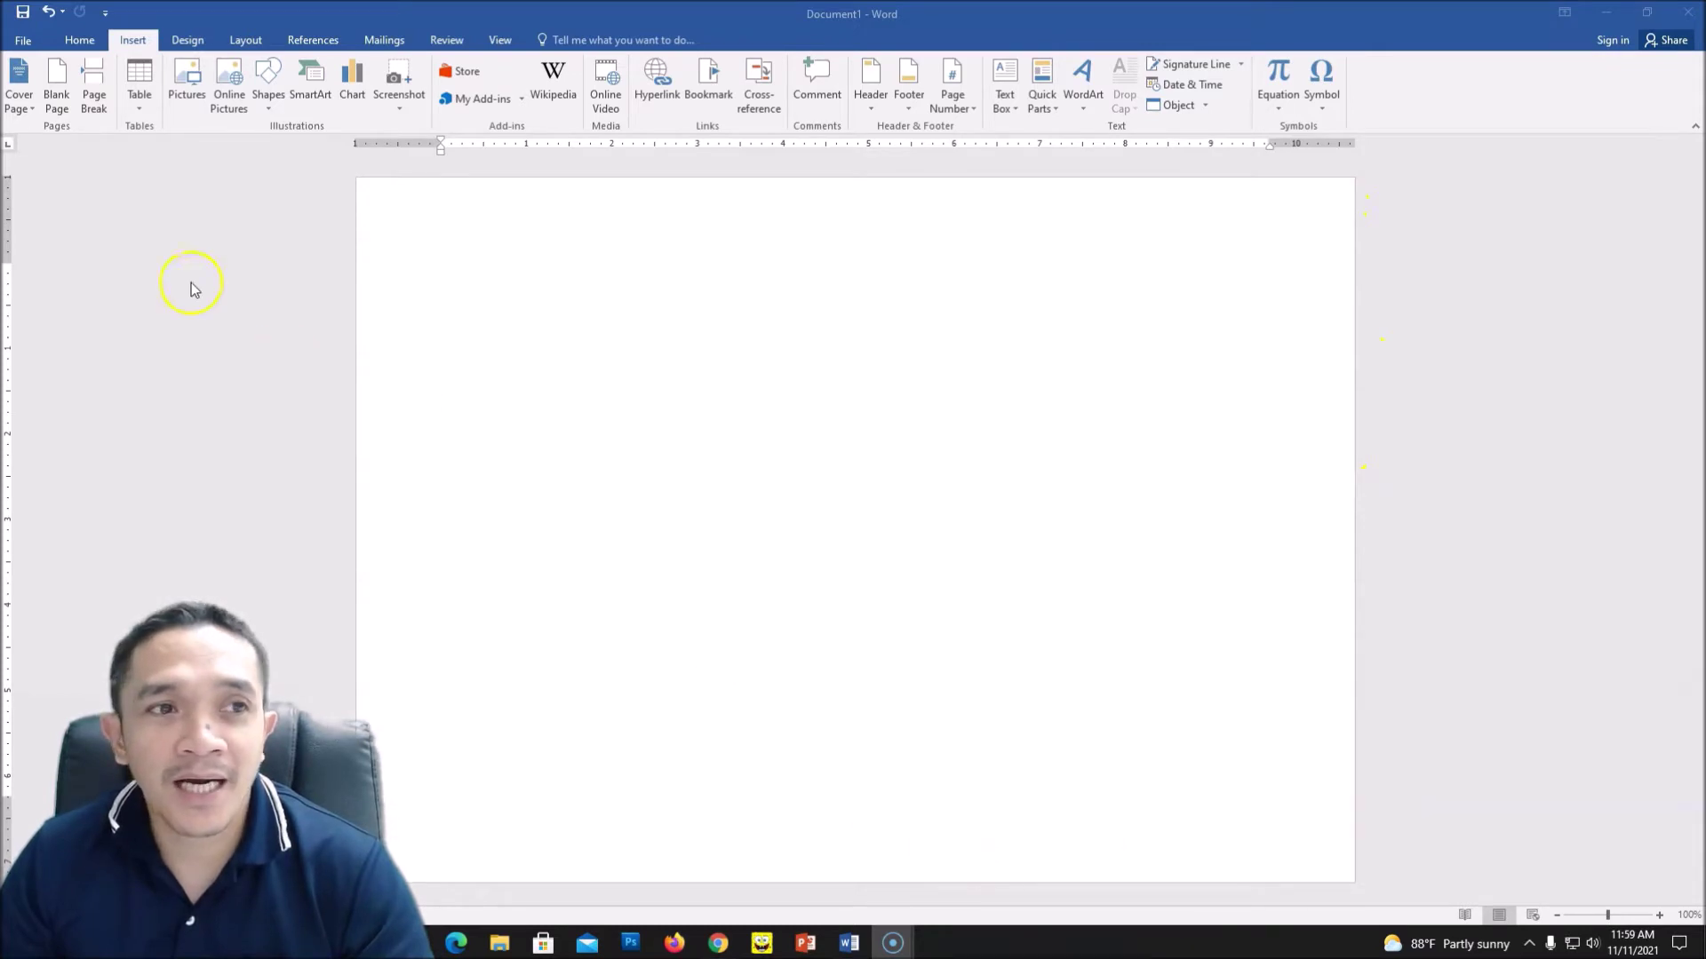
Step: Check the available paper sizes and the orientation setting for the blank page
left_click(253, 42)
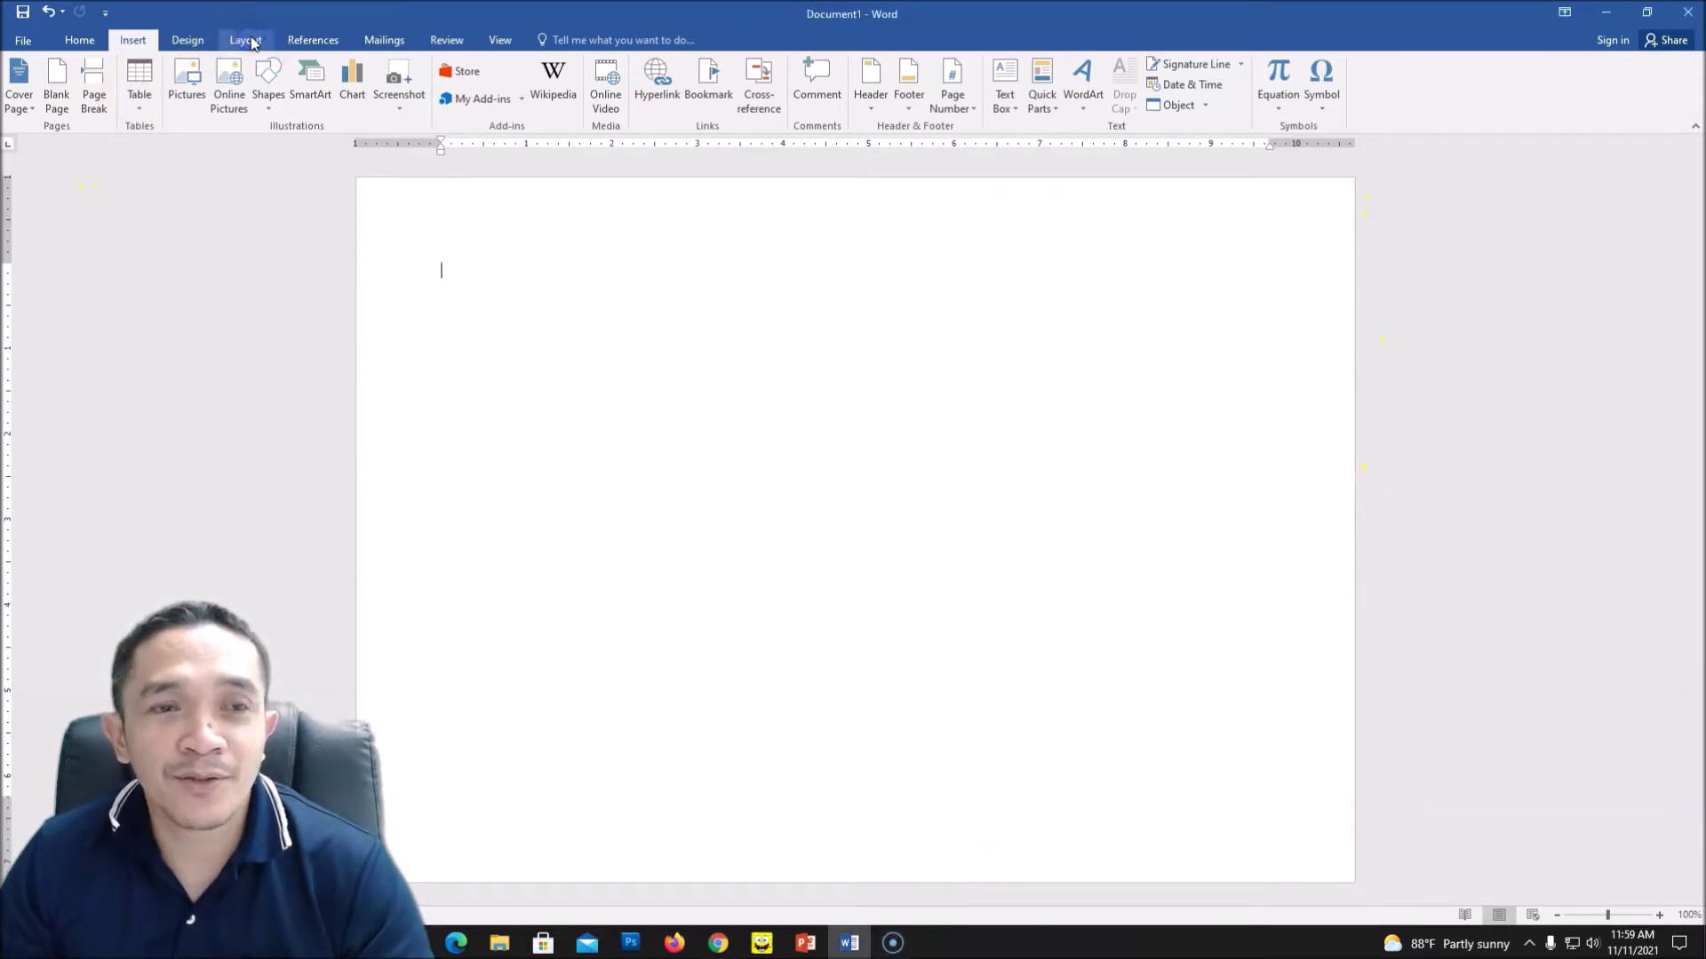
left_click(249, 43)
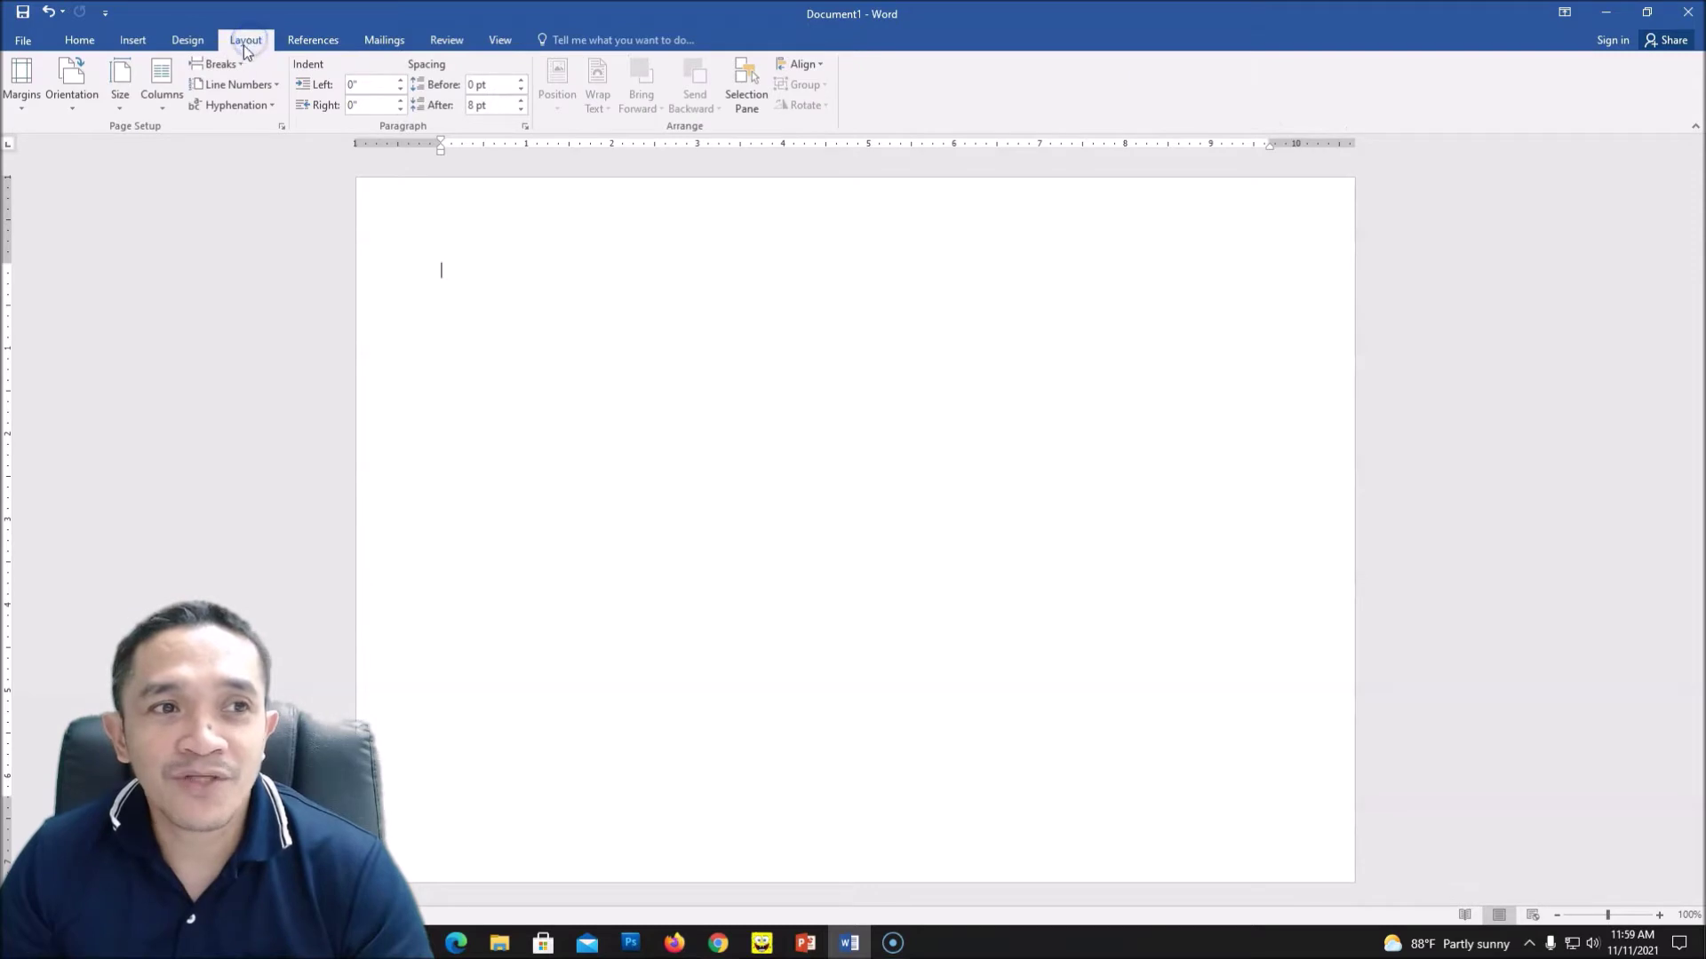
left_click(122, 108)
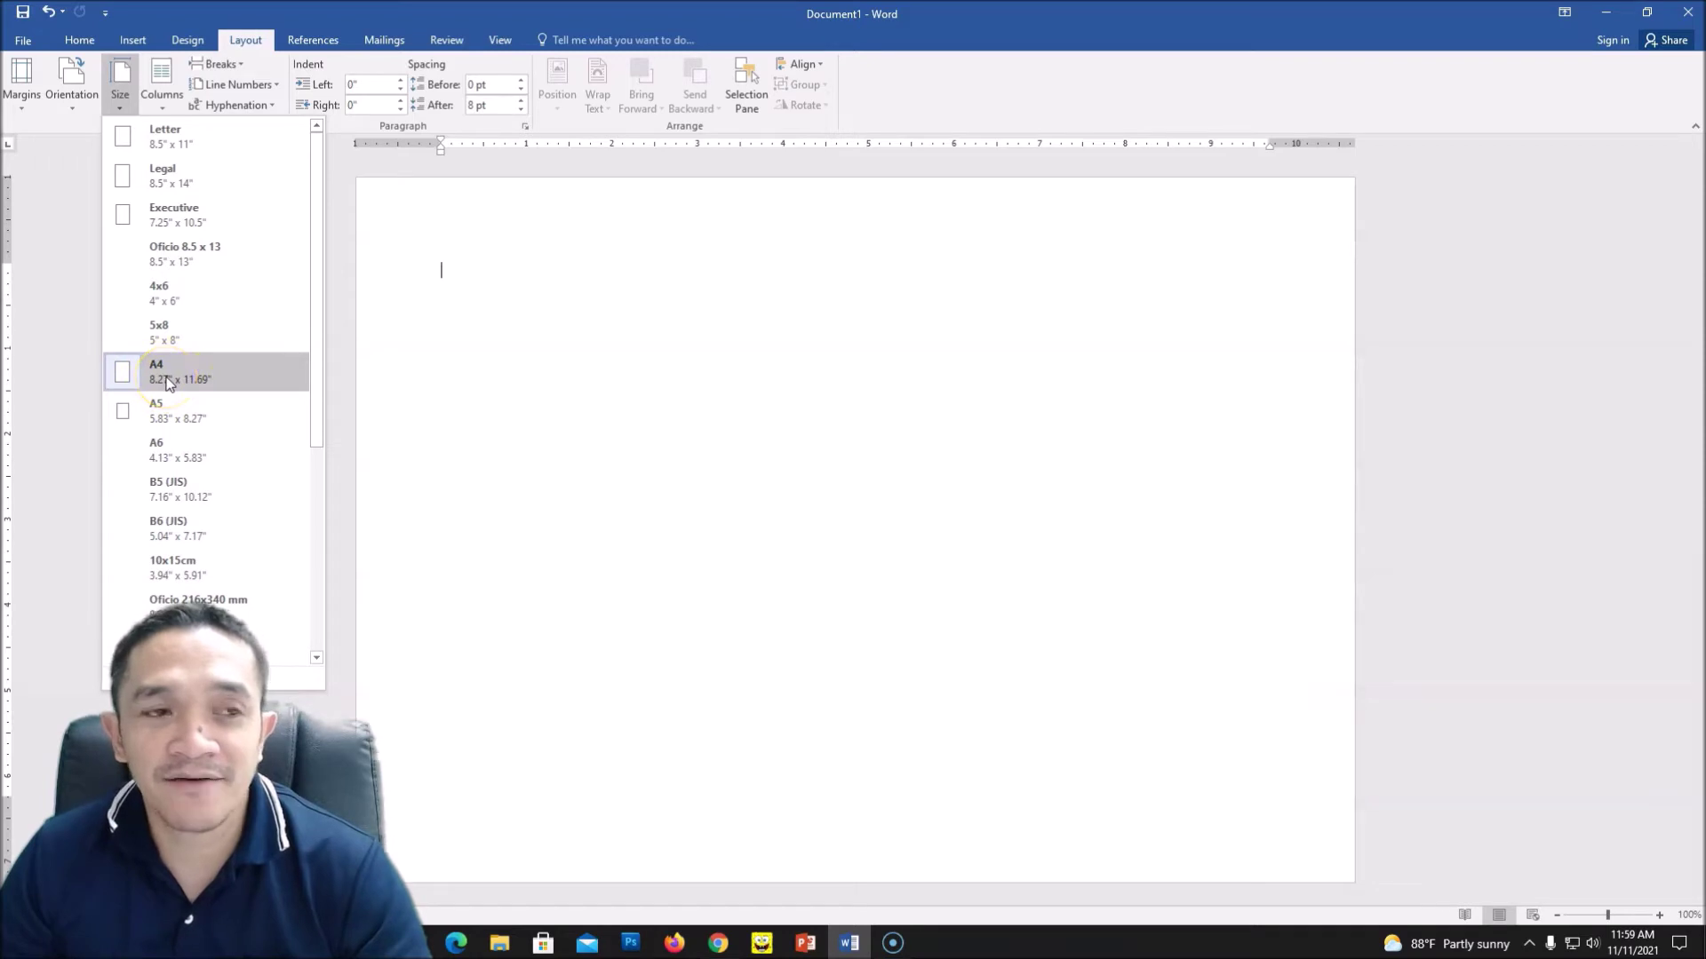
left_click(72, 109)
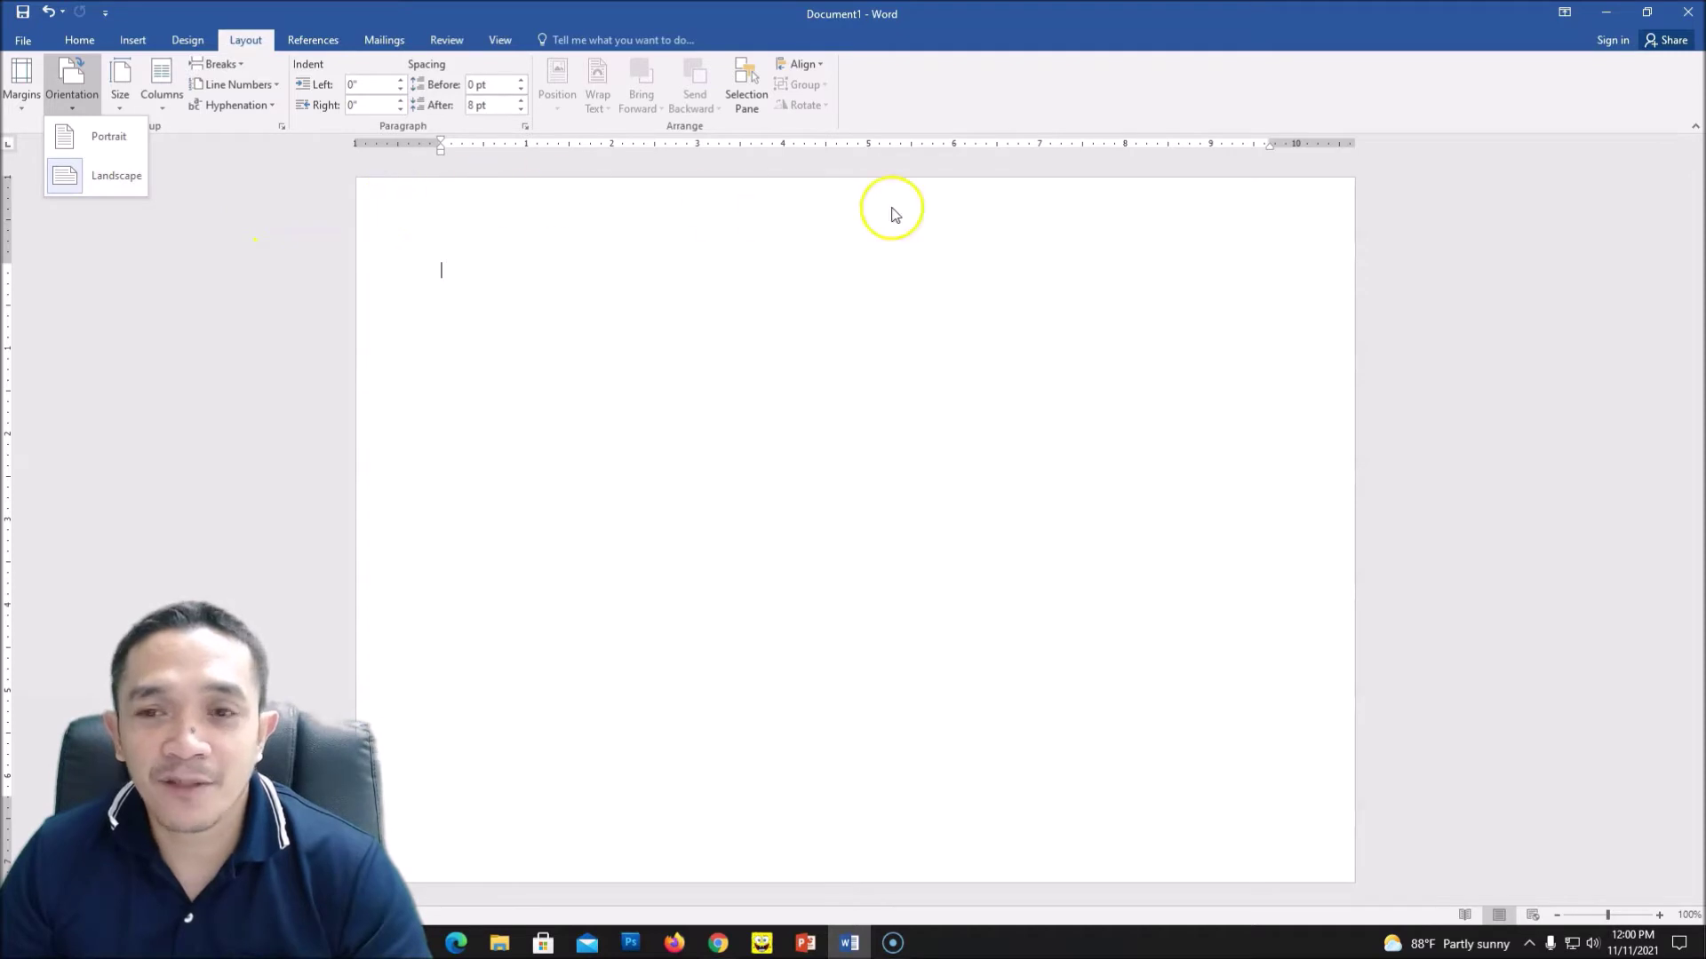
left_click(1302, 389)
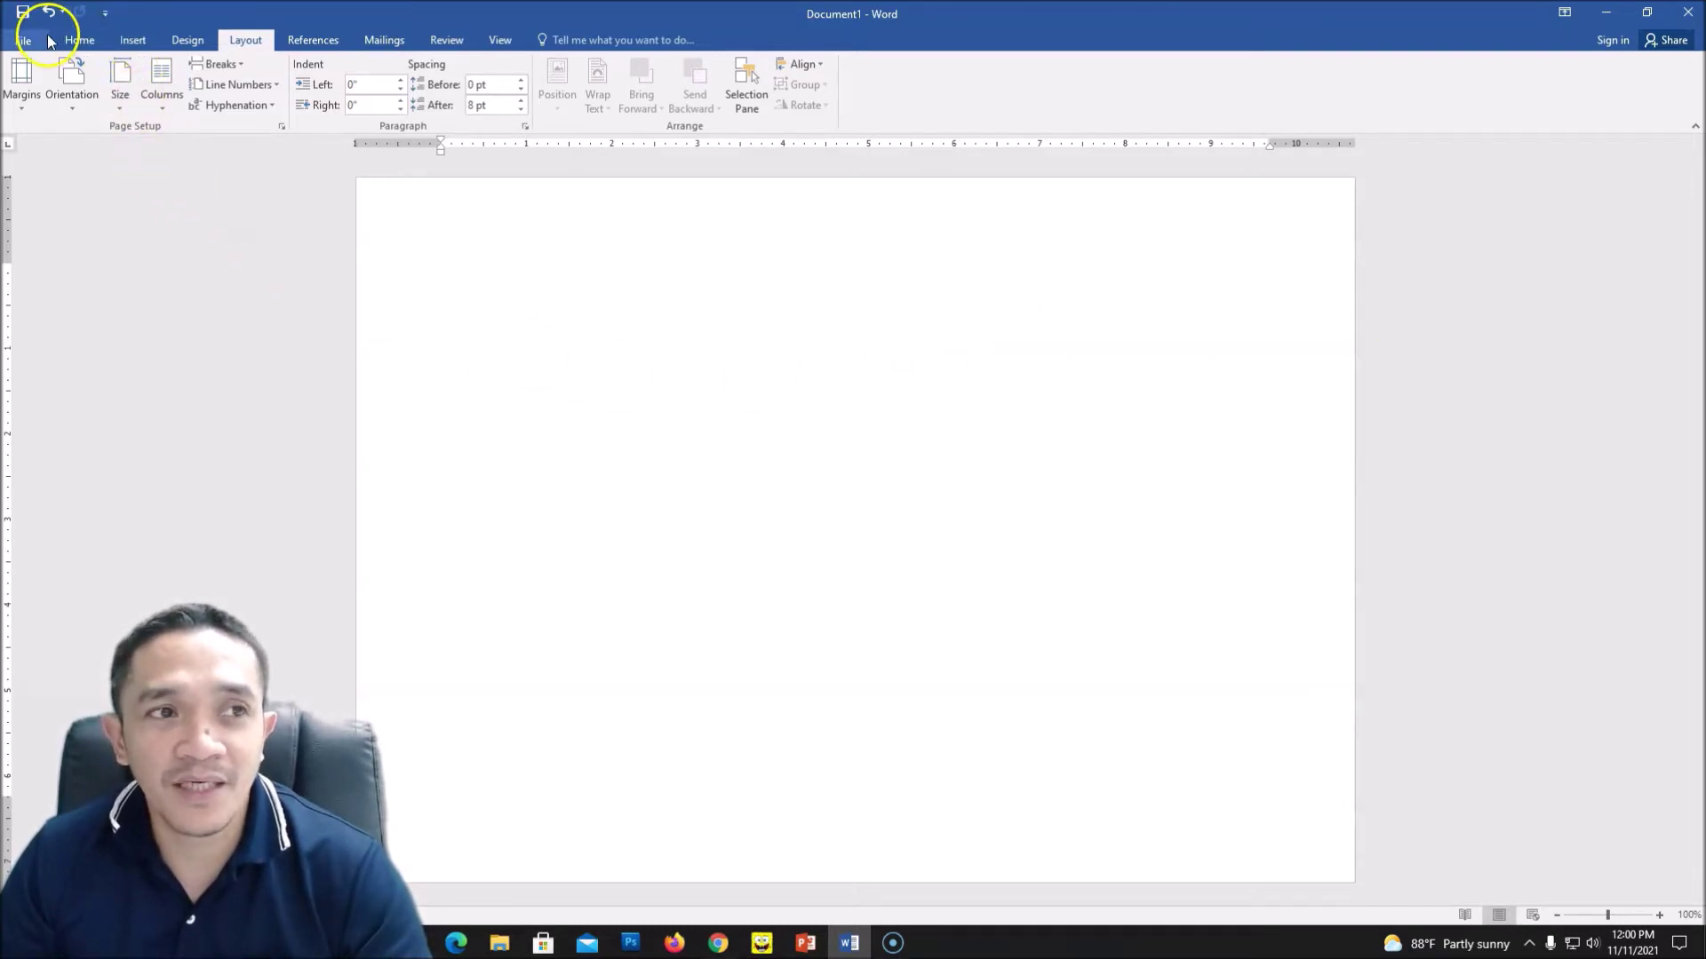
Step: Draw a rectangle and enlarge it to cover the whole page, about 11.67" wide and 8.22" high
left_click(128, 44)
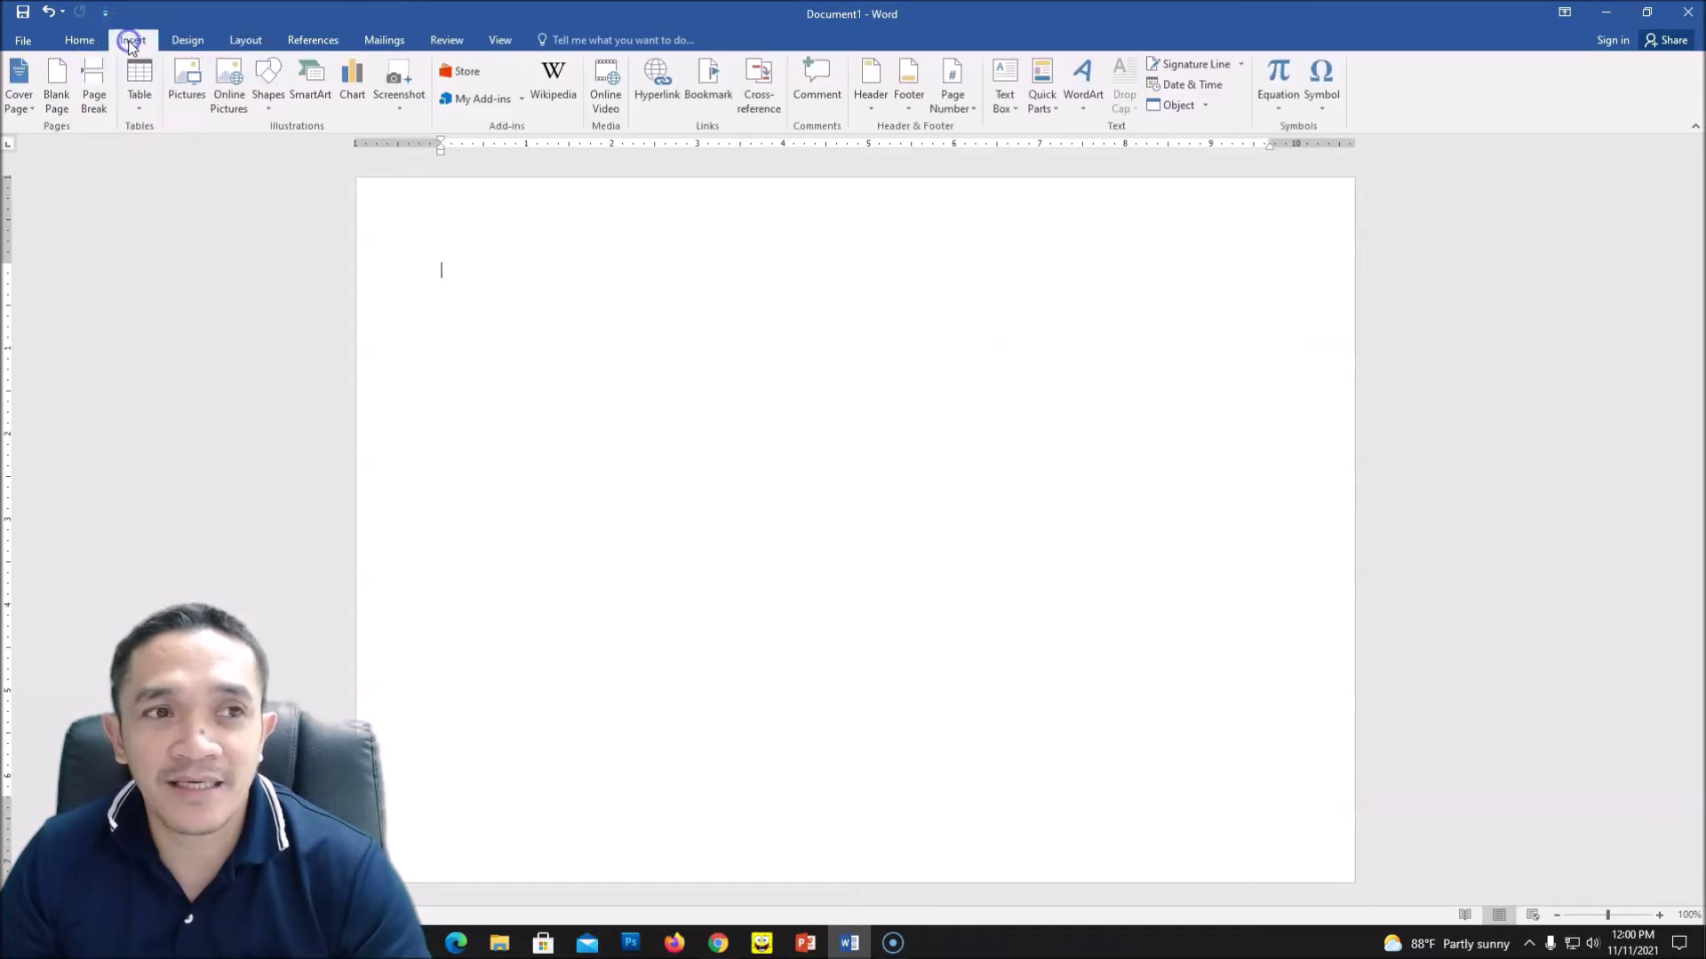
left_click(270, 103)
left_click(334, 146)
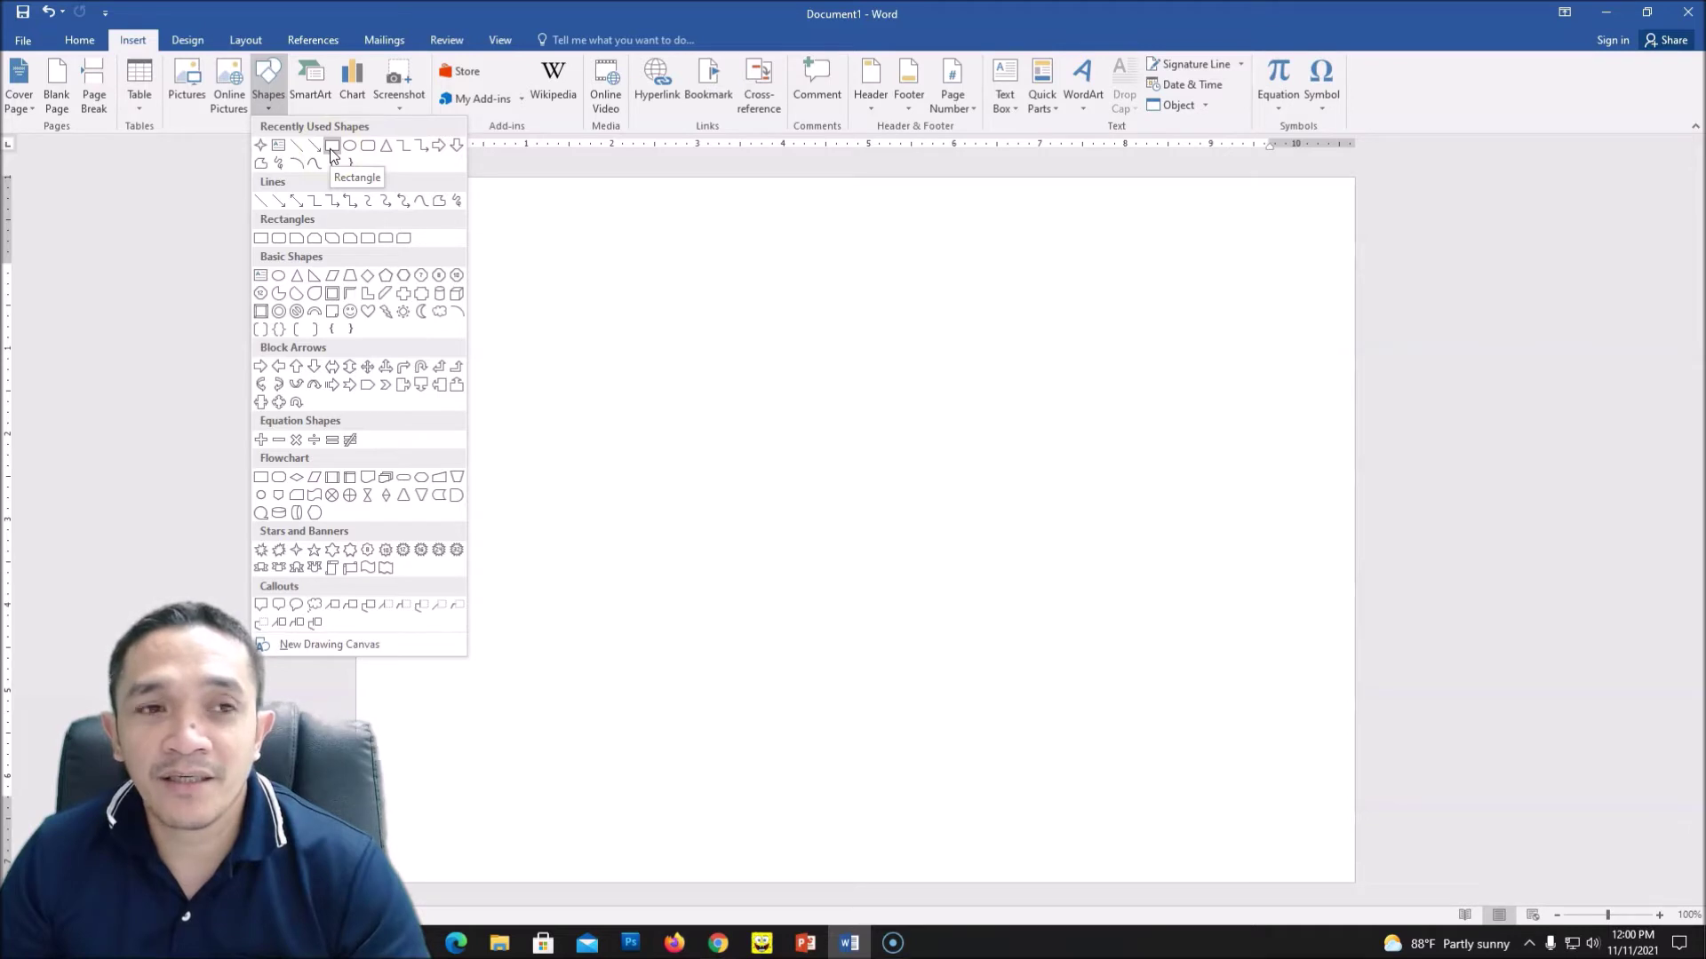
left_click(330, 147)
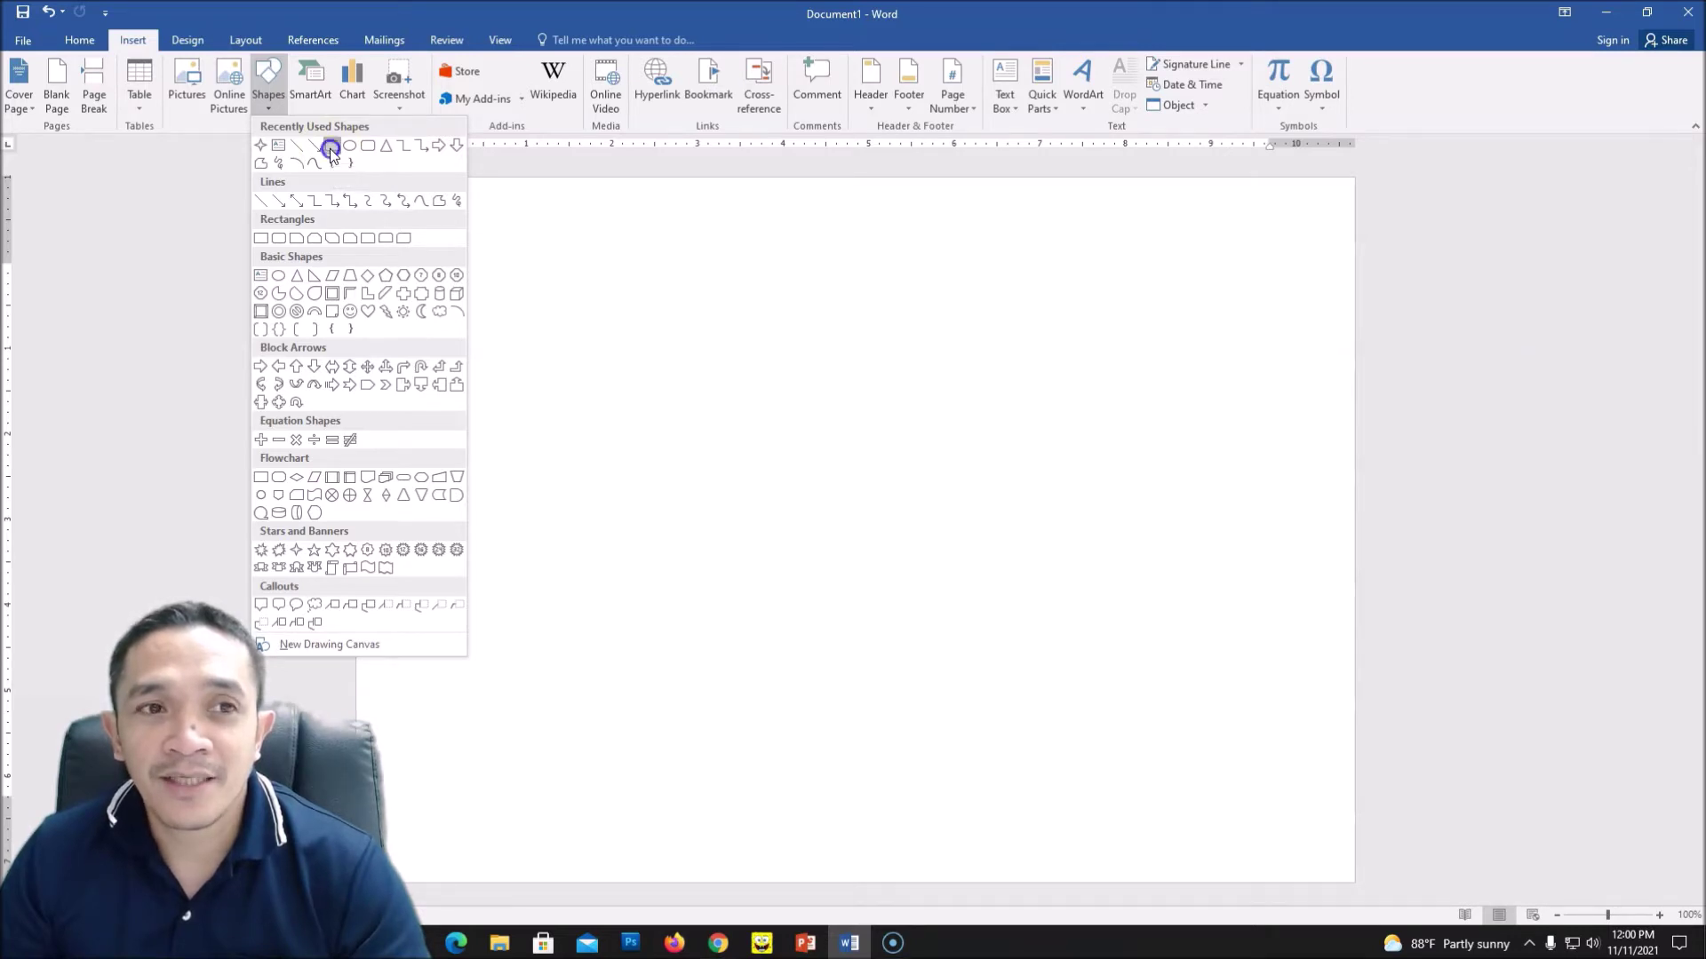
mouse_move(683, 302)
left_mouse_down()
mouse_move(891, 384)
mouse_move(1149, 613)
left_mouse_up()
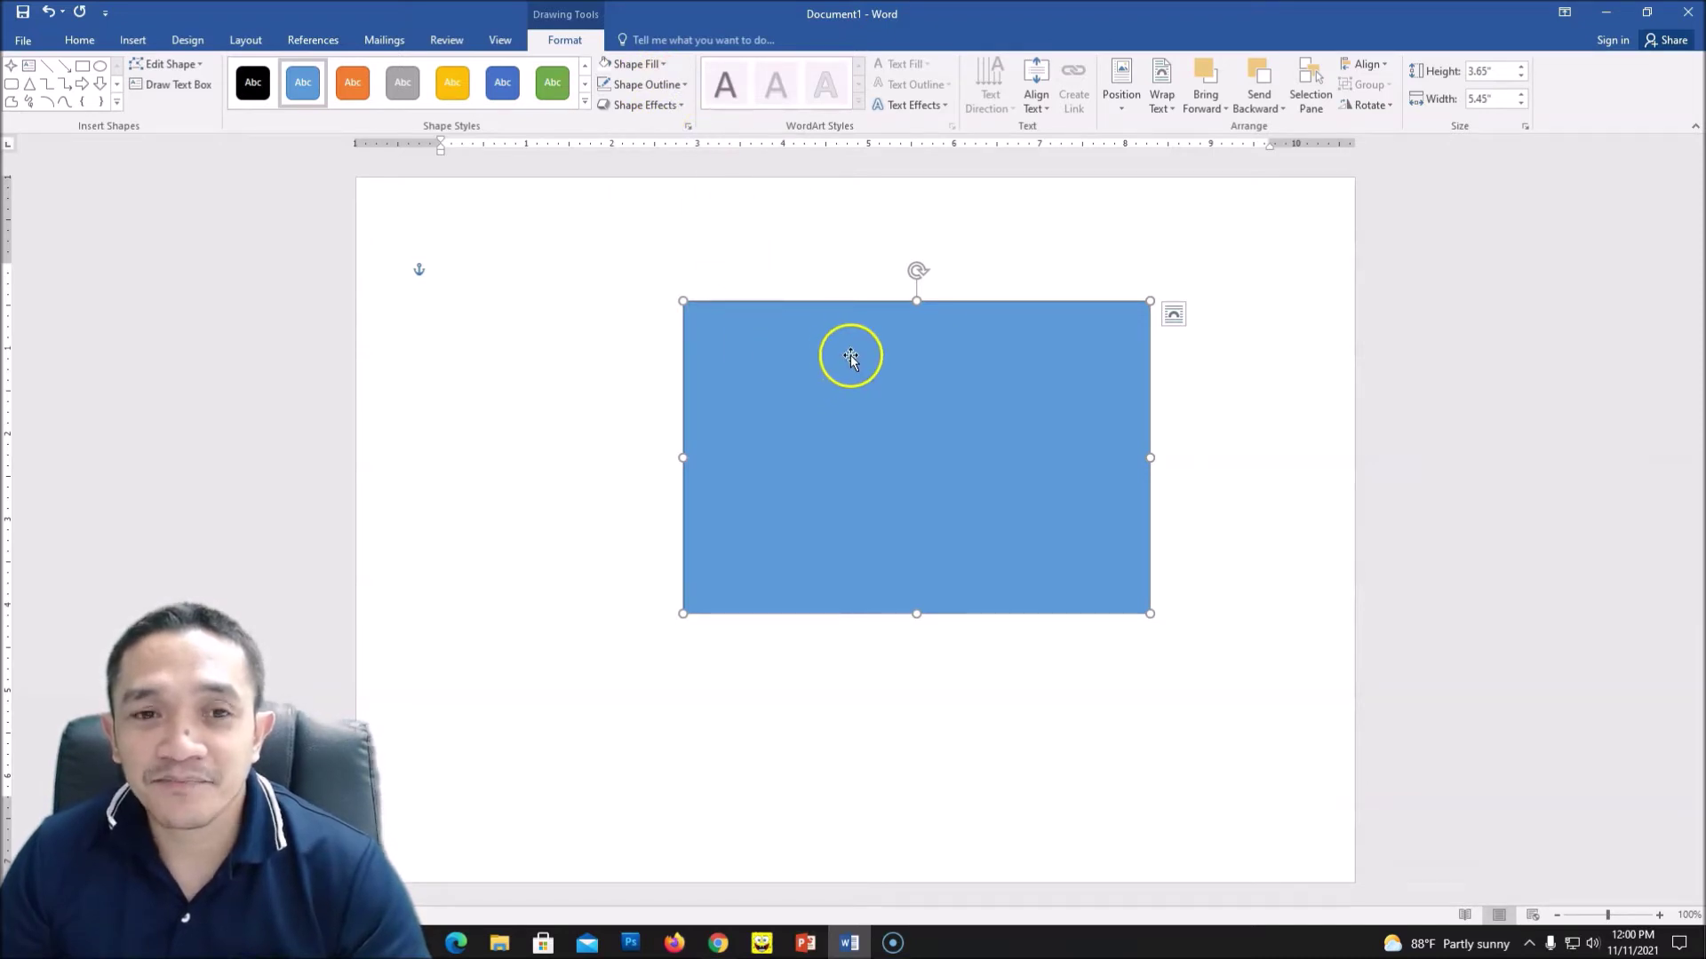
left_click_drag(869, 375, 568, 252)
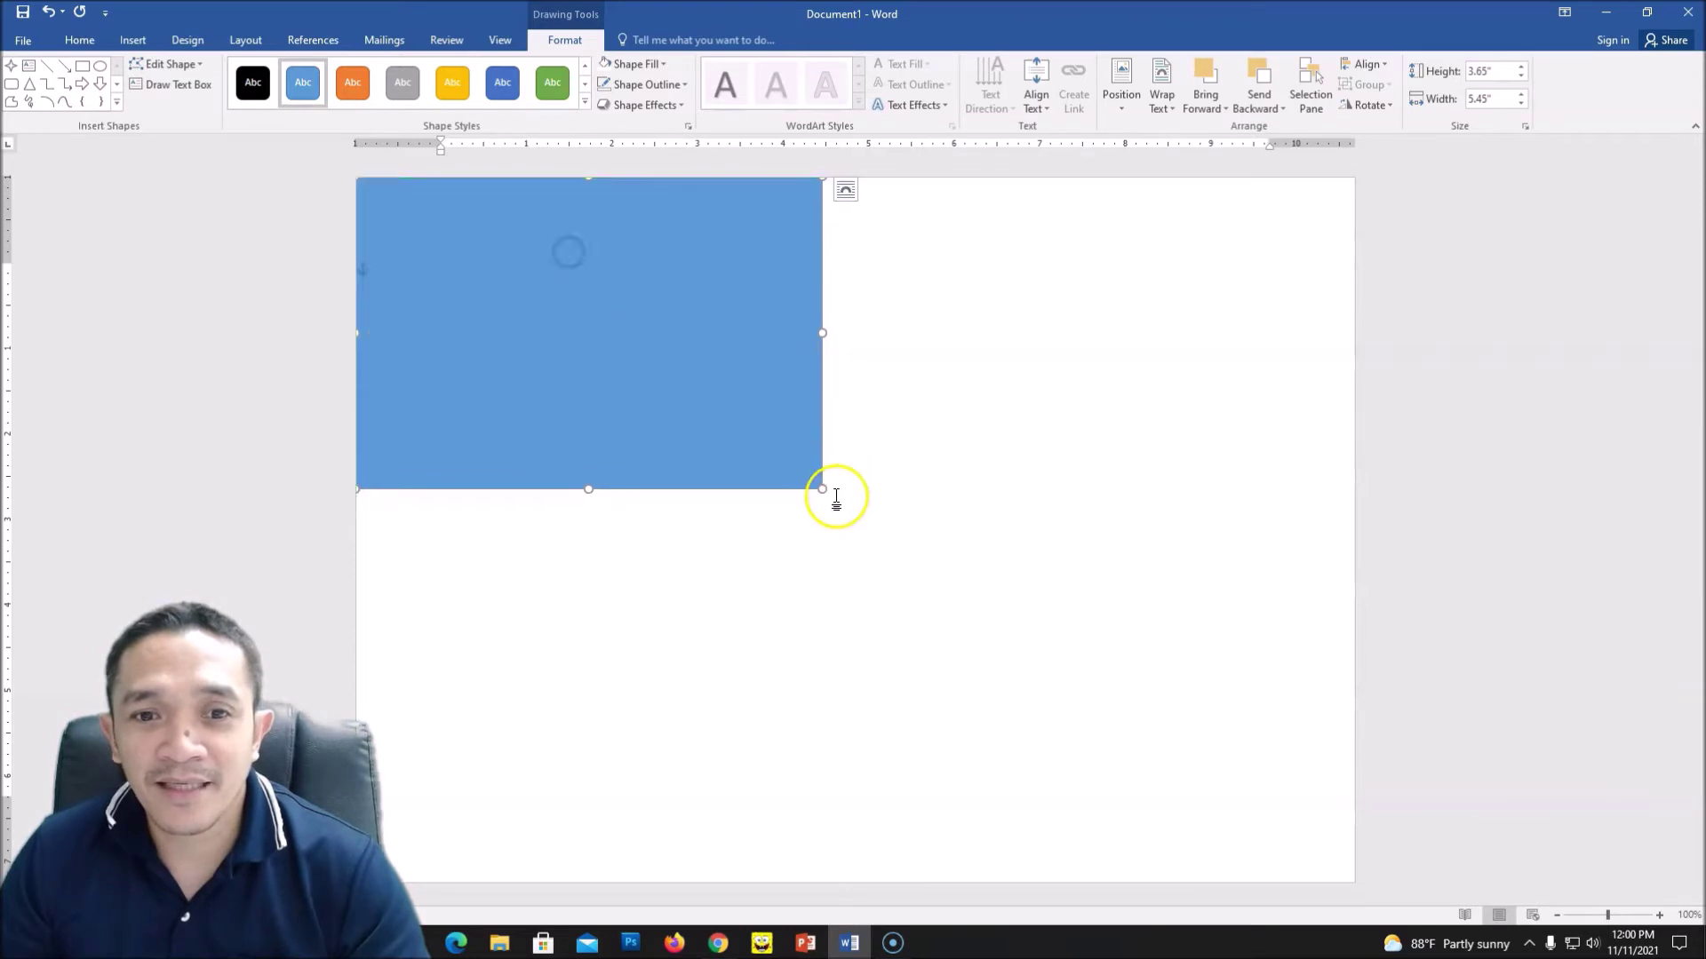
left_click_drag(822, 489, 1356, 883)
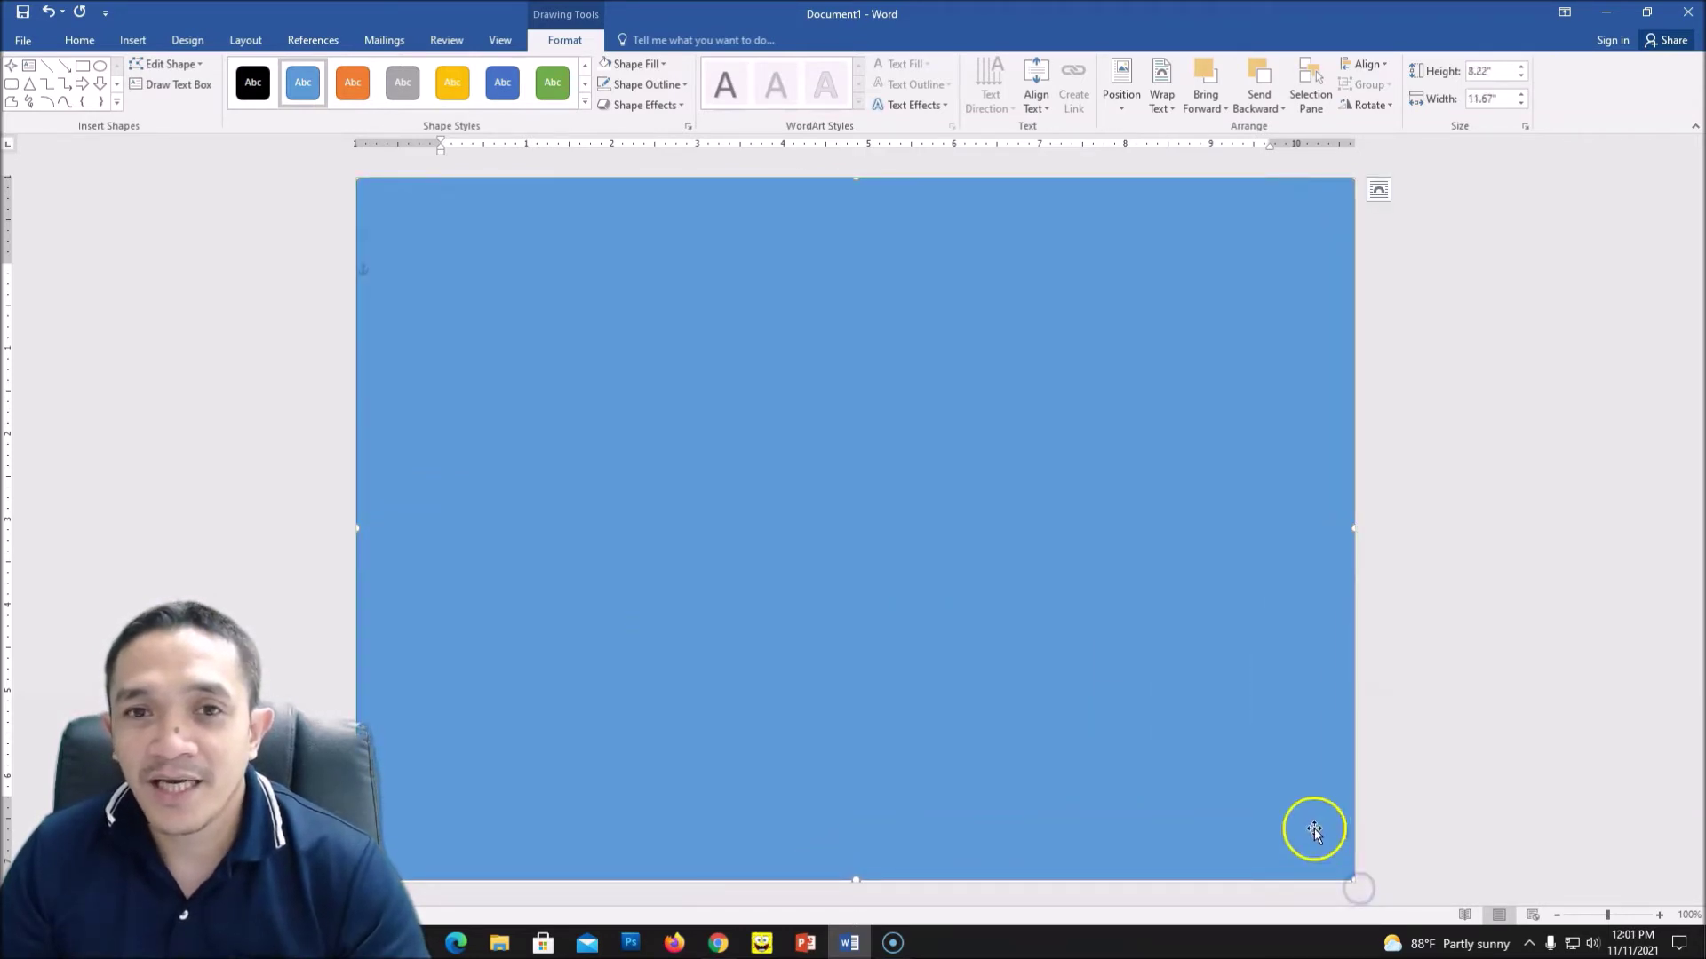
Step: Remove the outline from the page-sized blue rectangle
left_click(685, 84)
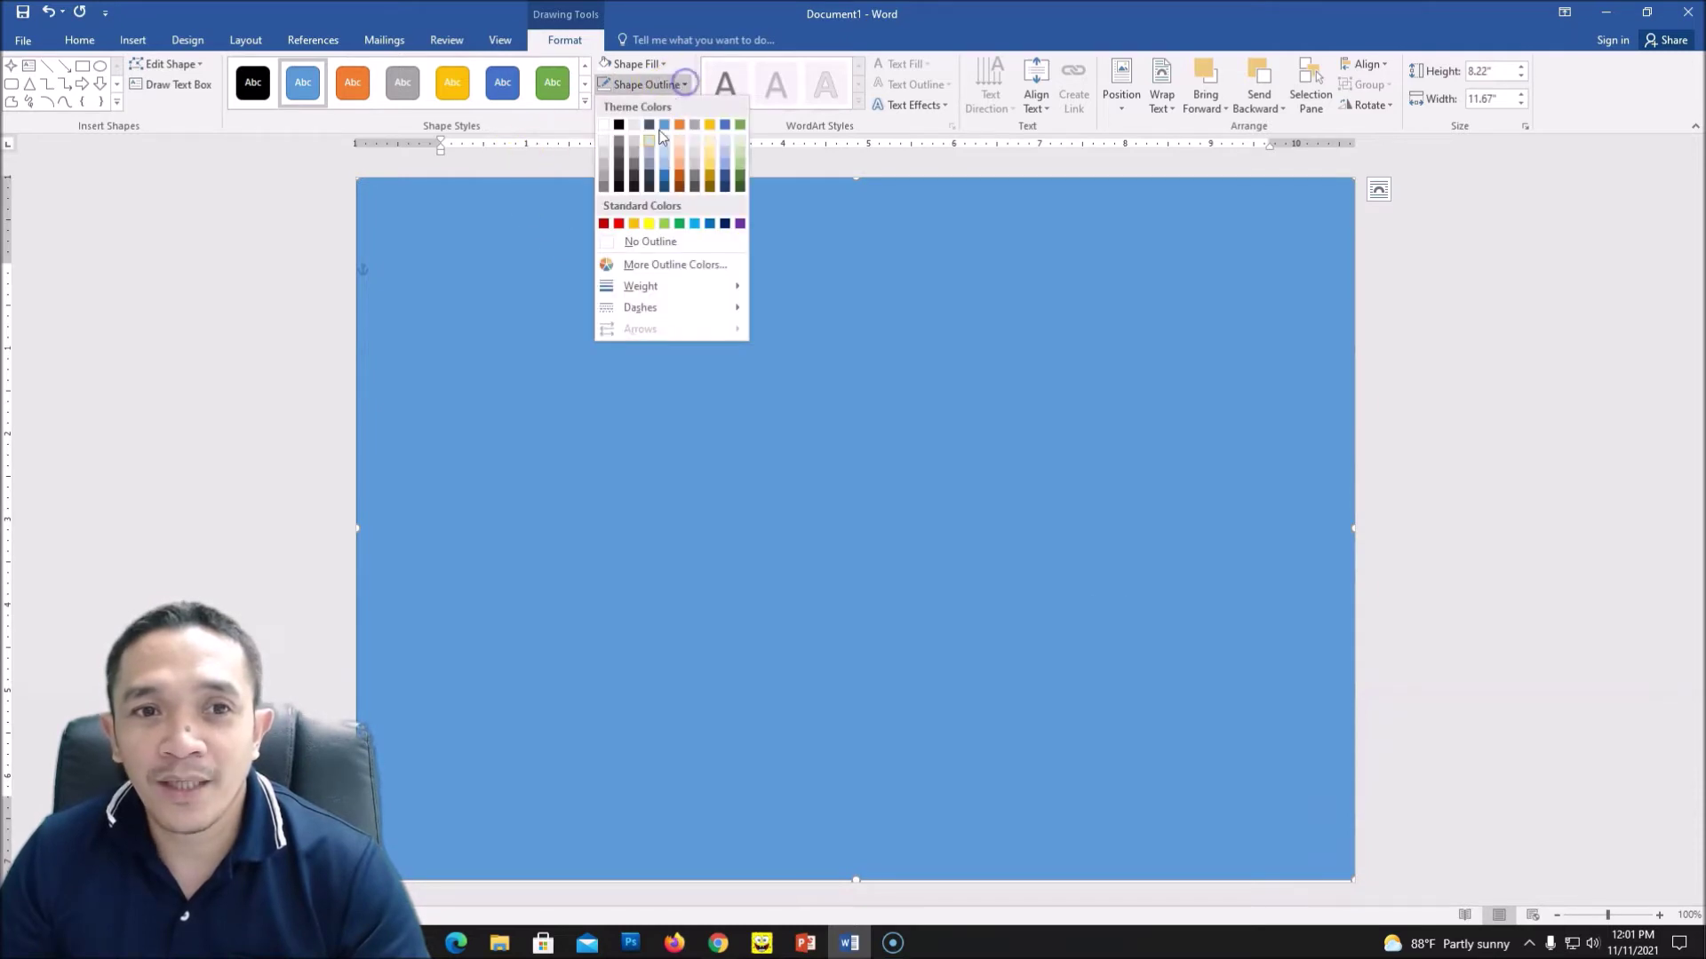
left_click(629, 244)
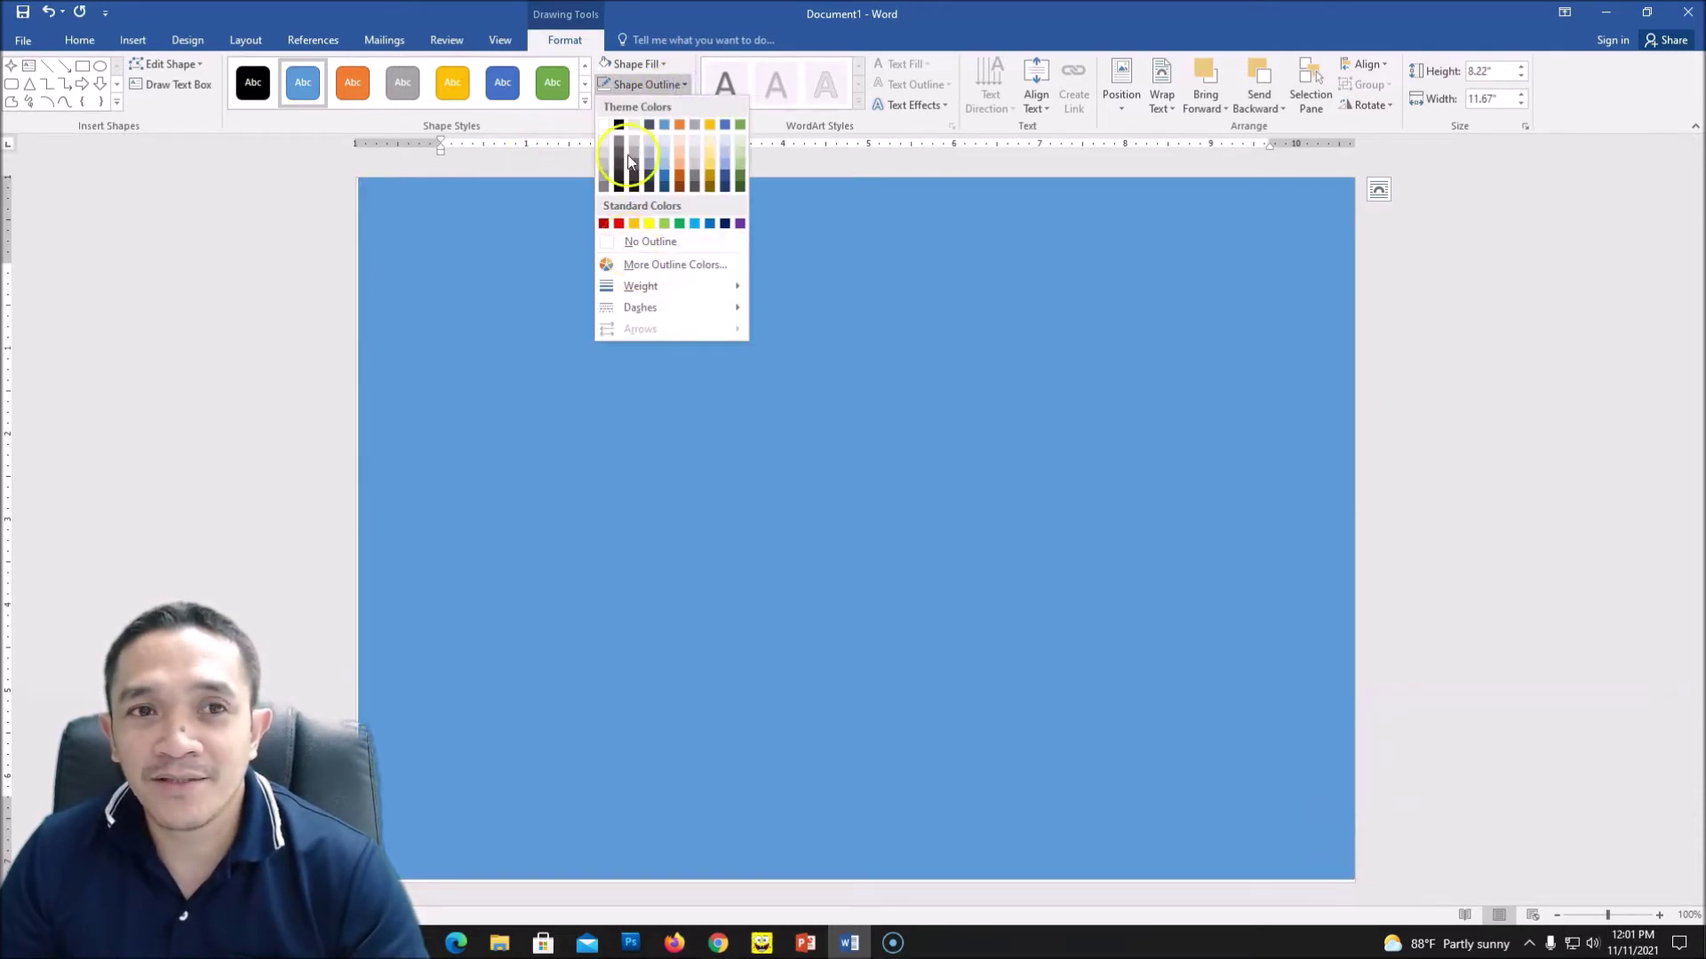
left_click(636, 86)
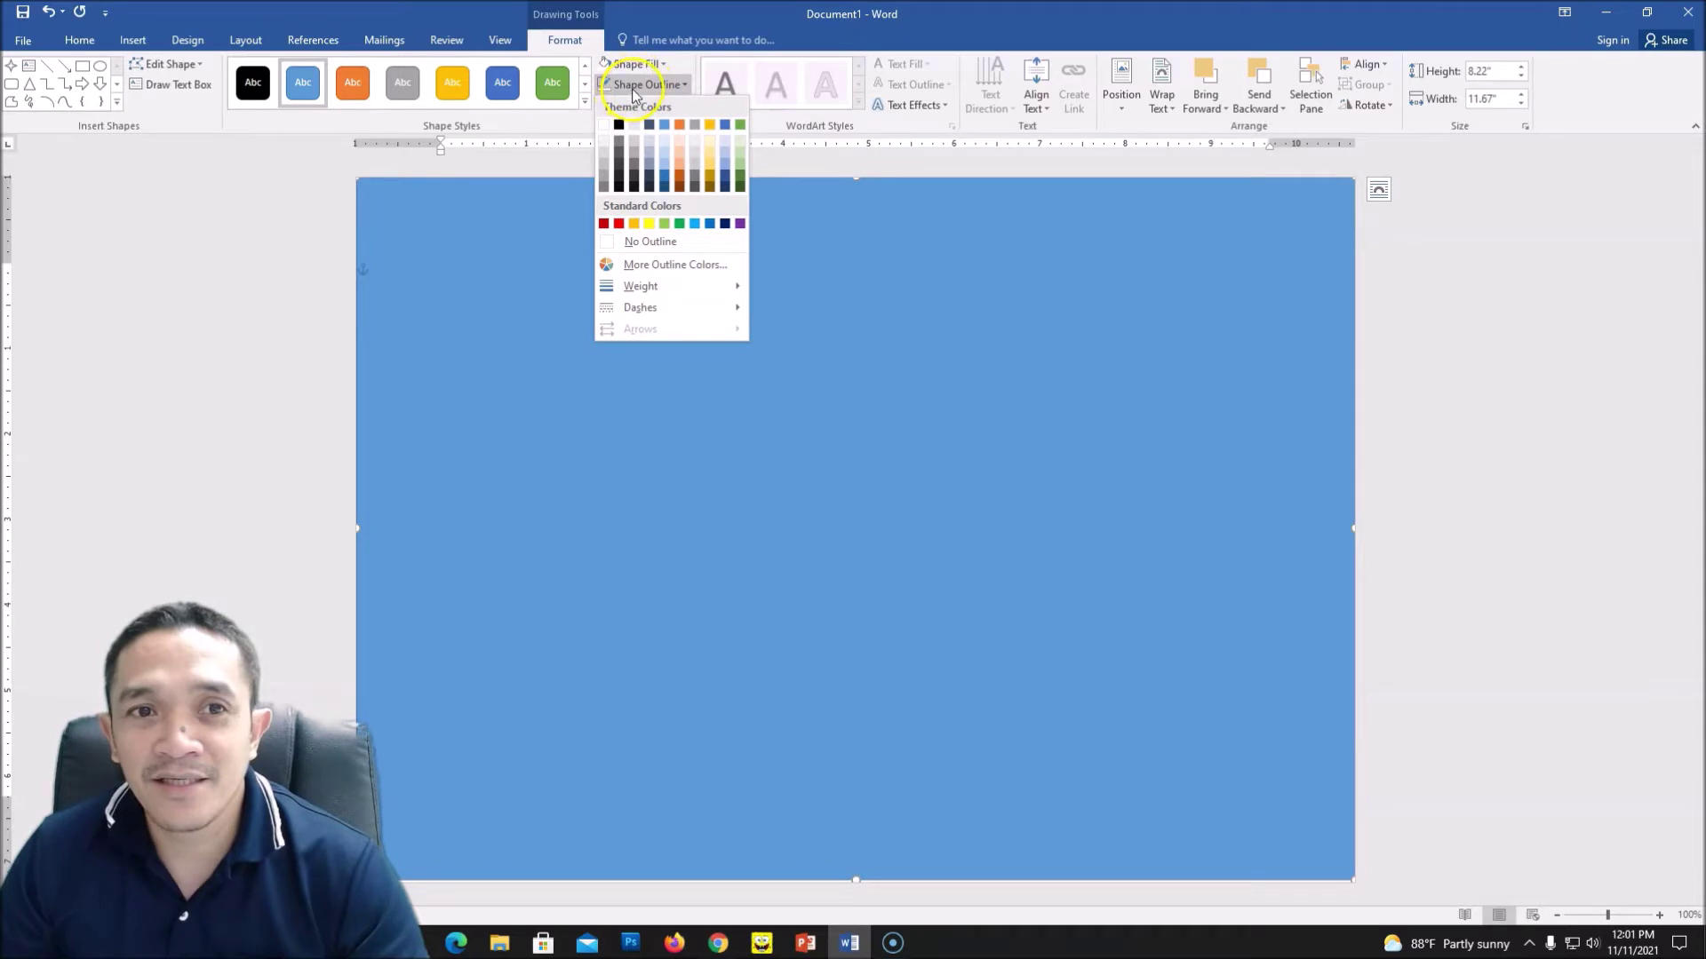
left_click(931, 328)
right_click(931, 328)
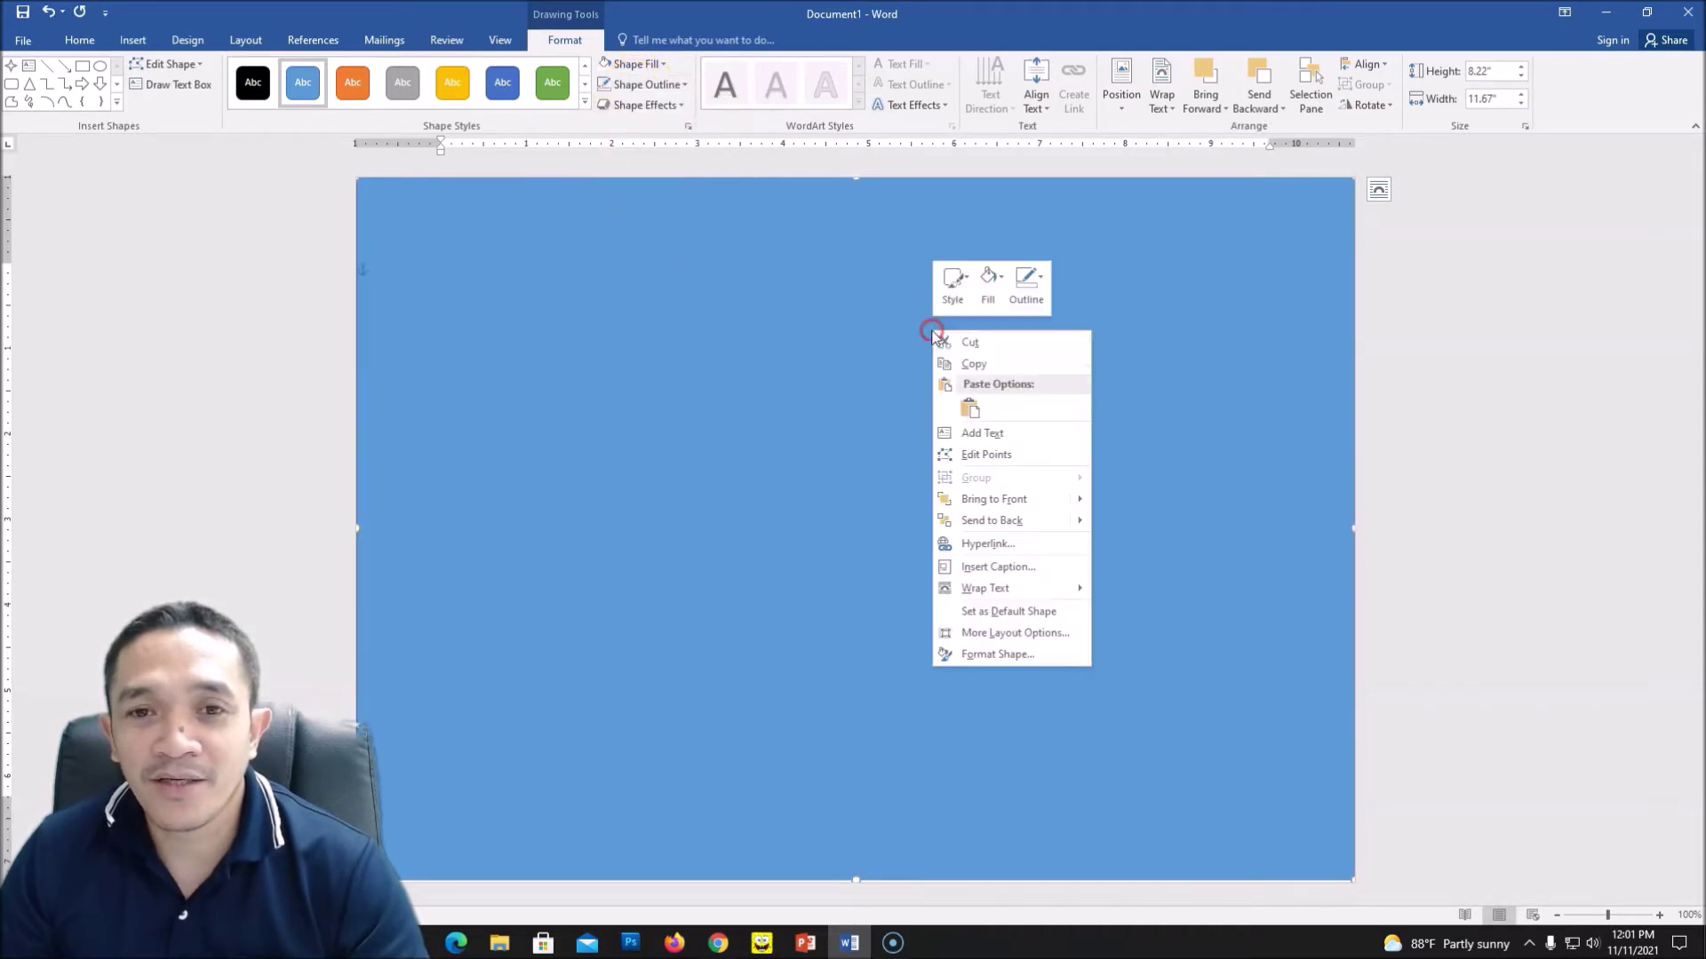
left_click(1027, 280)
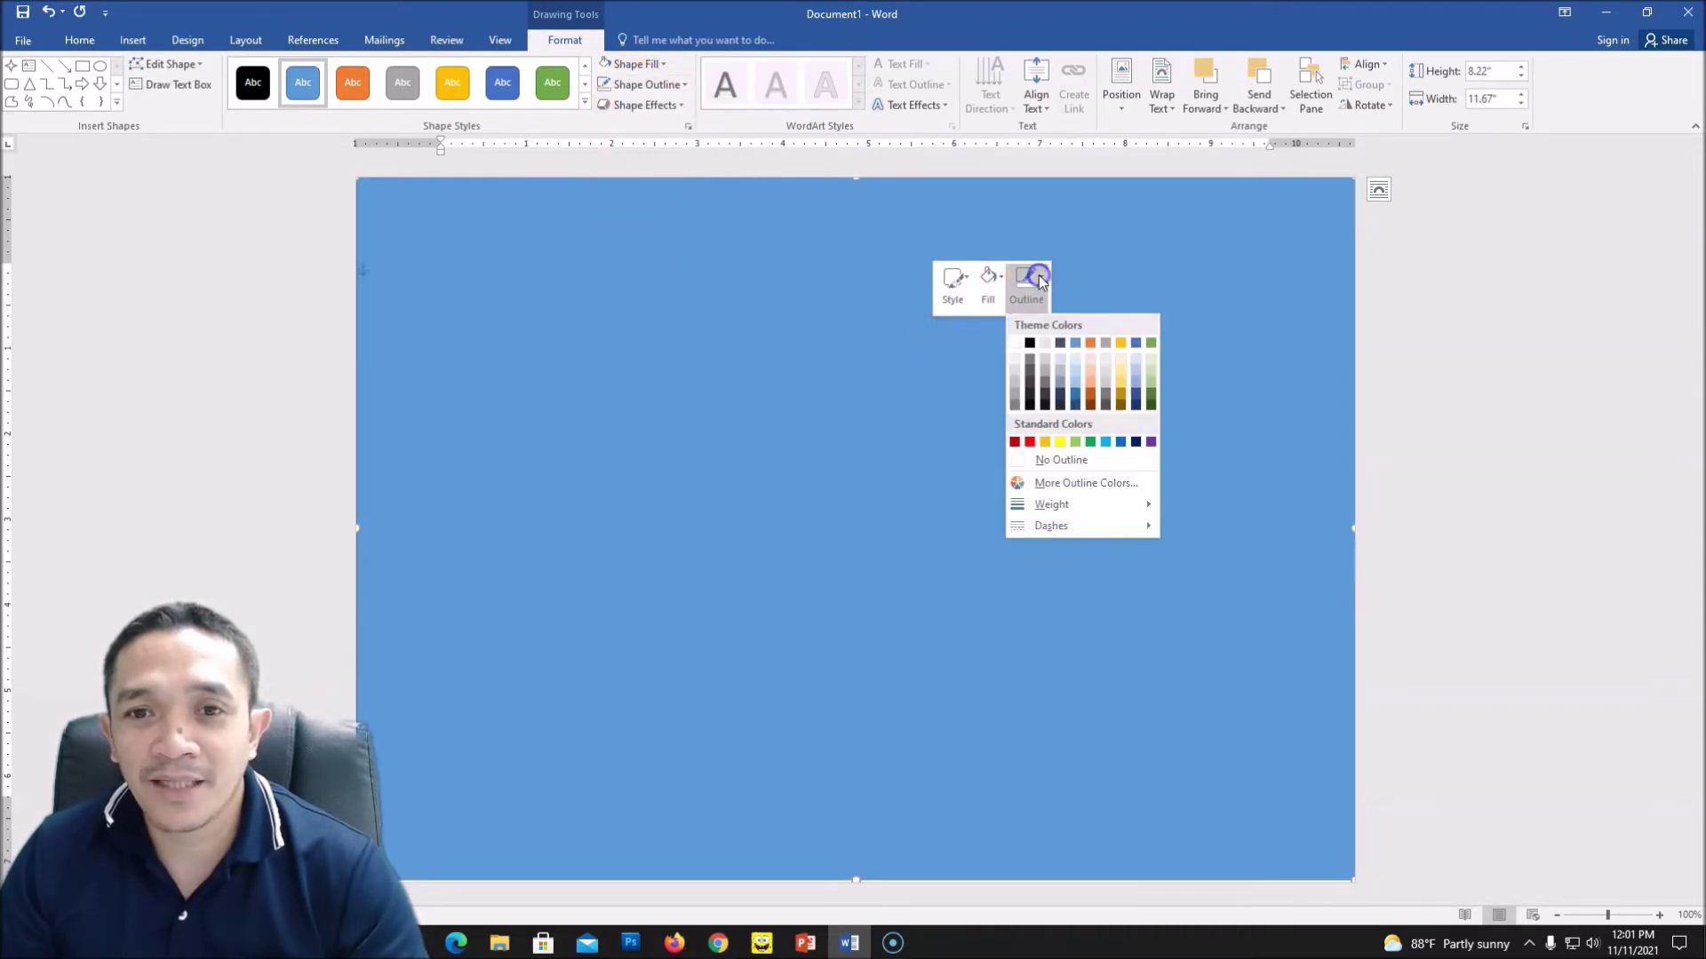
left_click(1022, 464)
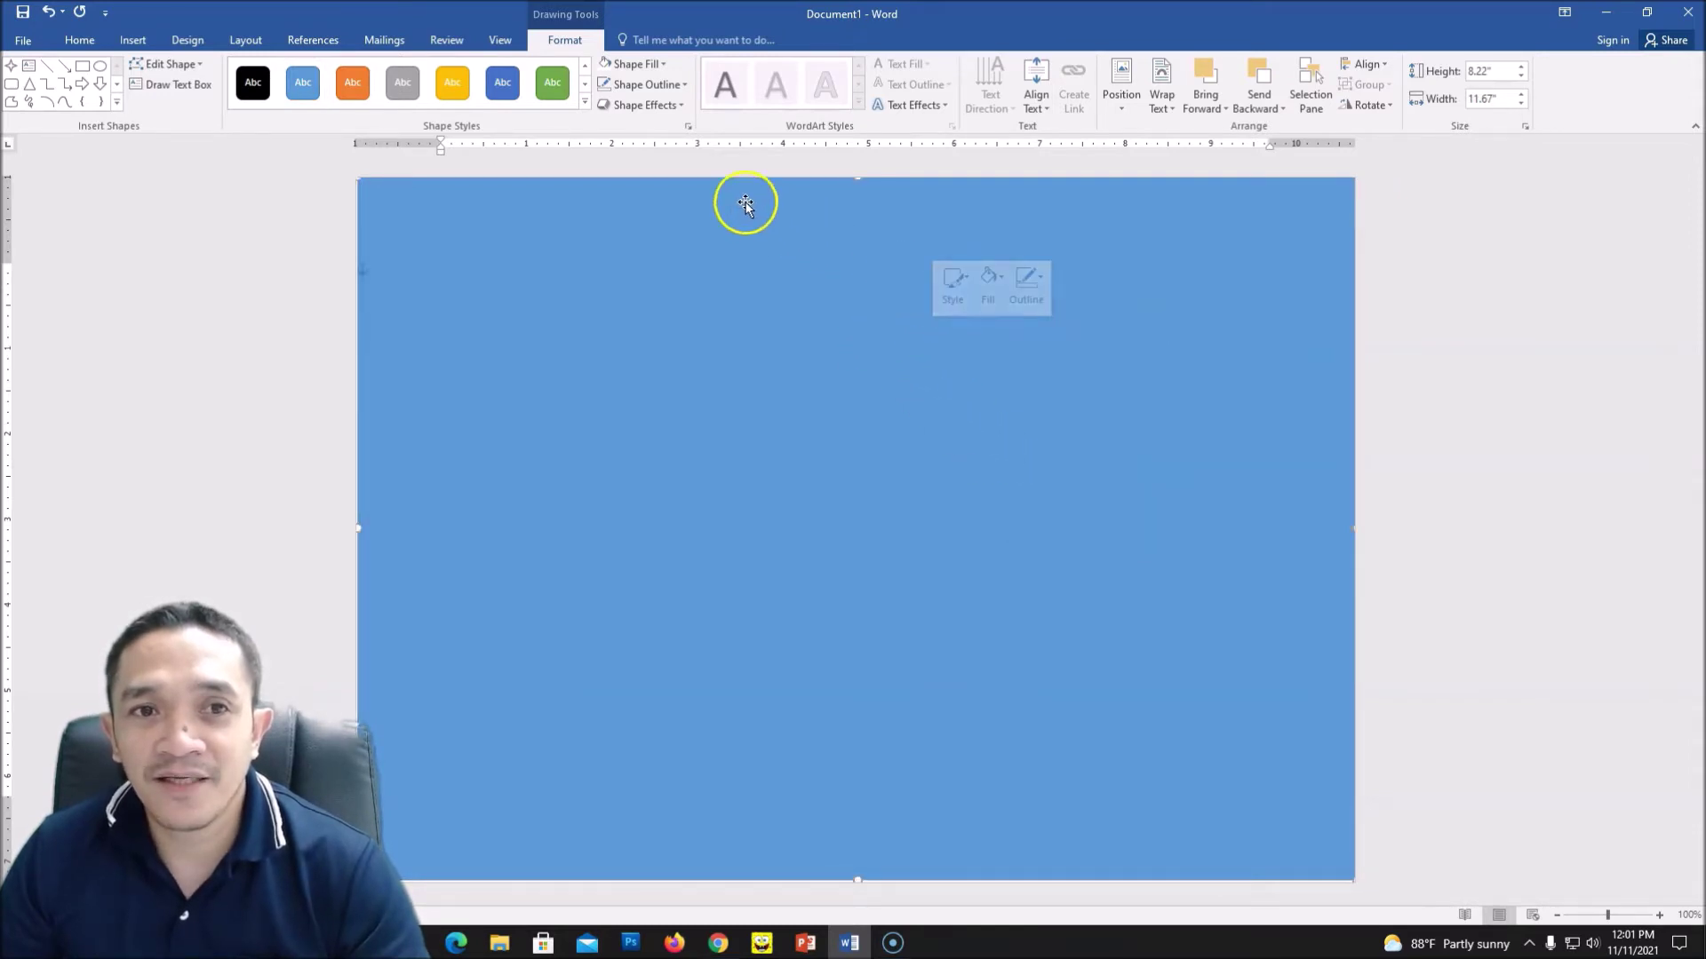
right_click(816, 312)
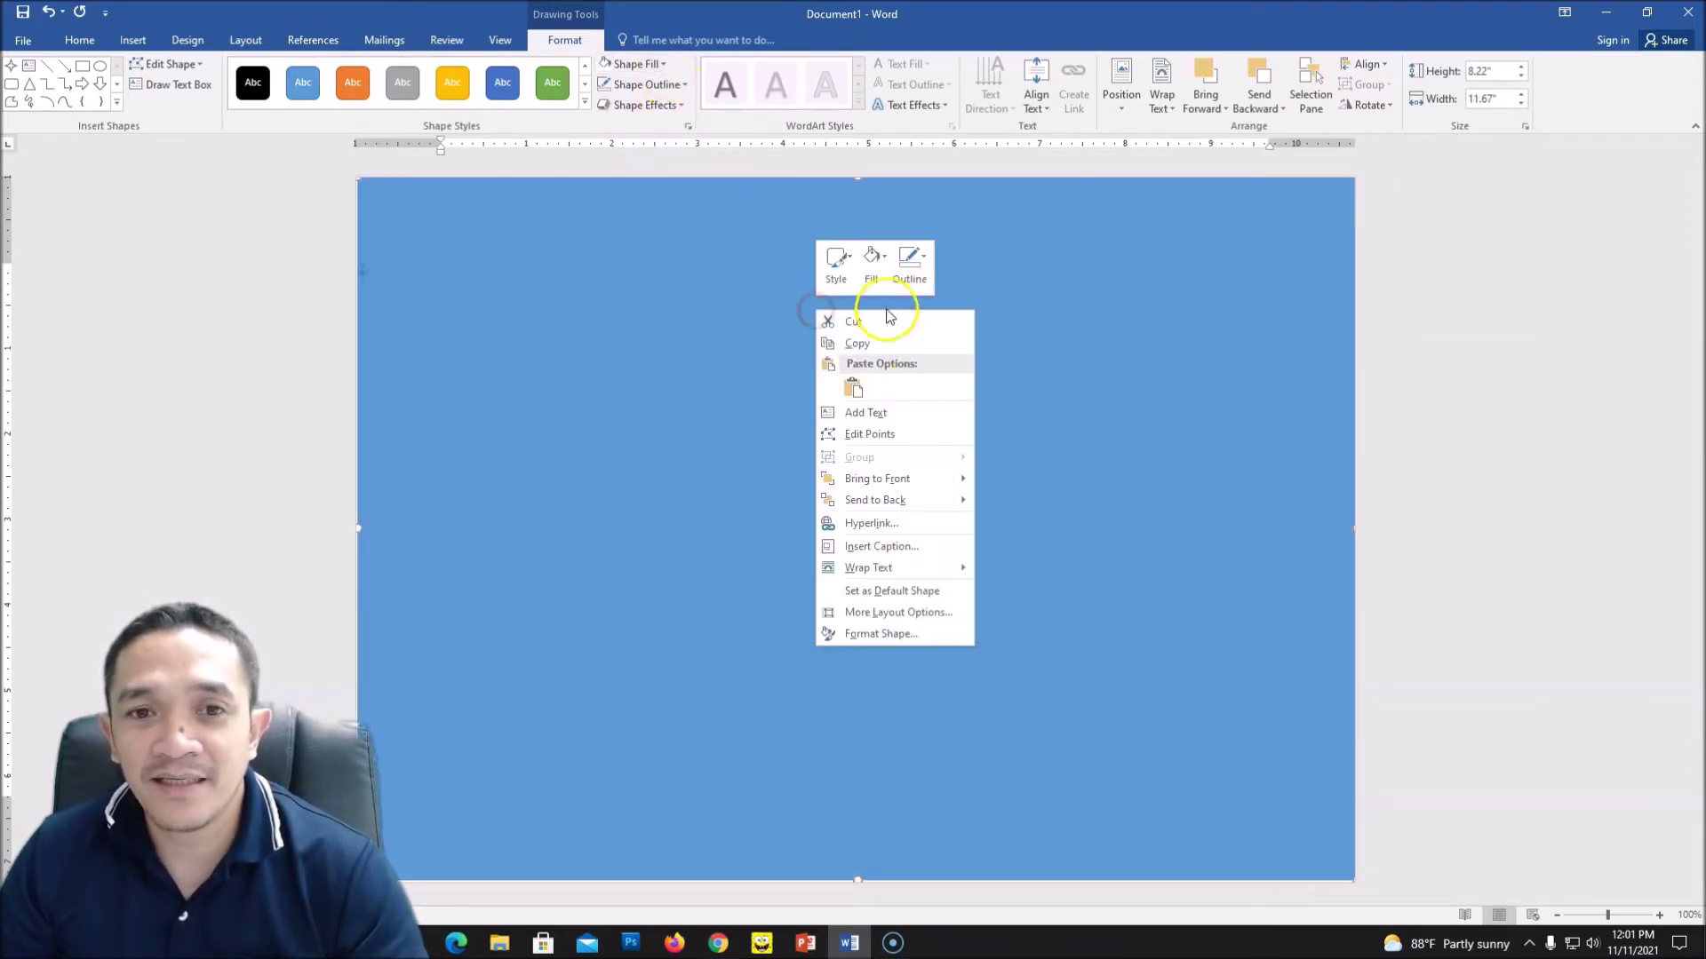
left_click(874, 262)
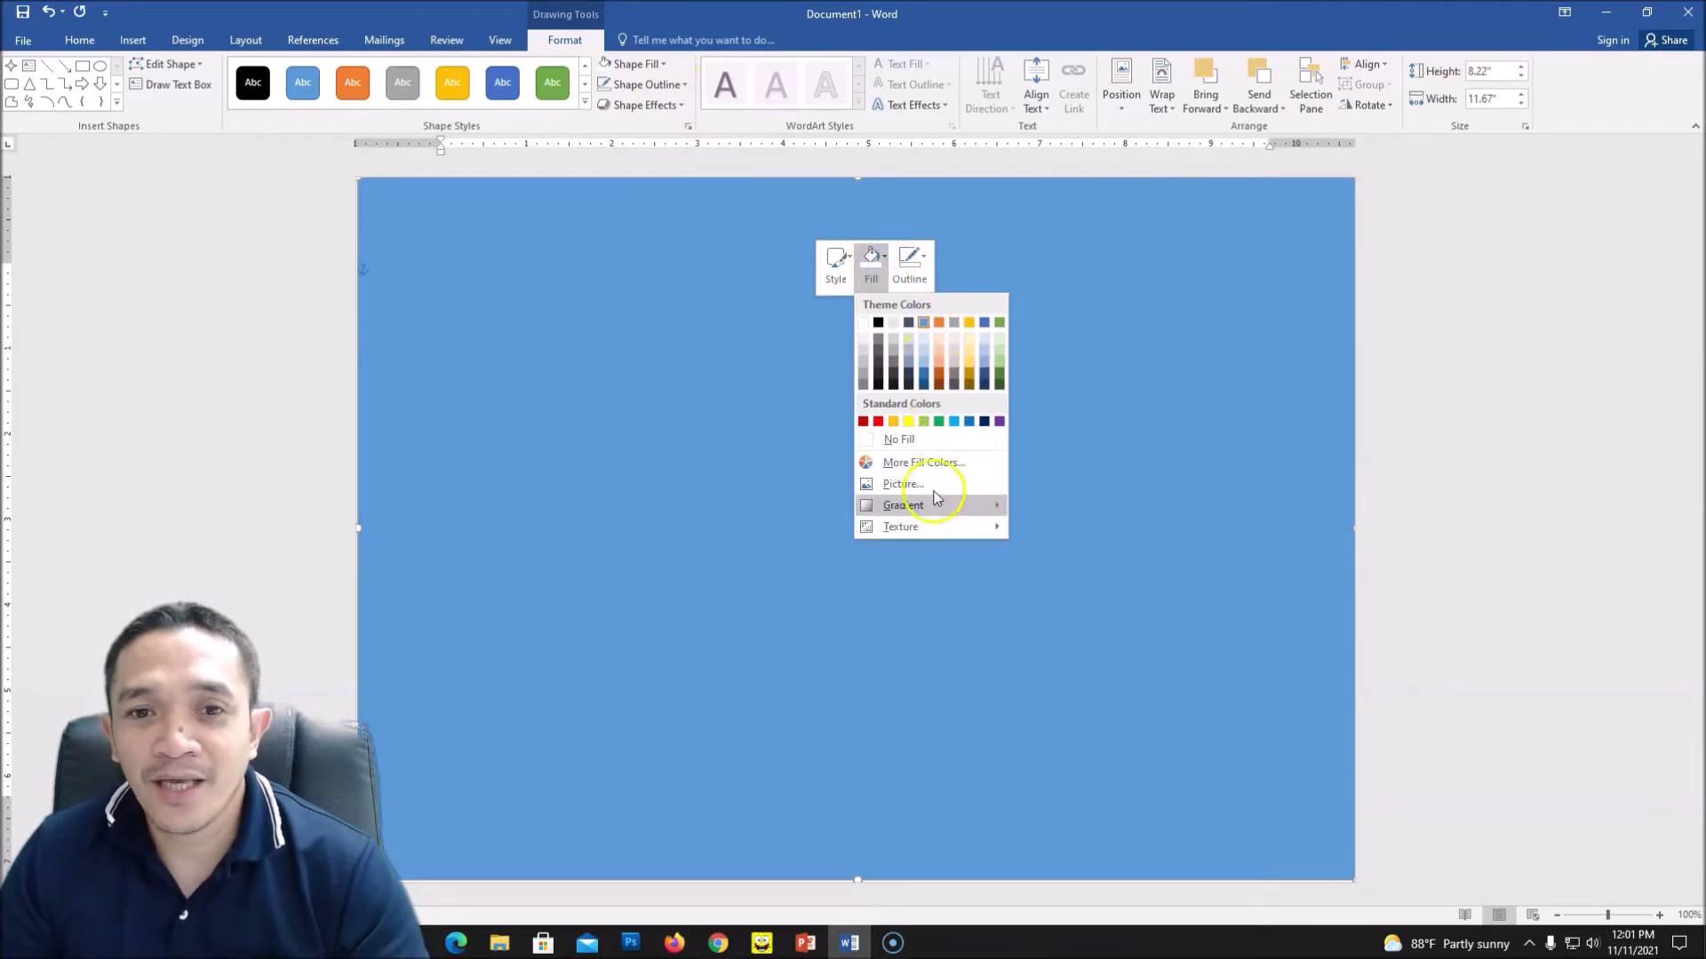
left_click(910, 510)
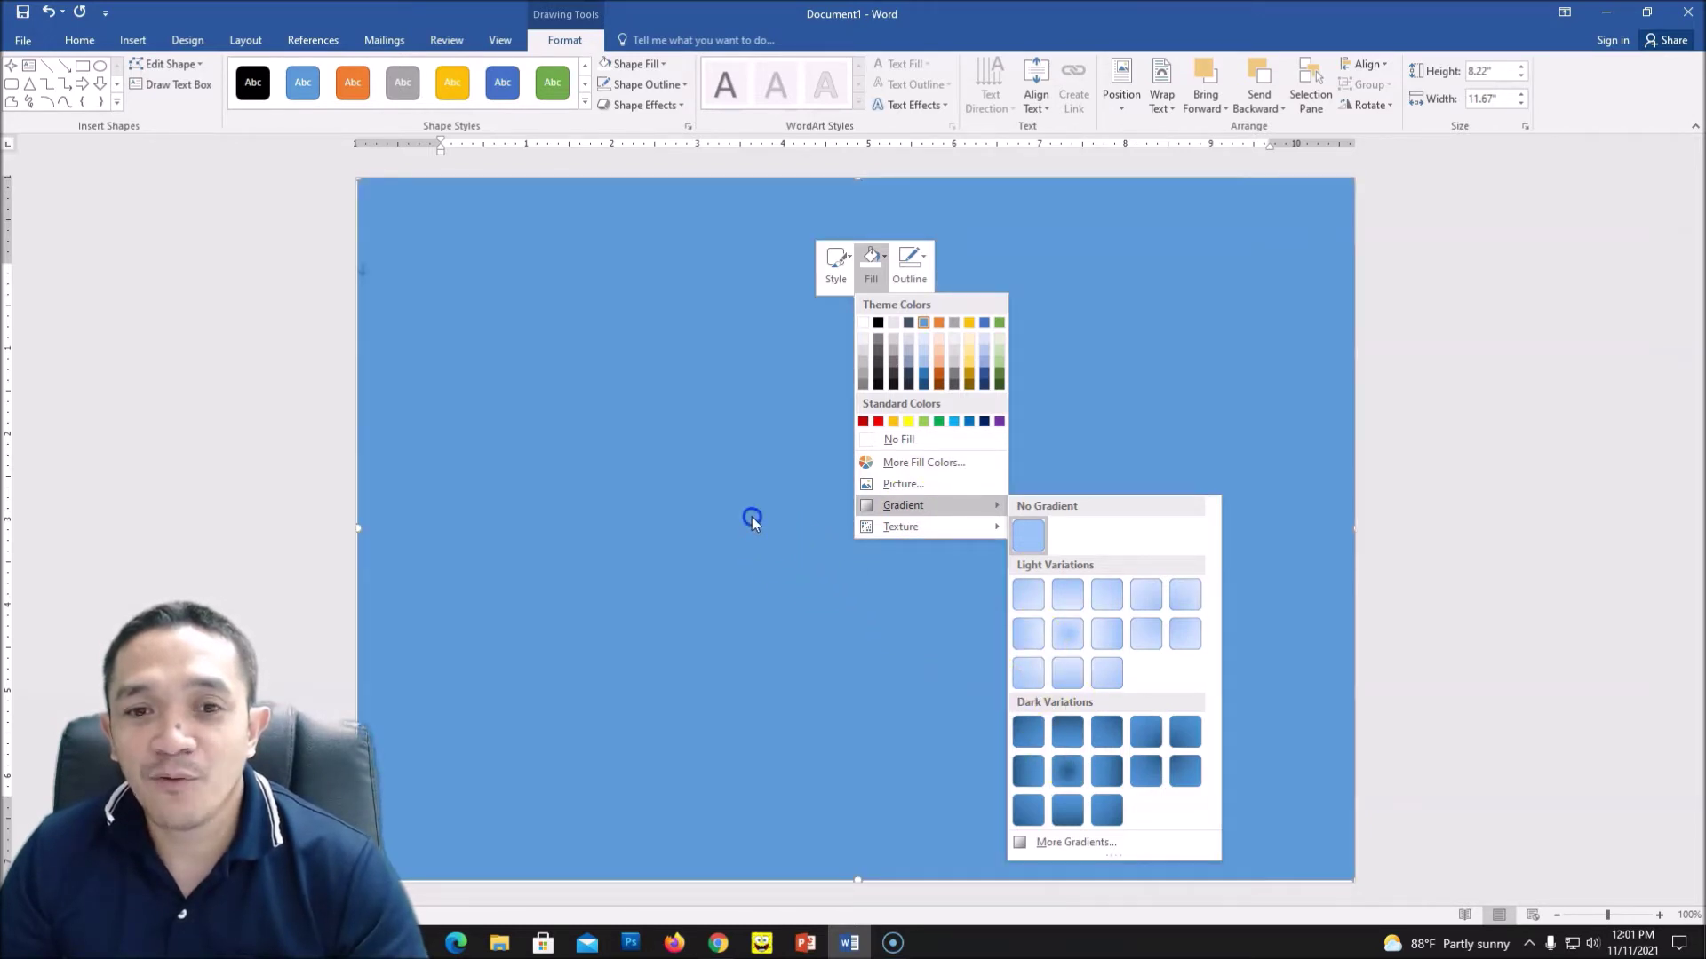
left_click(751, 519)
Step: Open the rectangle's Format Shape settings and change its fill to a gradient fill
right_click(901, 327)
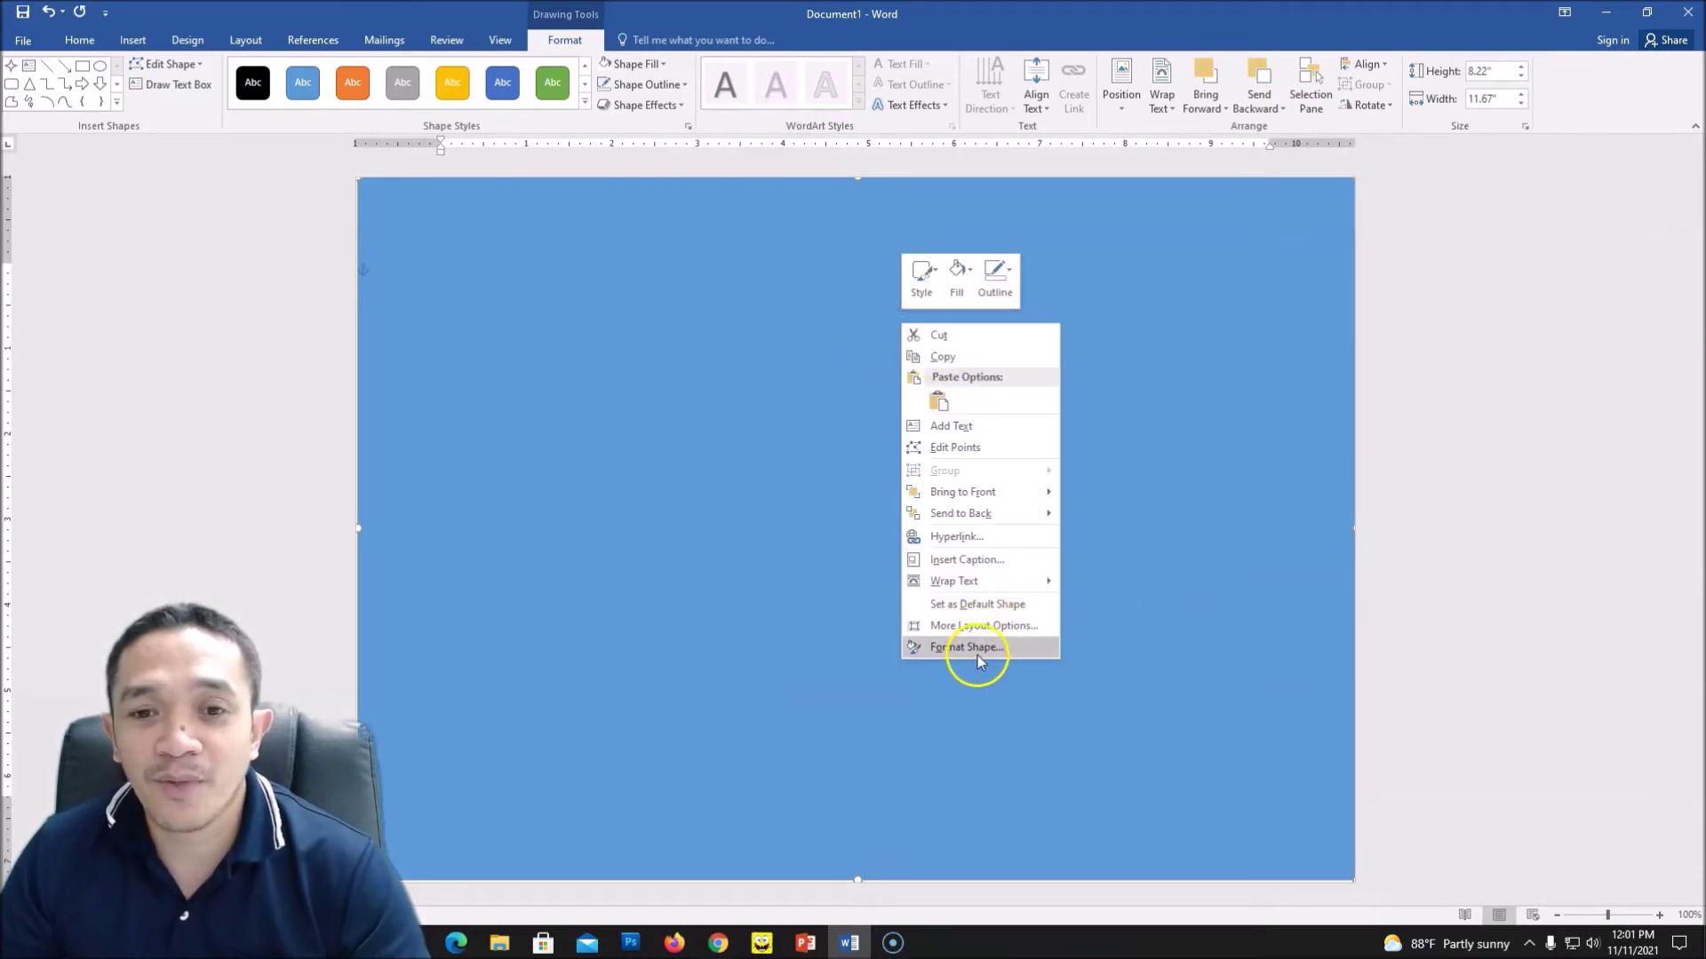
right_click(722, 241)
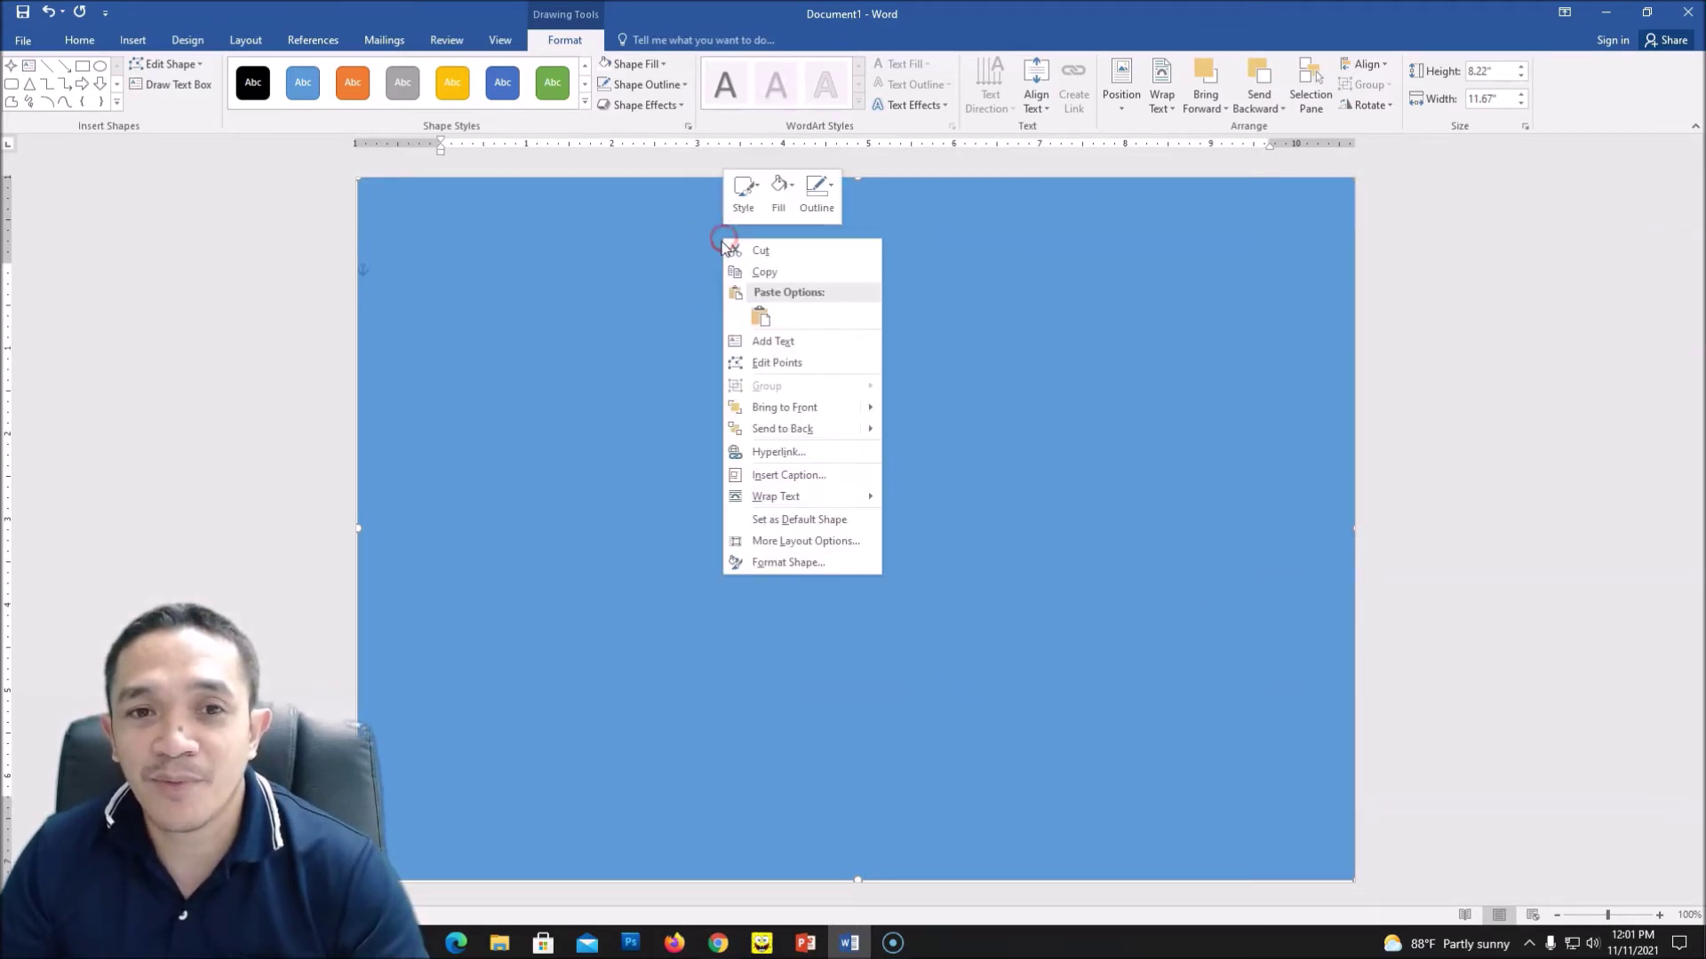
left_click(785, 563)
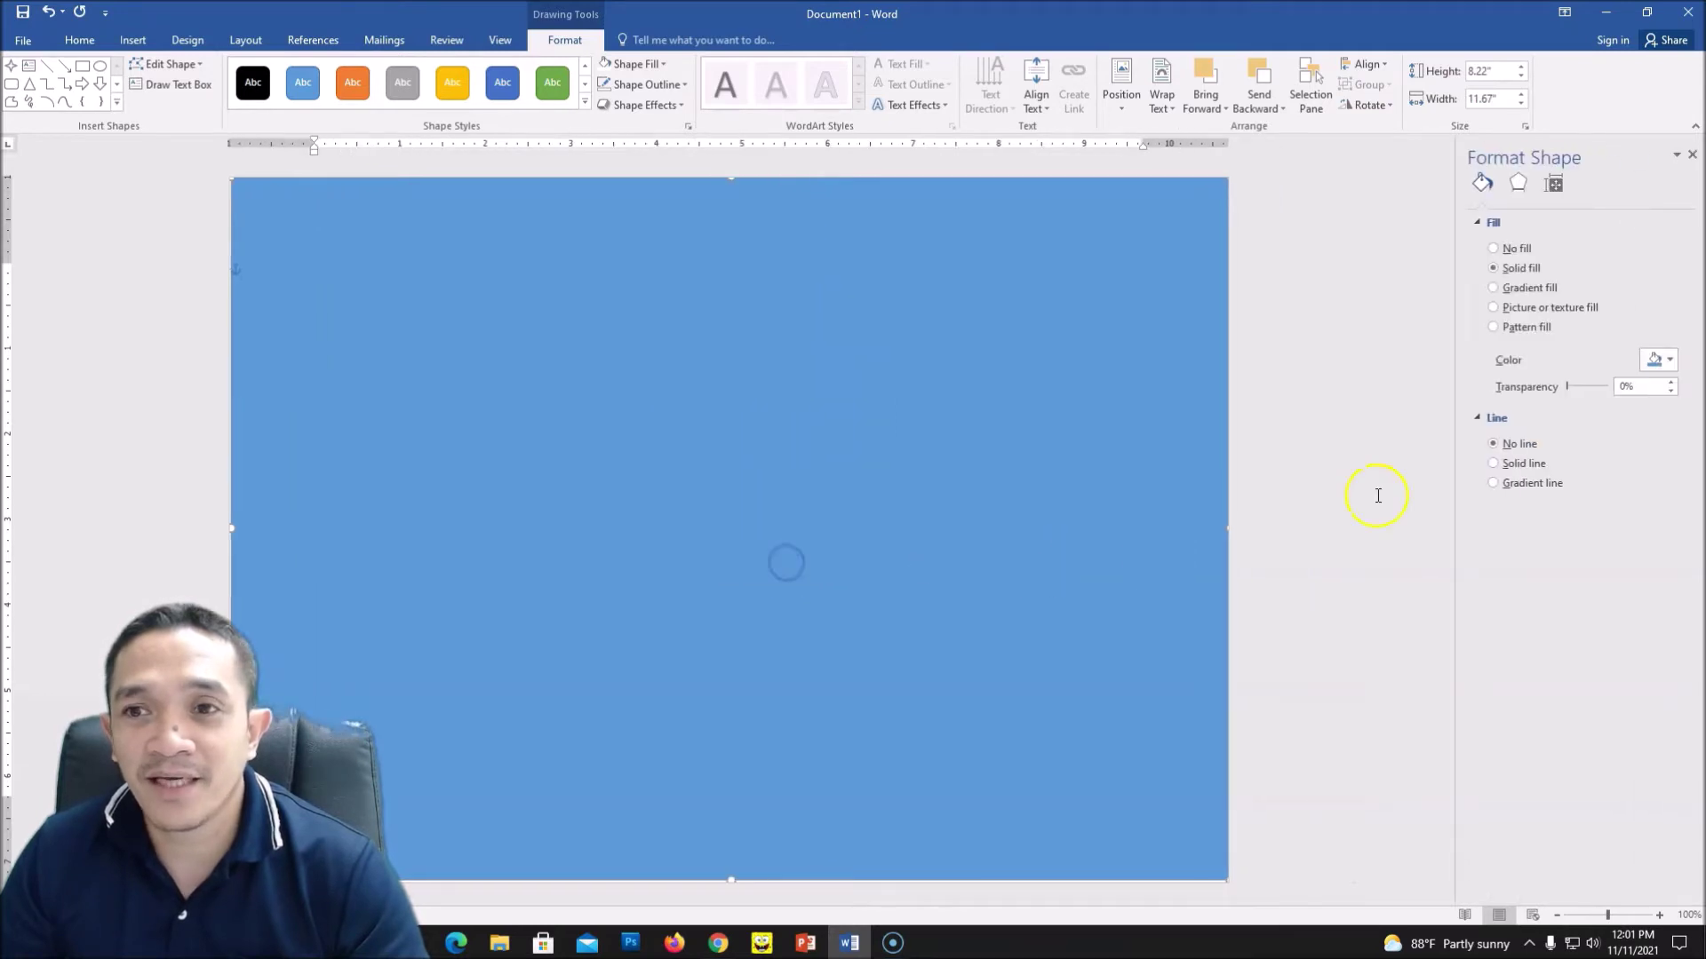
left_click(1495, 287)
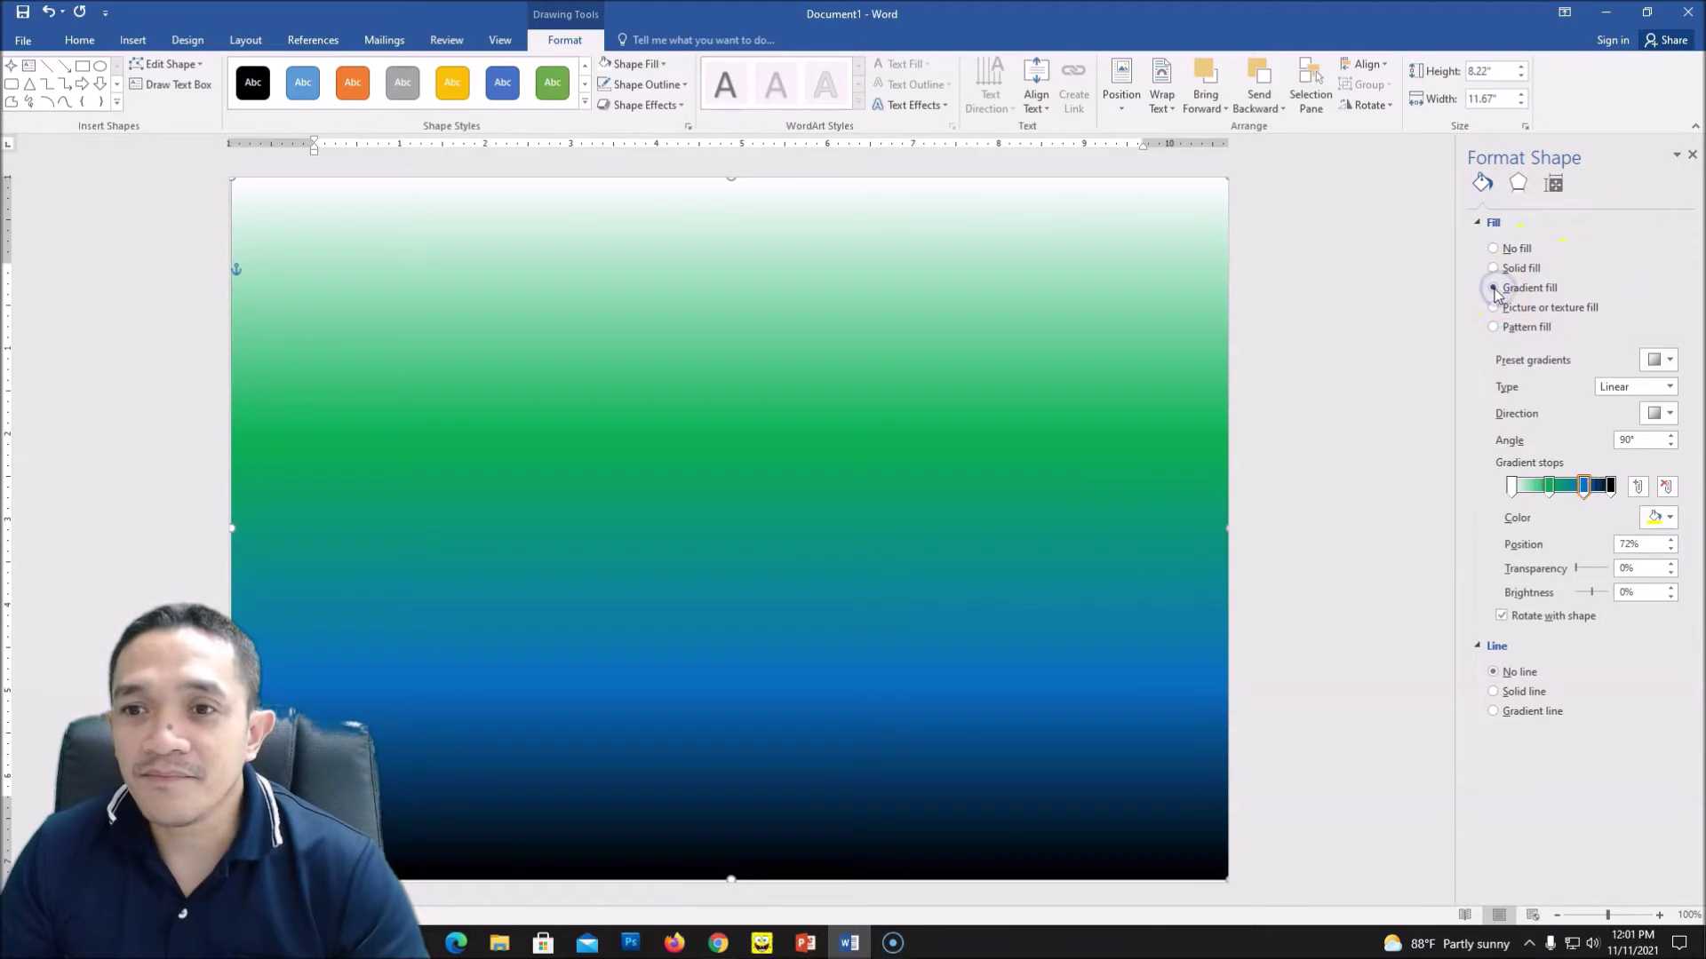
Step: Examine the gradient's stops and the color choices offered for the black end stop
left_click(1610, 486)
left_click(1656, 518)
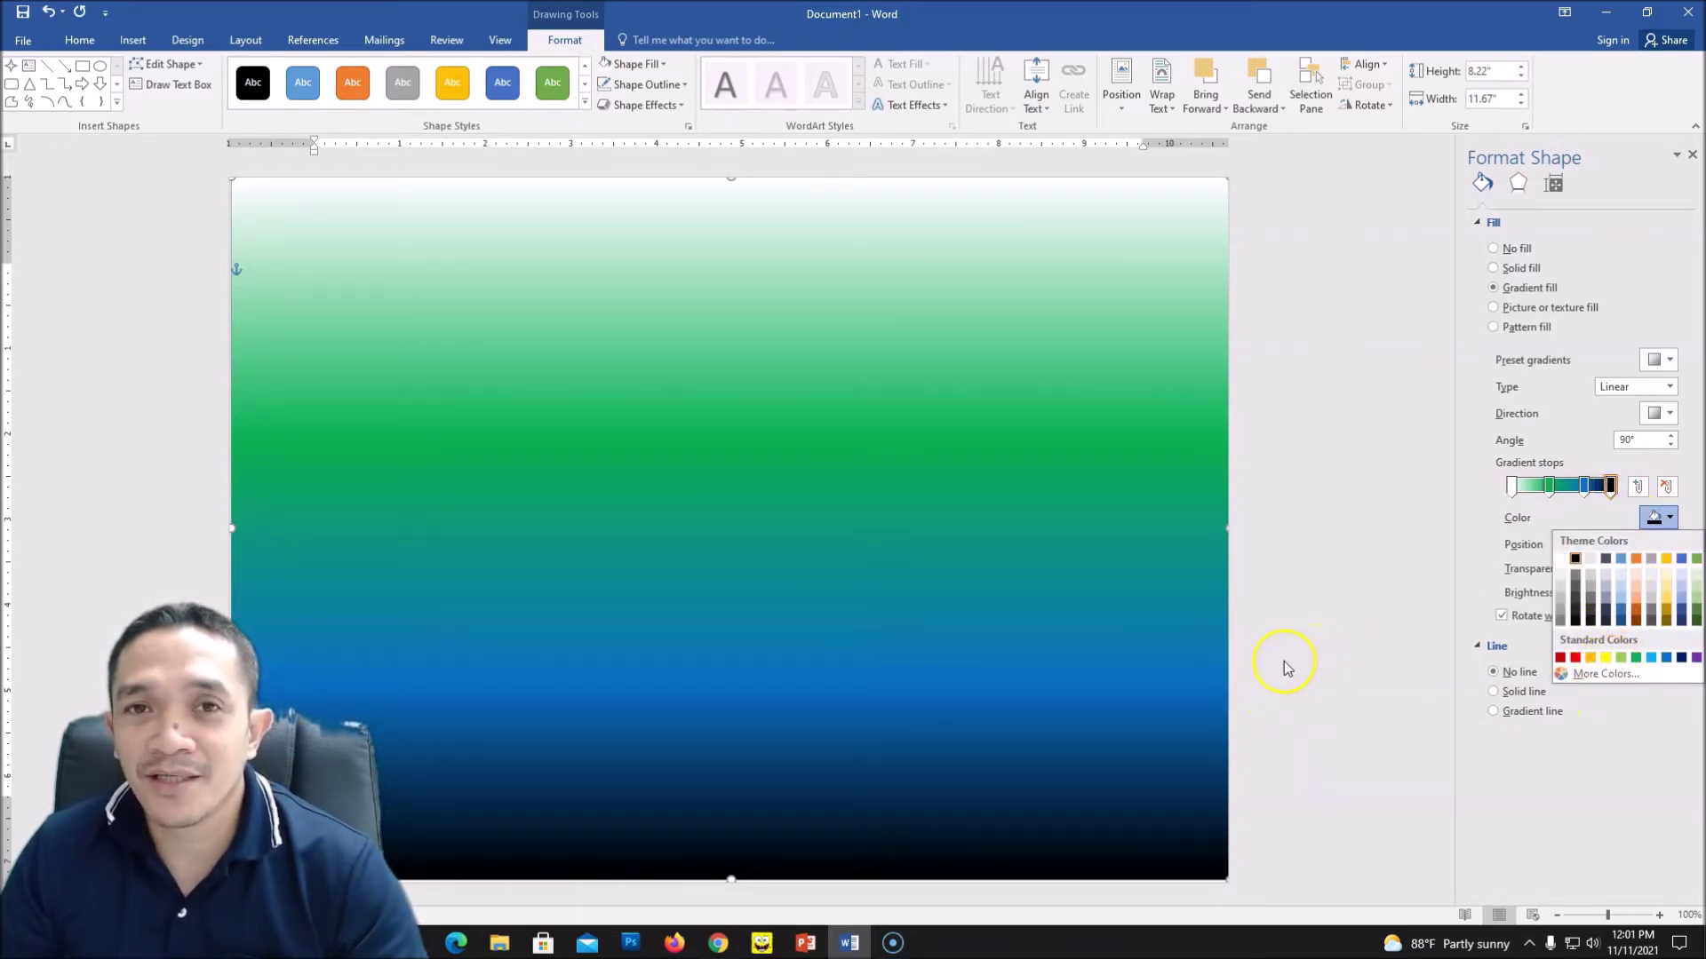
left_click(1612, 492)
left_click(1586, 488)
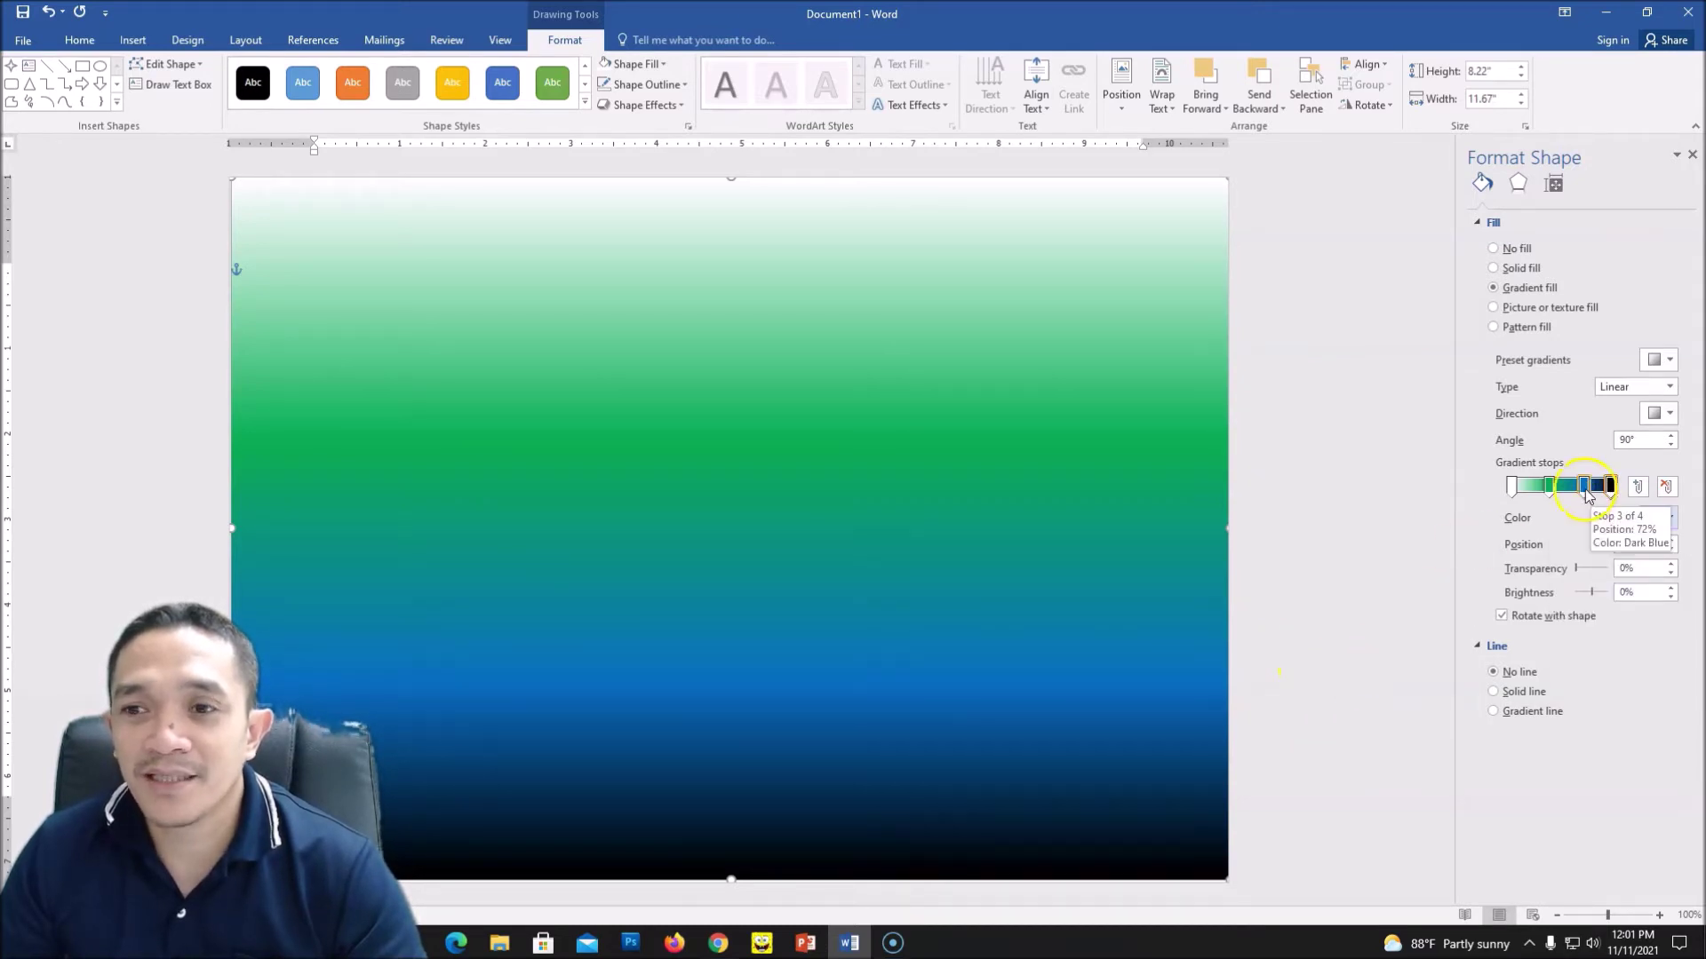
left_click(1512, 489)
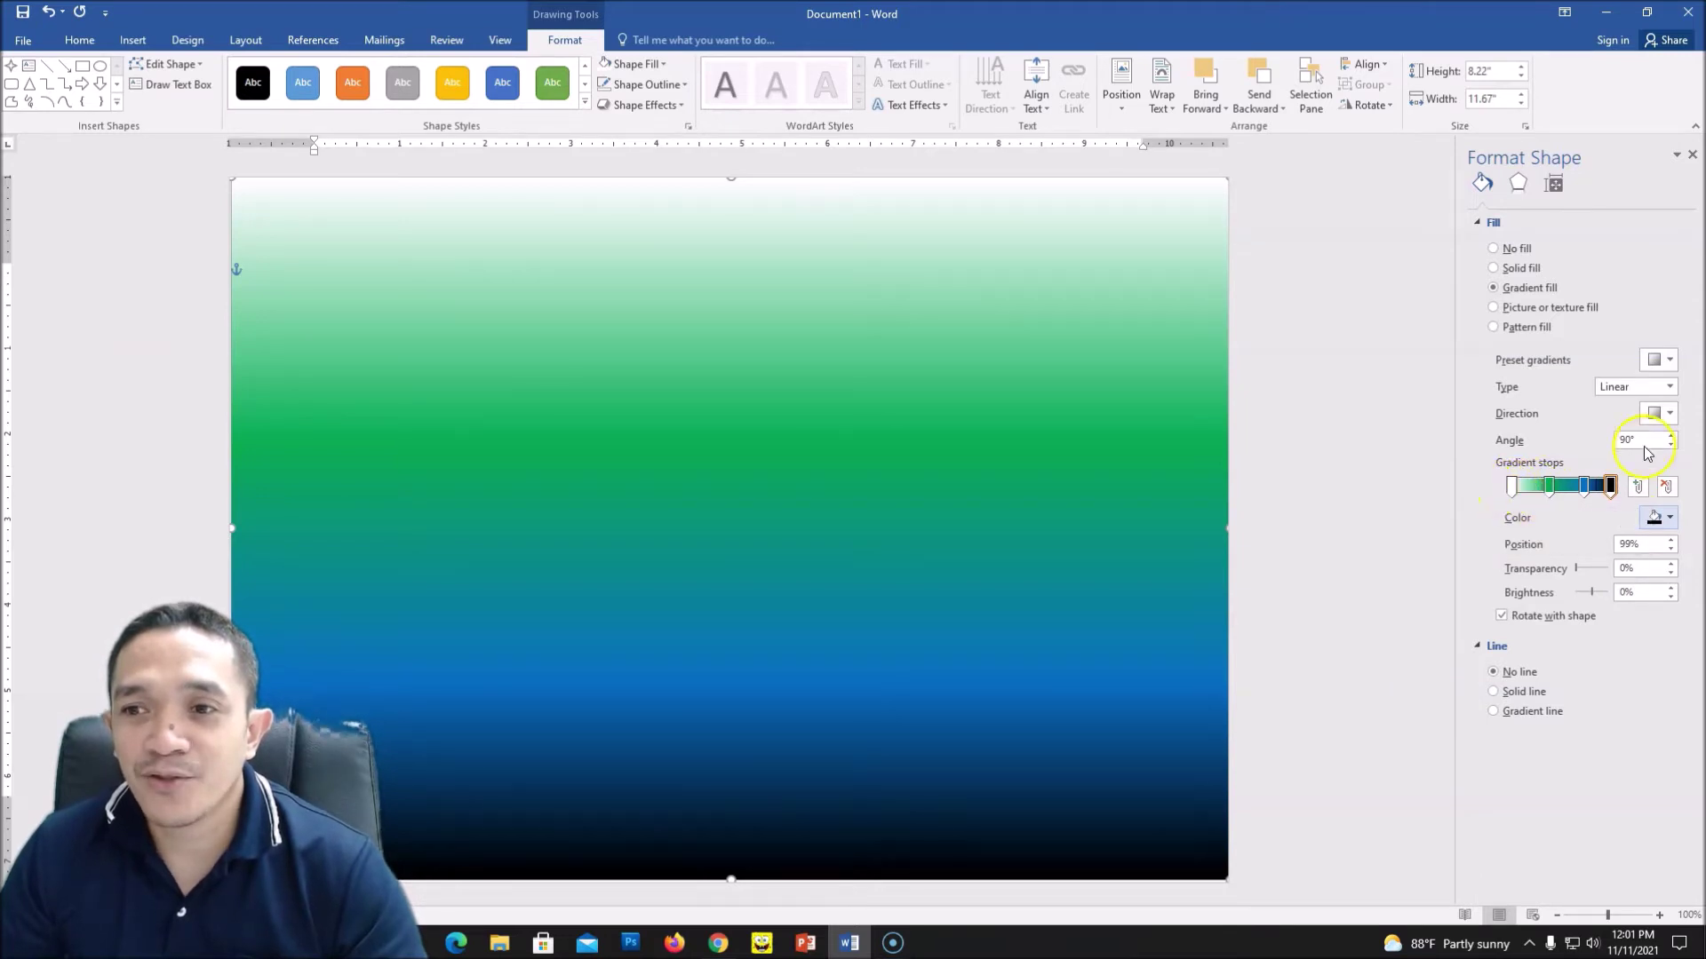
Step: Set the angle of the rectangle's linear gradient to 110°
left_click(1671, 436)
left_click(1671, 436)
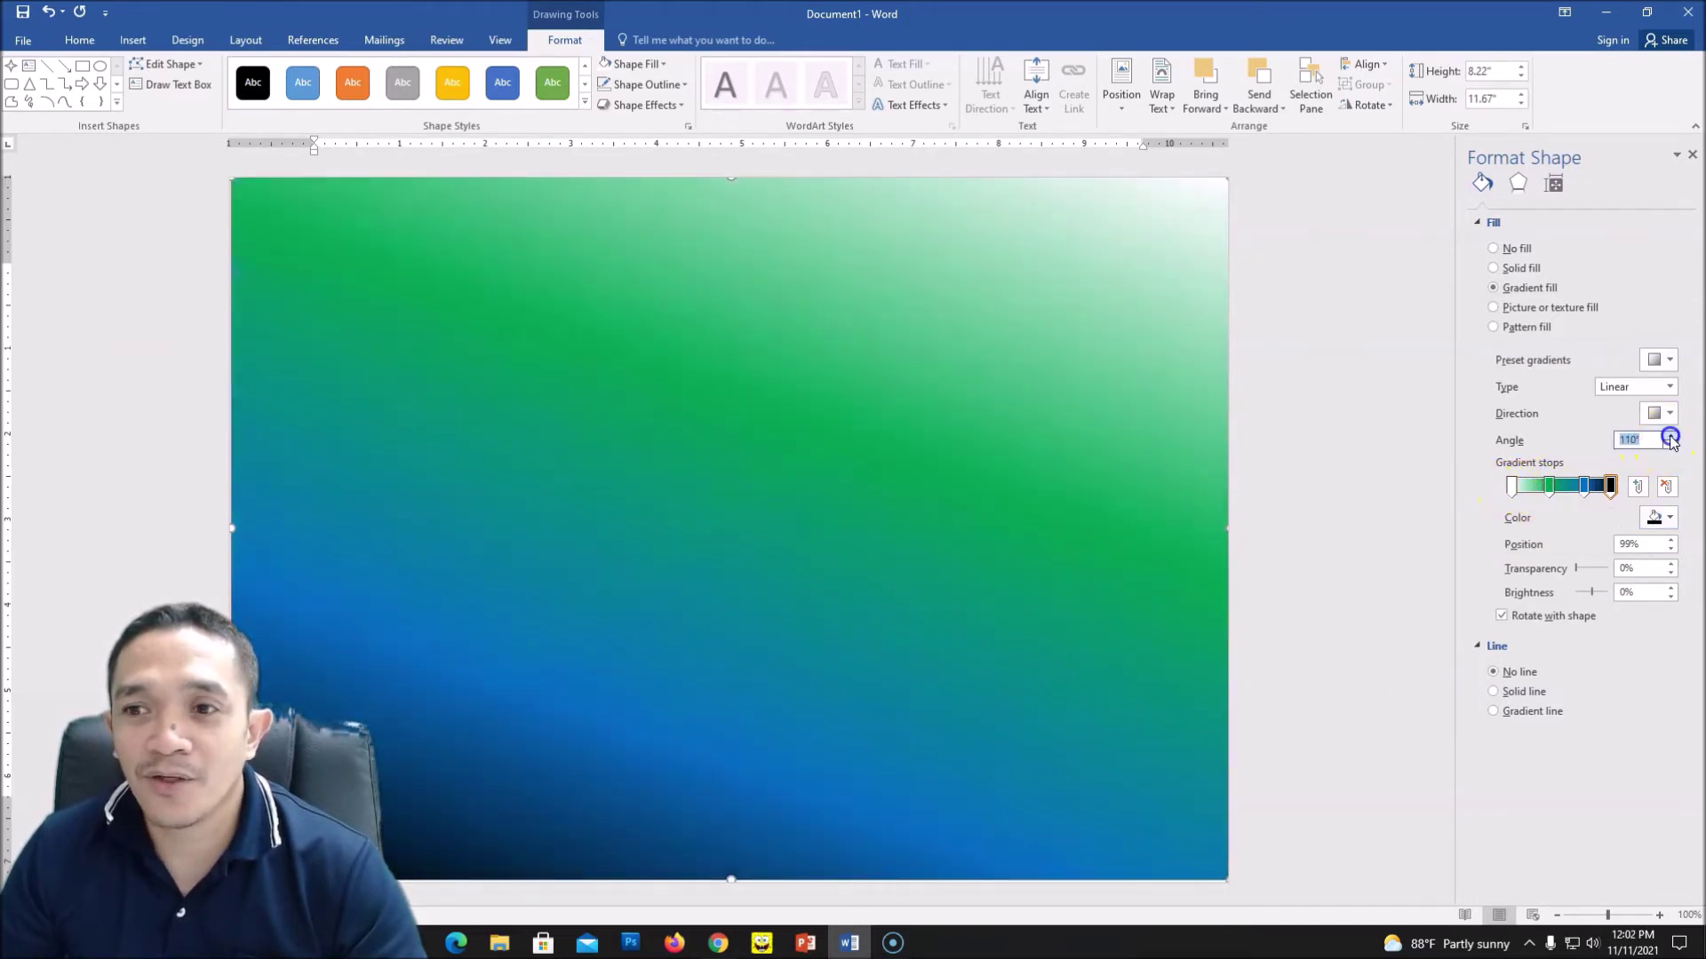
left_click(1671, 437)
left_click(1671, 436)
left_click(1671, 447)
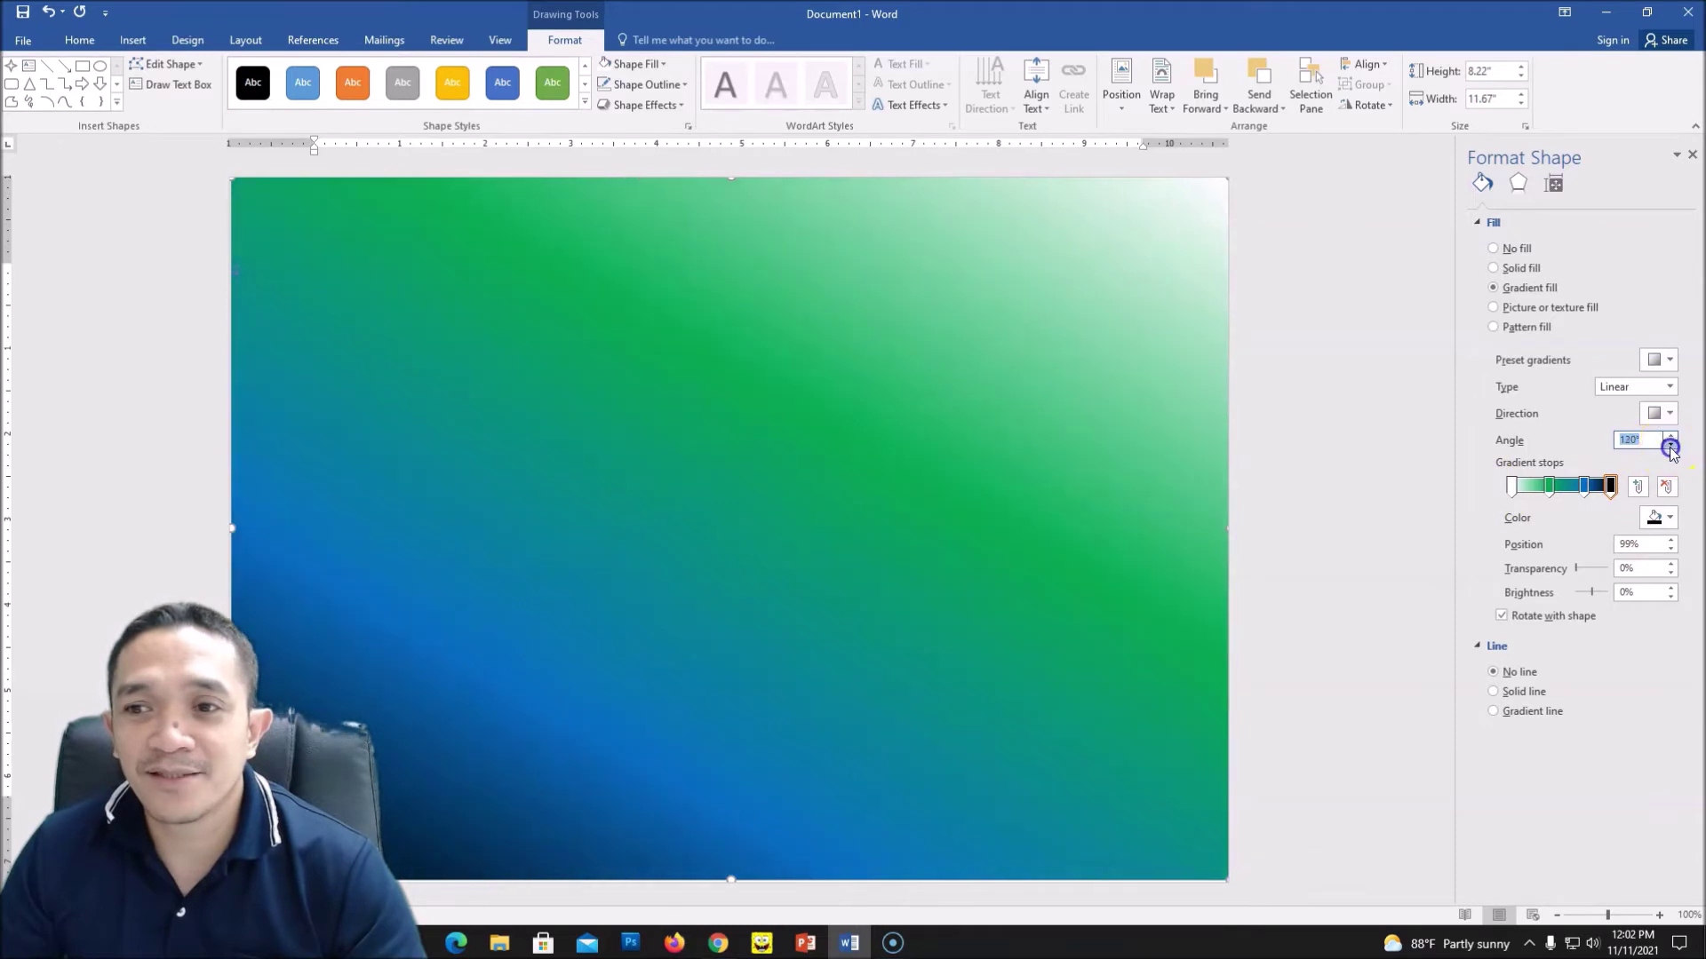
left_click(1671, 447)
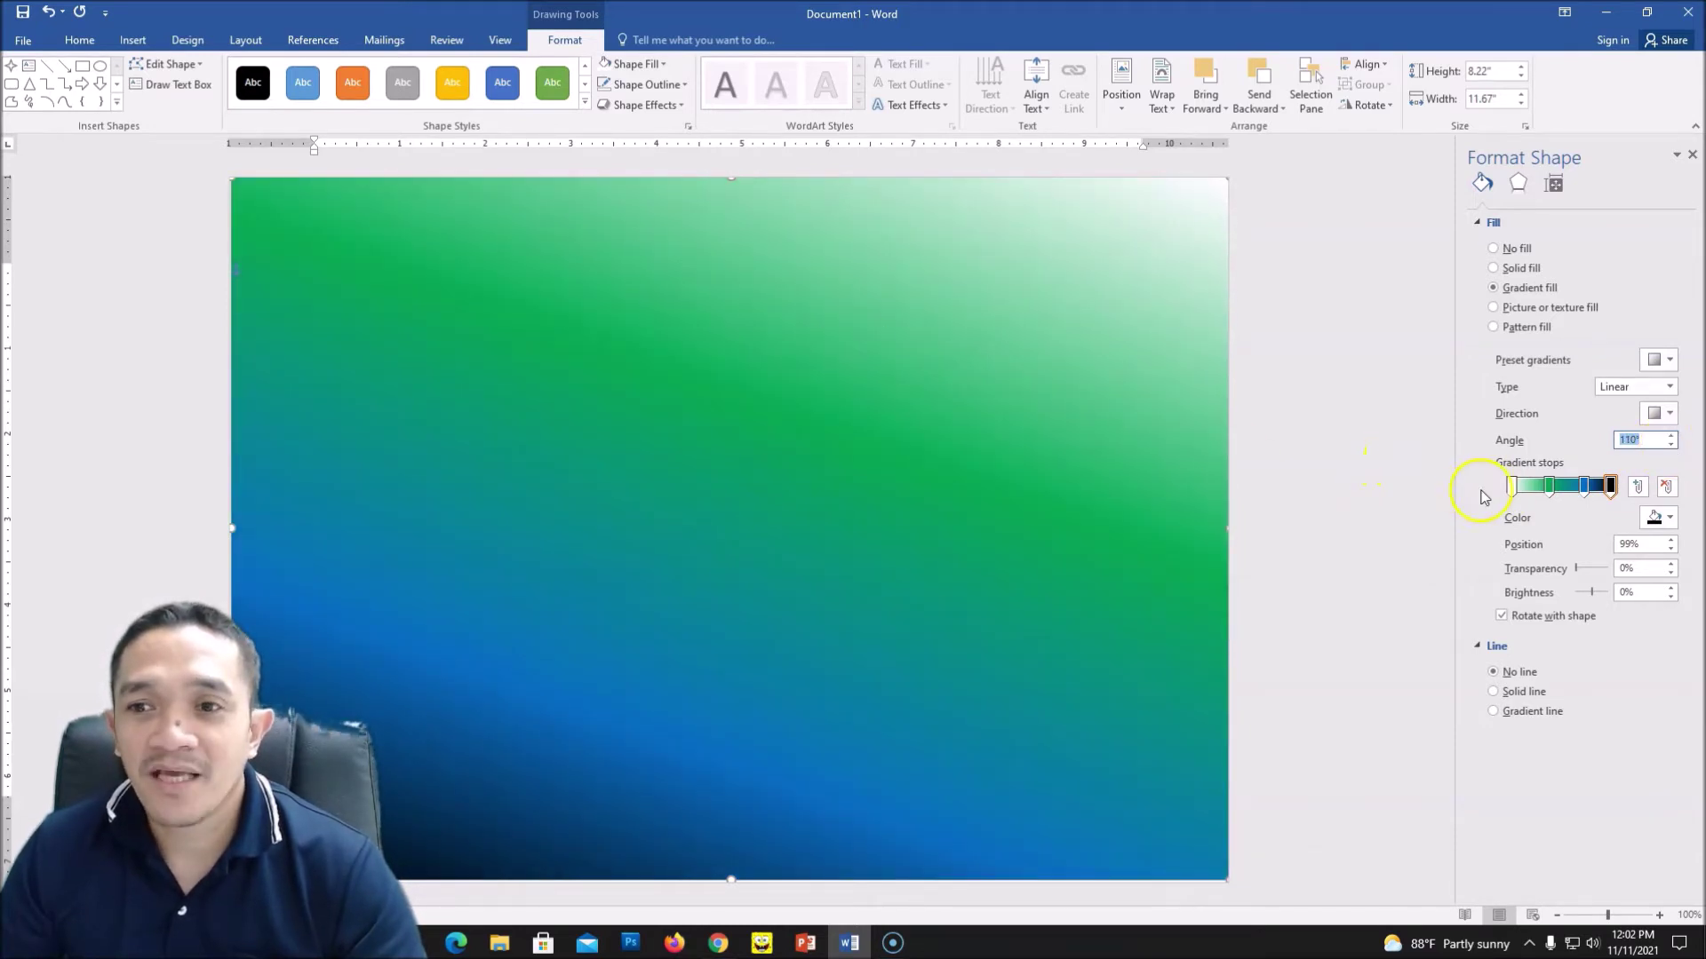
Step: Try standard yellow on the second gradient stop at 38% and return that stop to standard green
left_click(1549, 486)
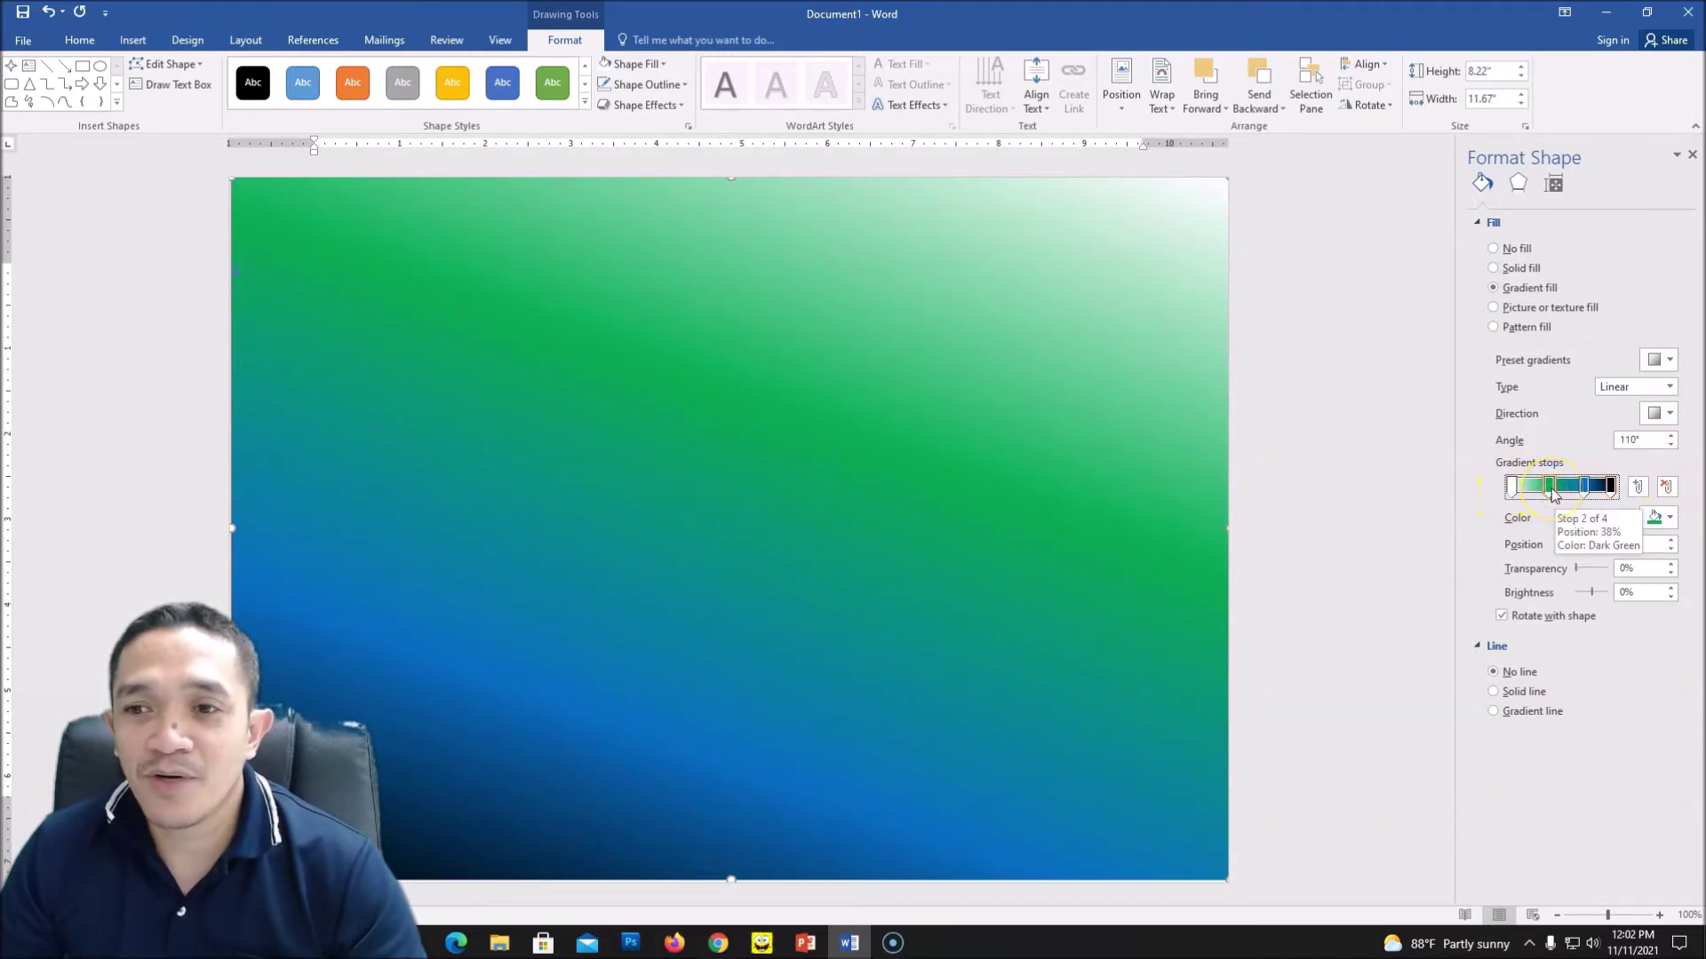
left_click(1670, 519)
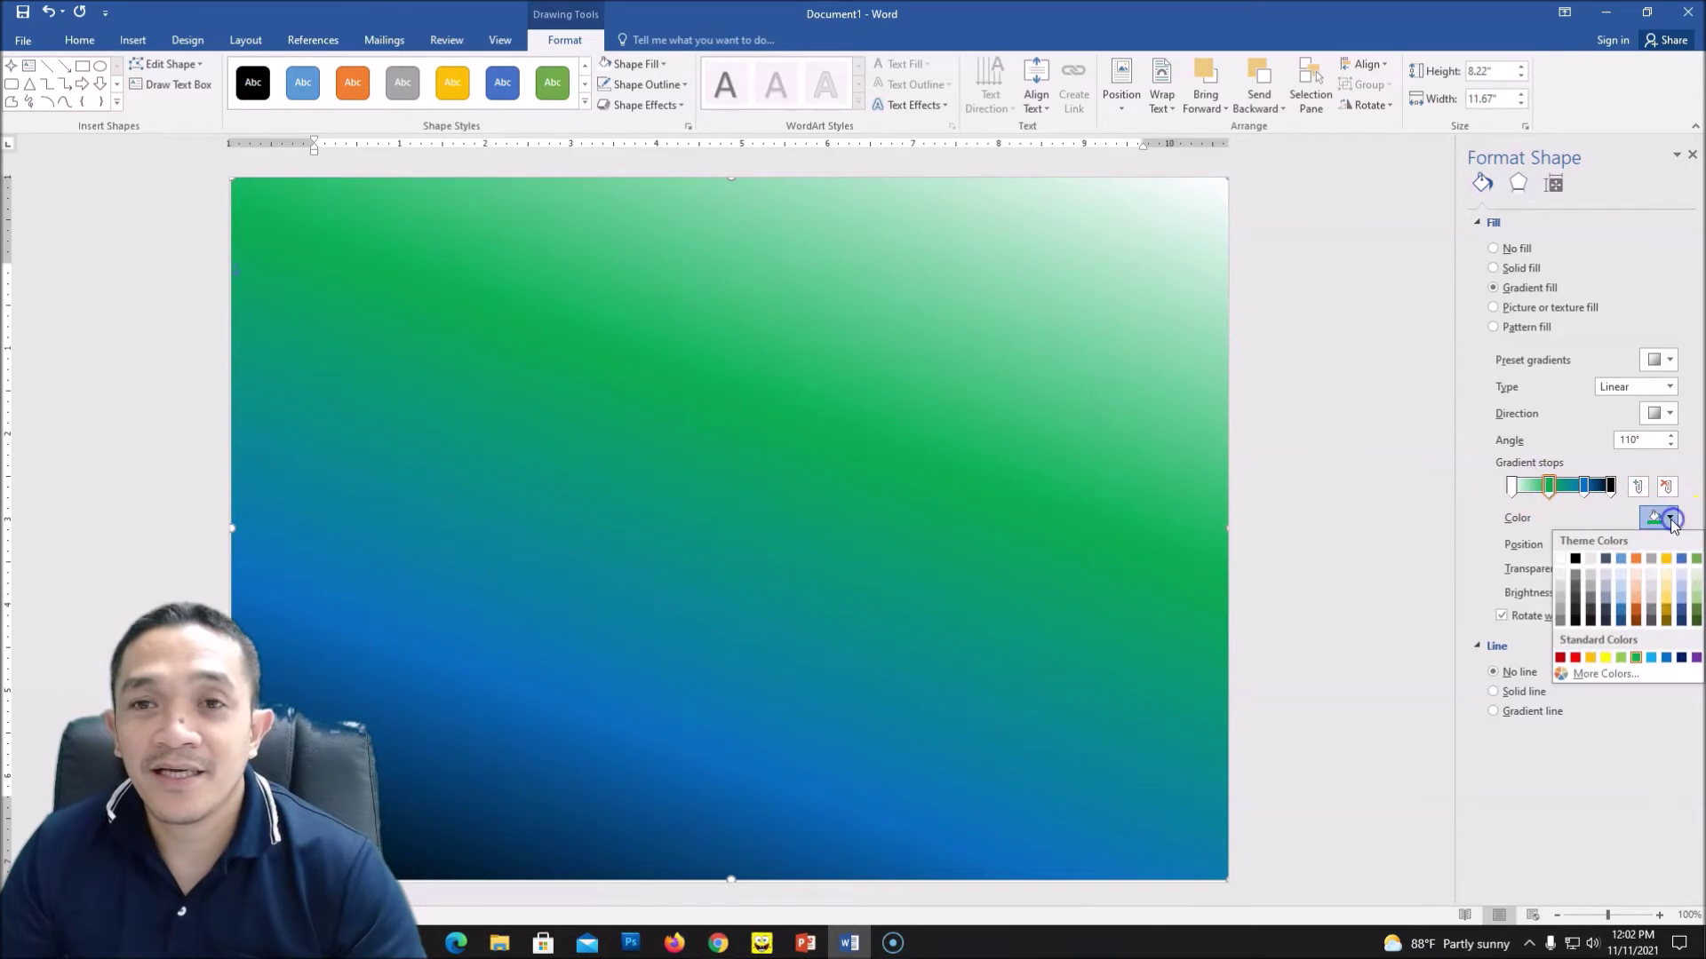
left_click(1606, 657)
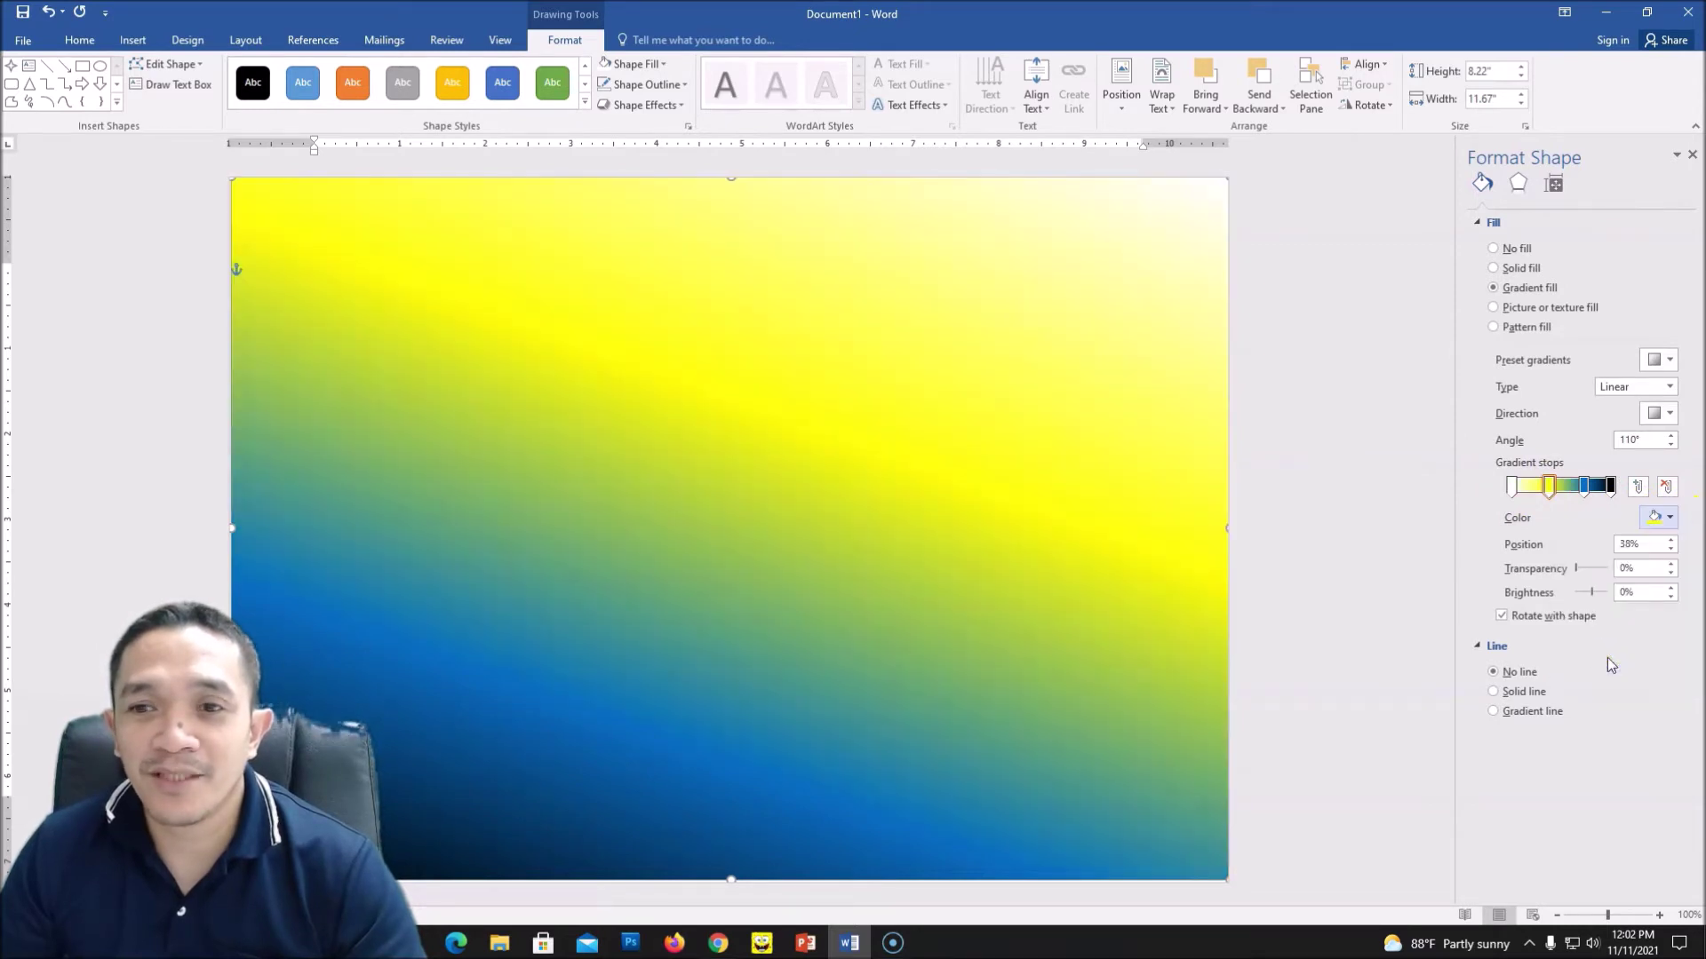
left_click(1670, 518)
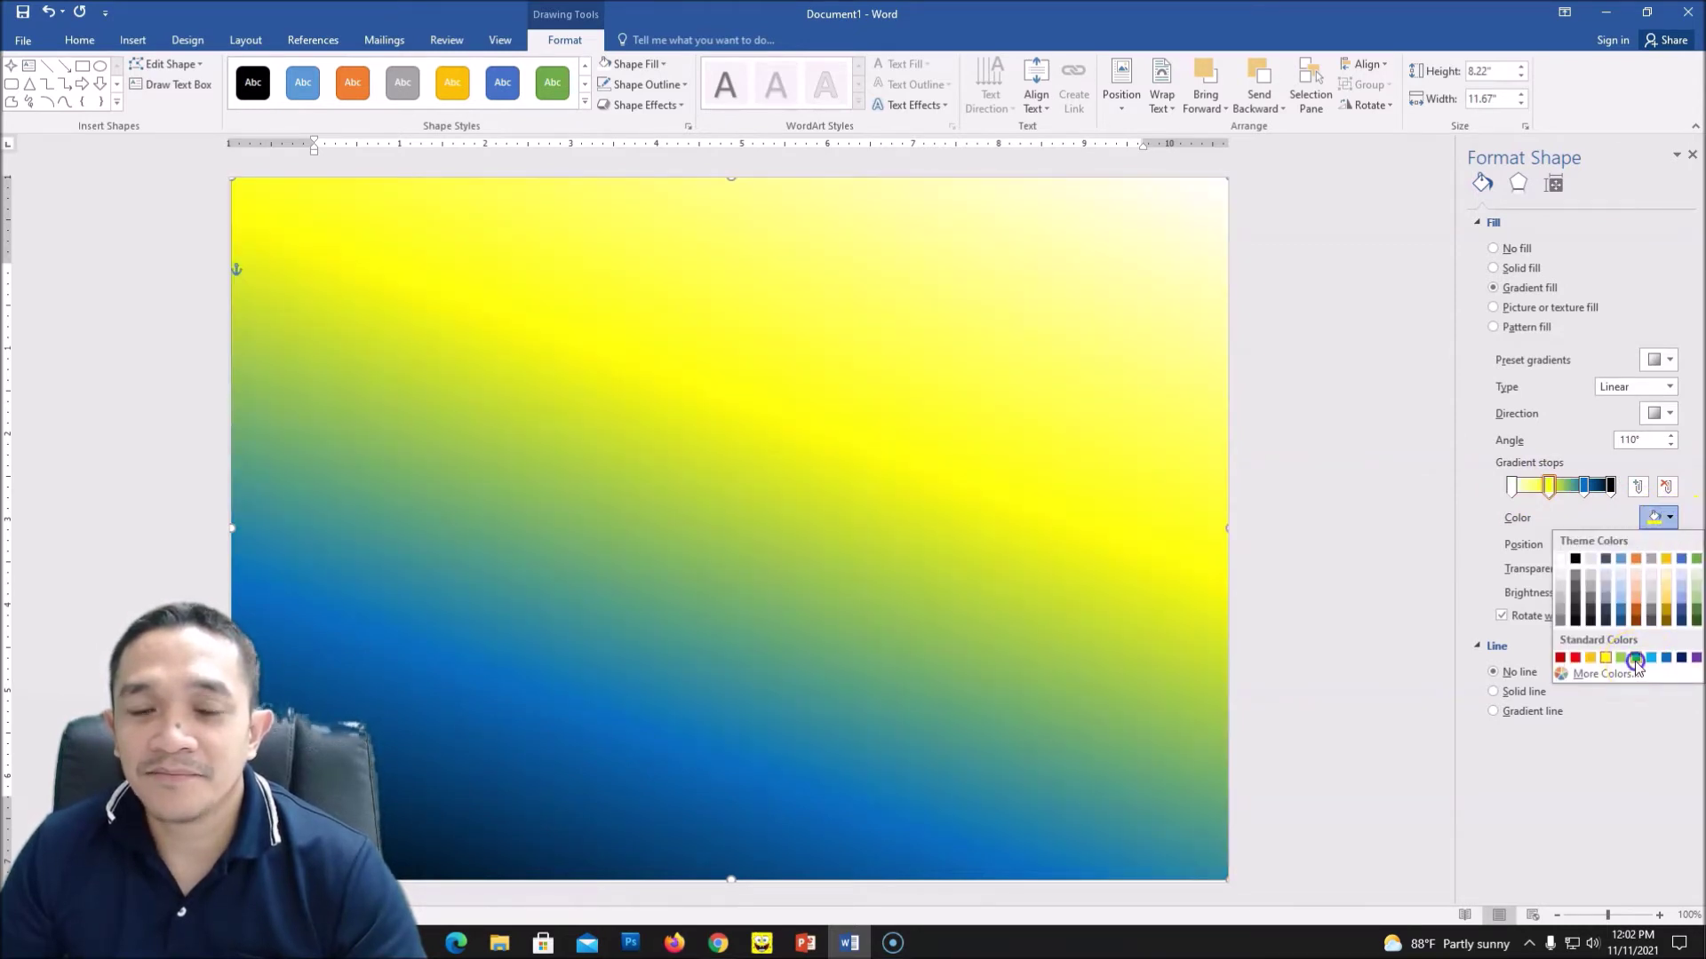
left_click(1634, 658)
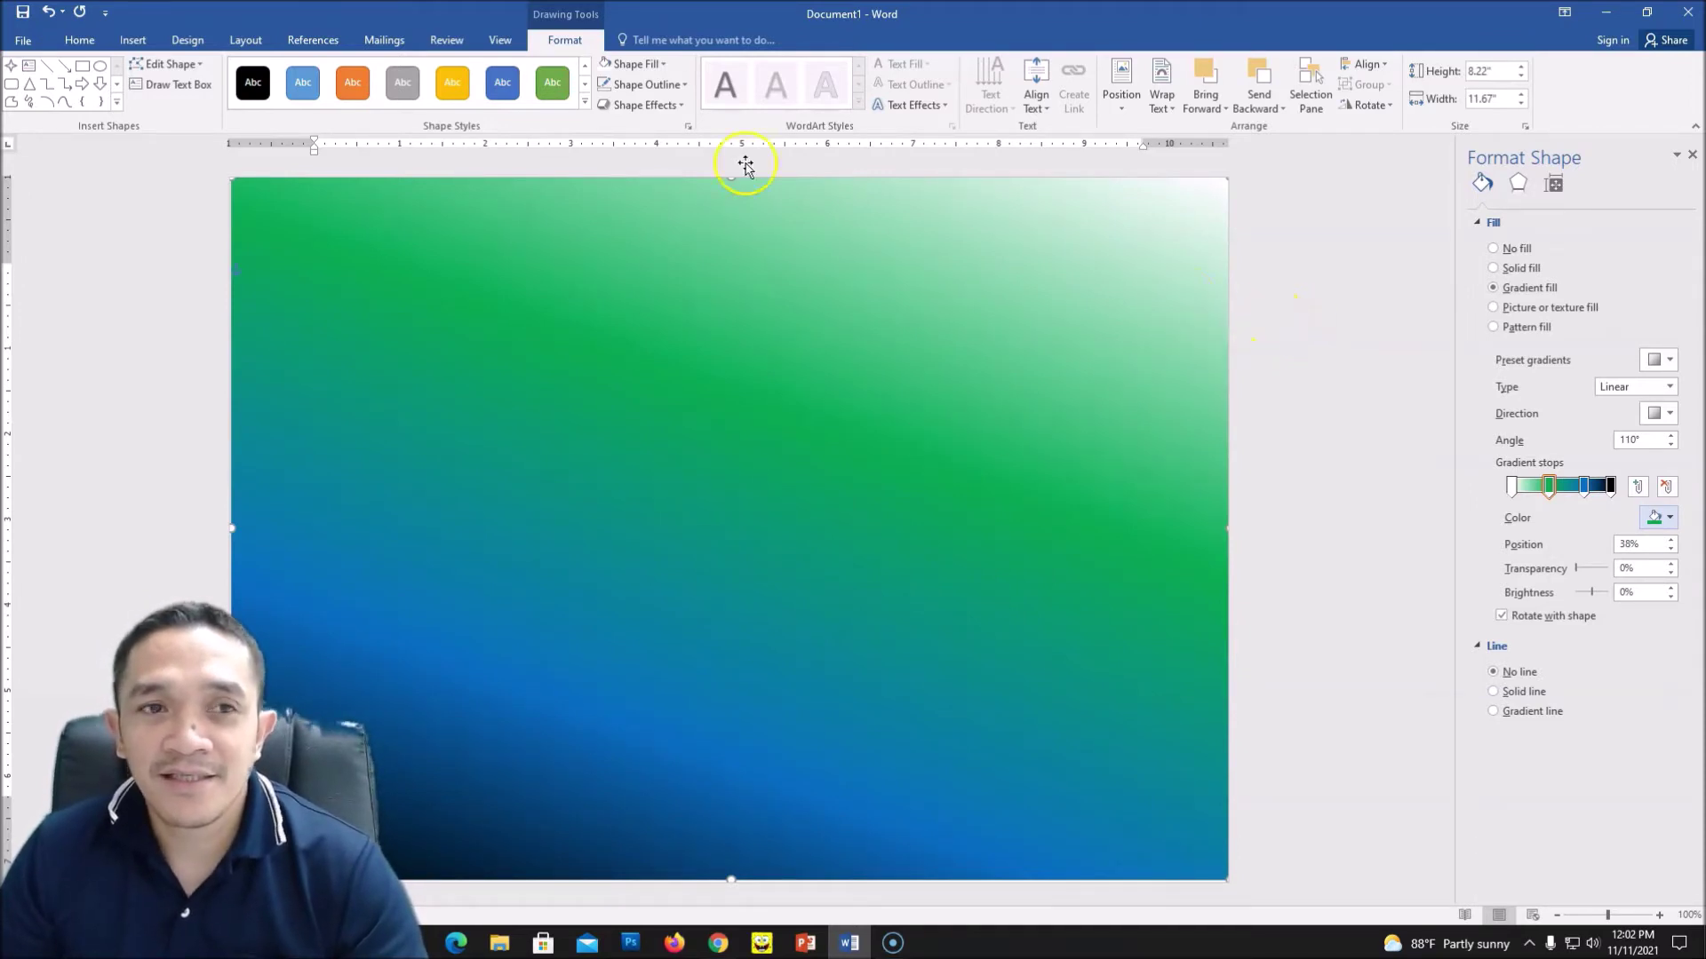
Step: Draw a new rectangle about 3.3" high and 4.9" wide over the upper-right part of the gradient background
left_click(135, 40)
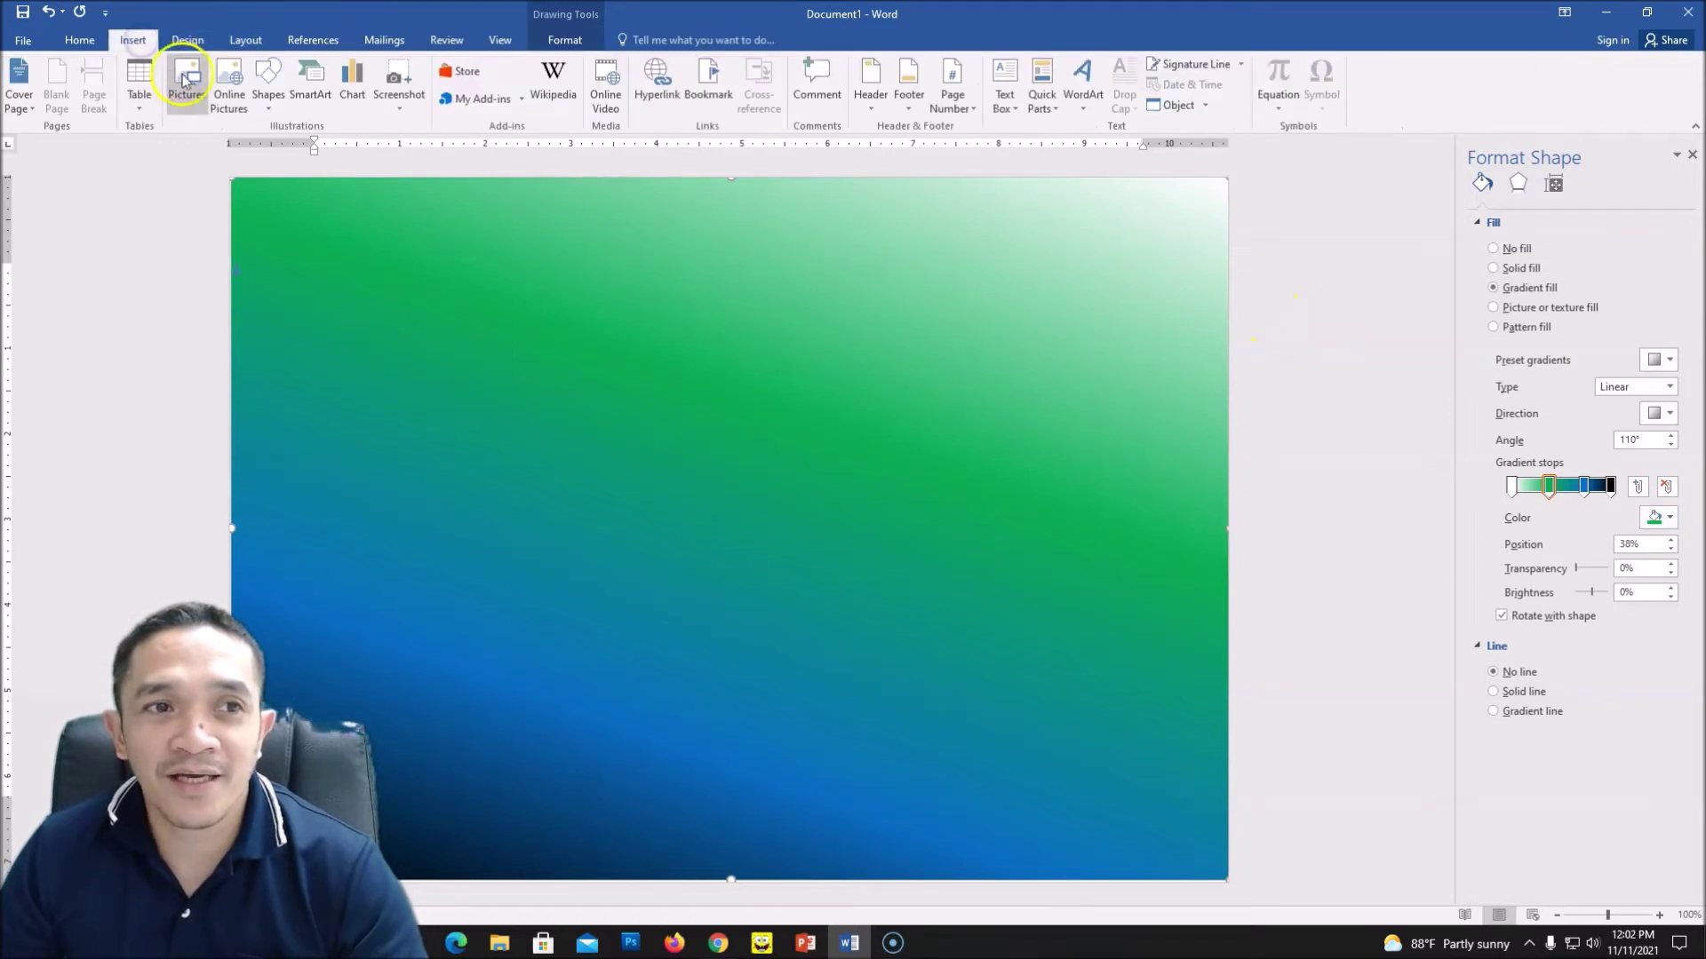
left_click(266, 93)
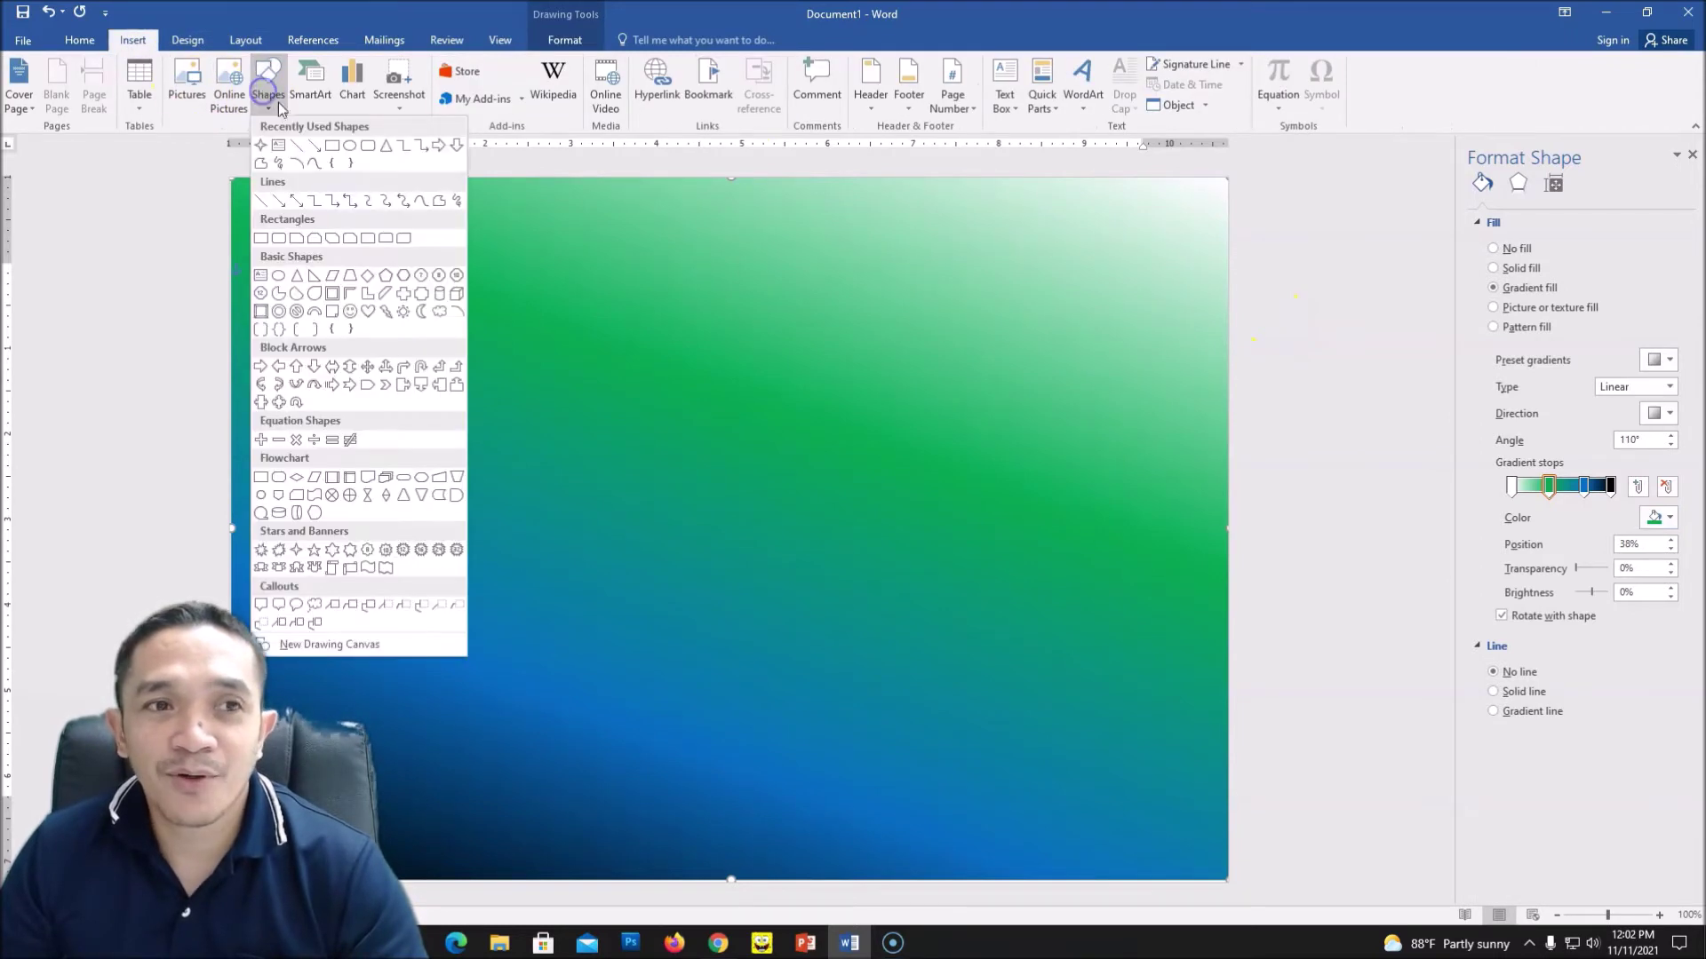
left_click(331, 145)
left_click_drag(678, 276, 1098, 560)
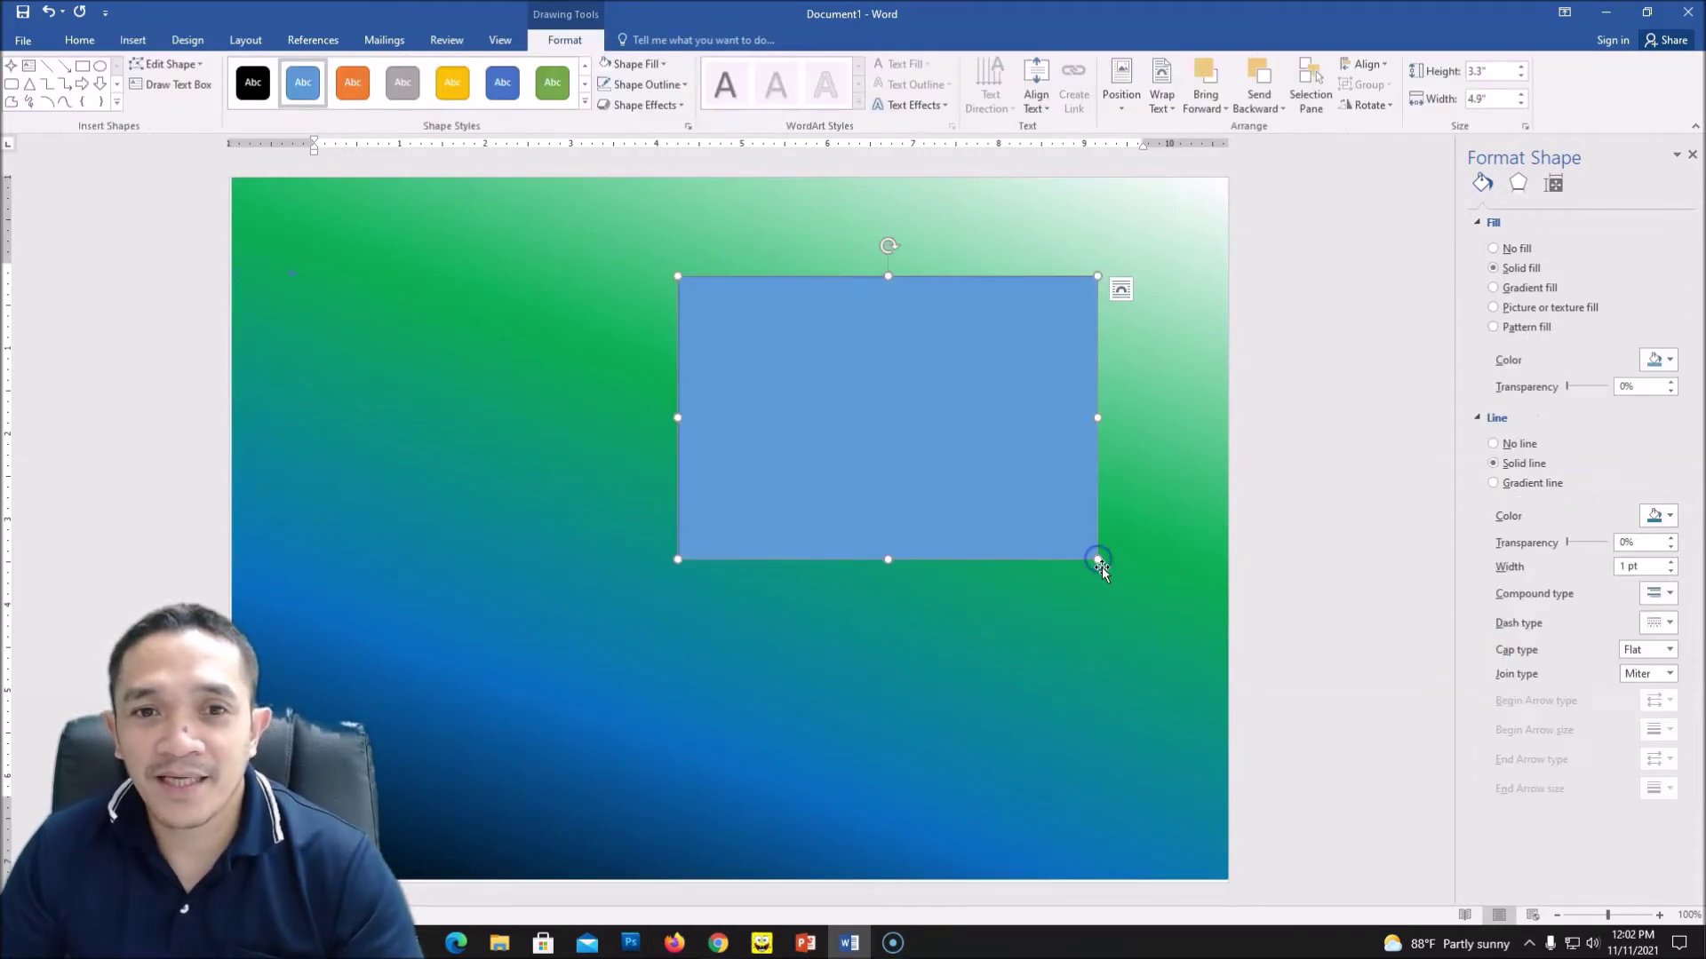
left_click(1113, 566)
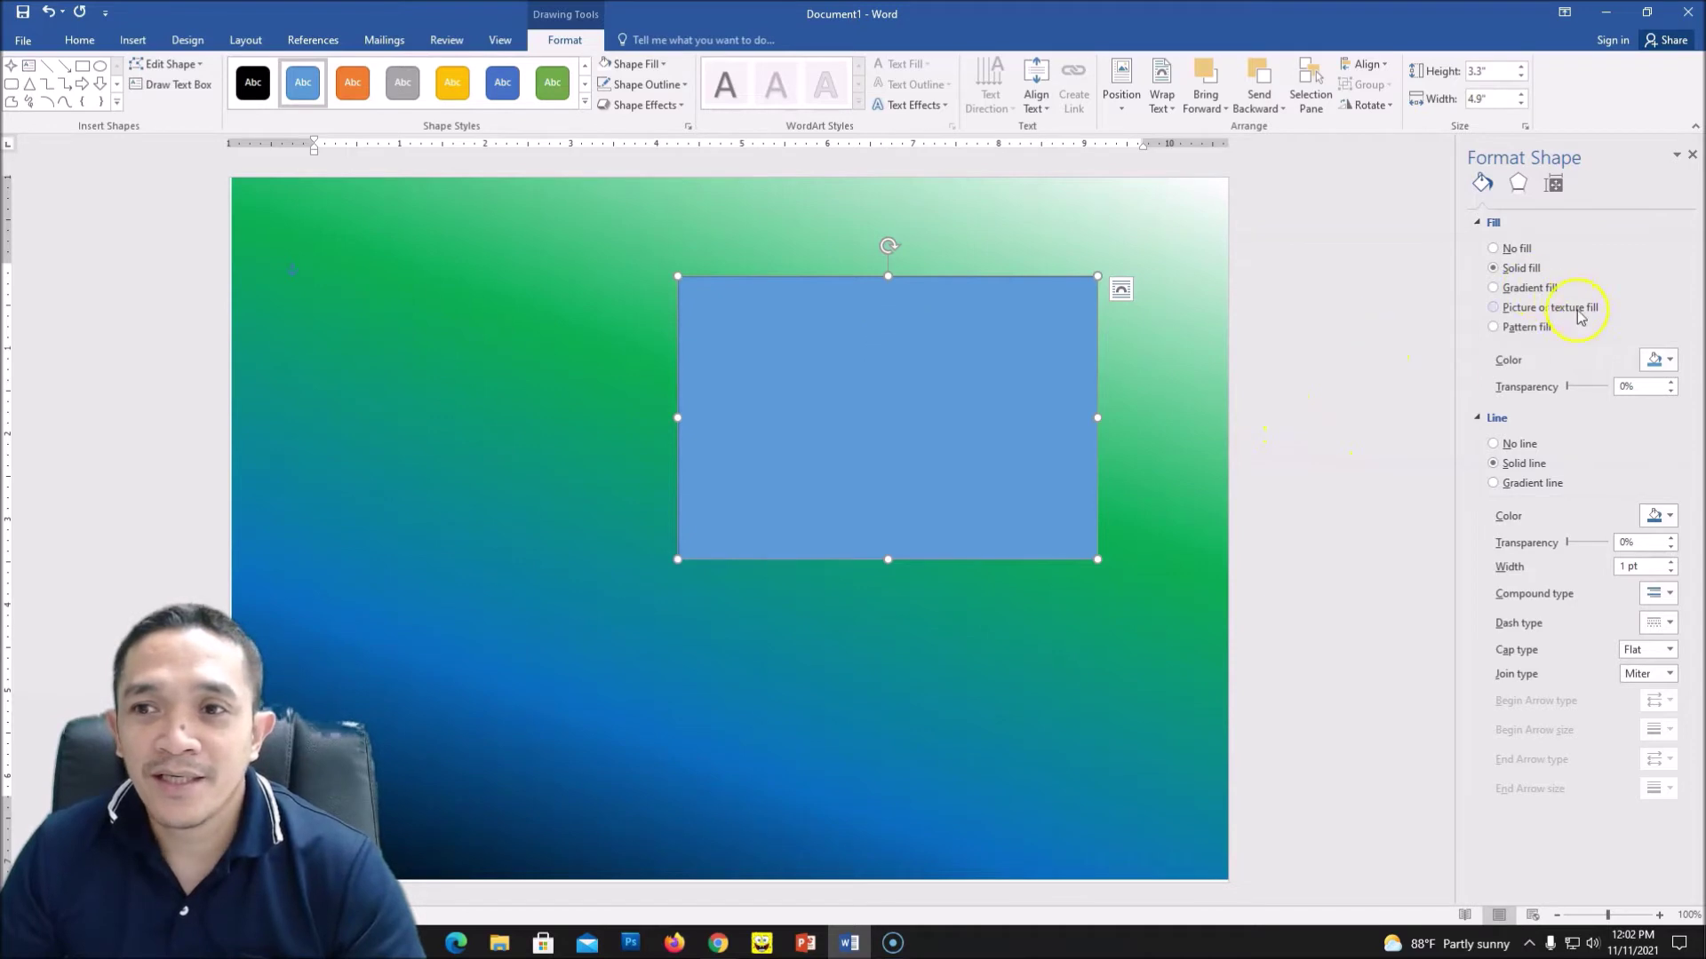
Step: Fill the small rectangle with solid white and remove its outline
left_click(1671, 361)
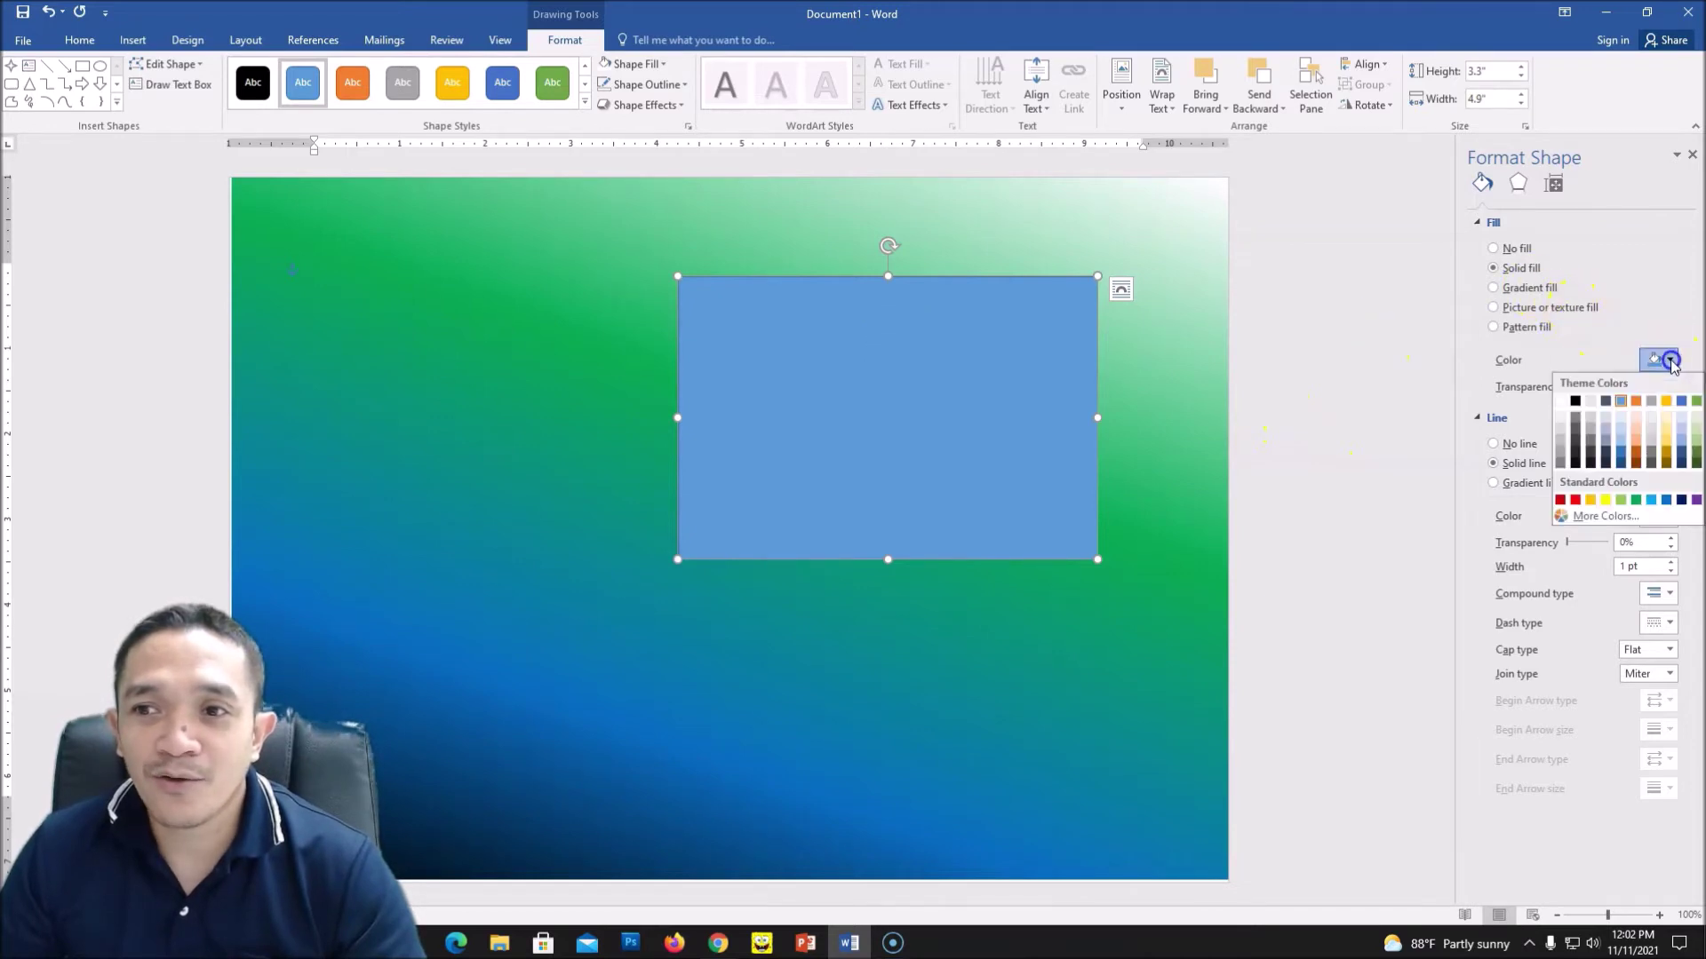
left_click(1561, 402)
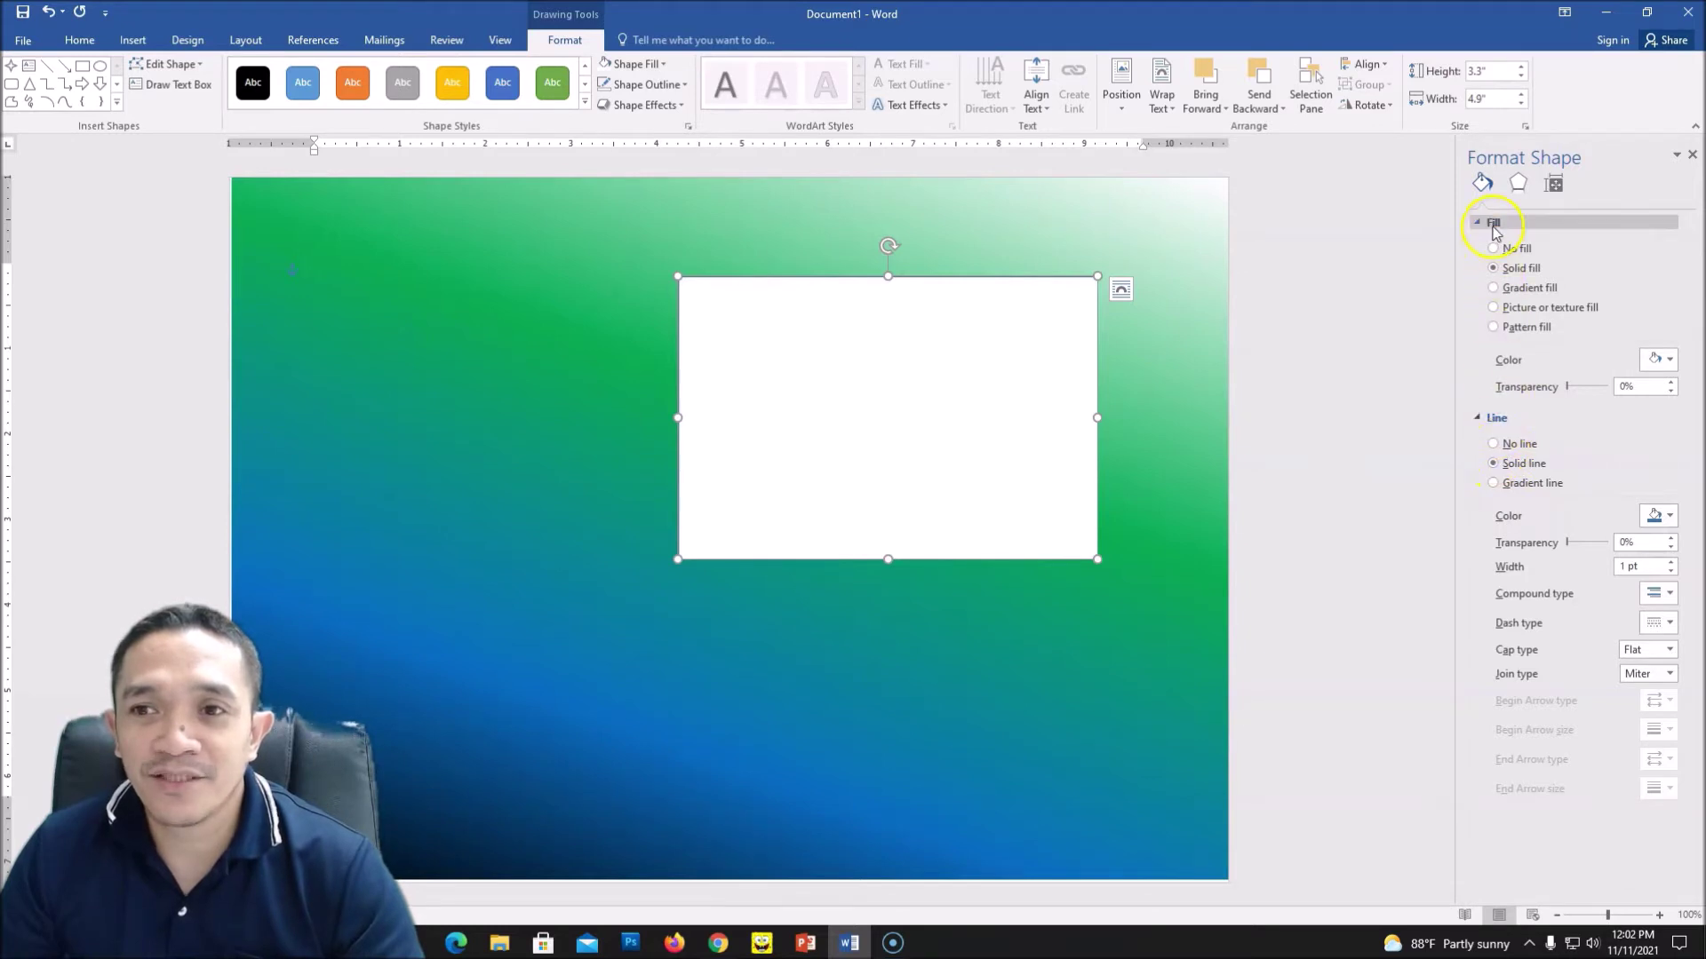
left_click(1493, 444)
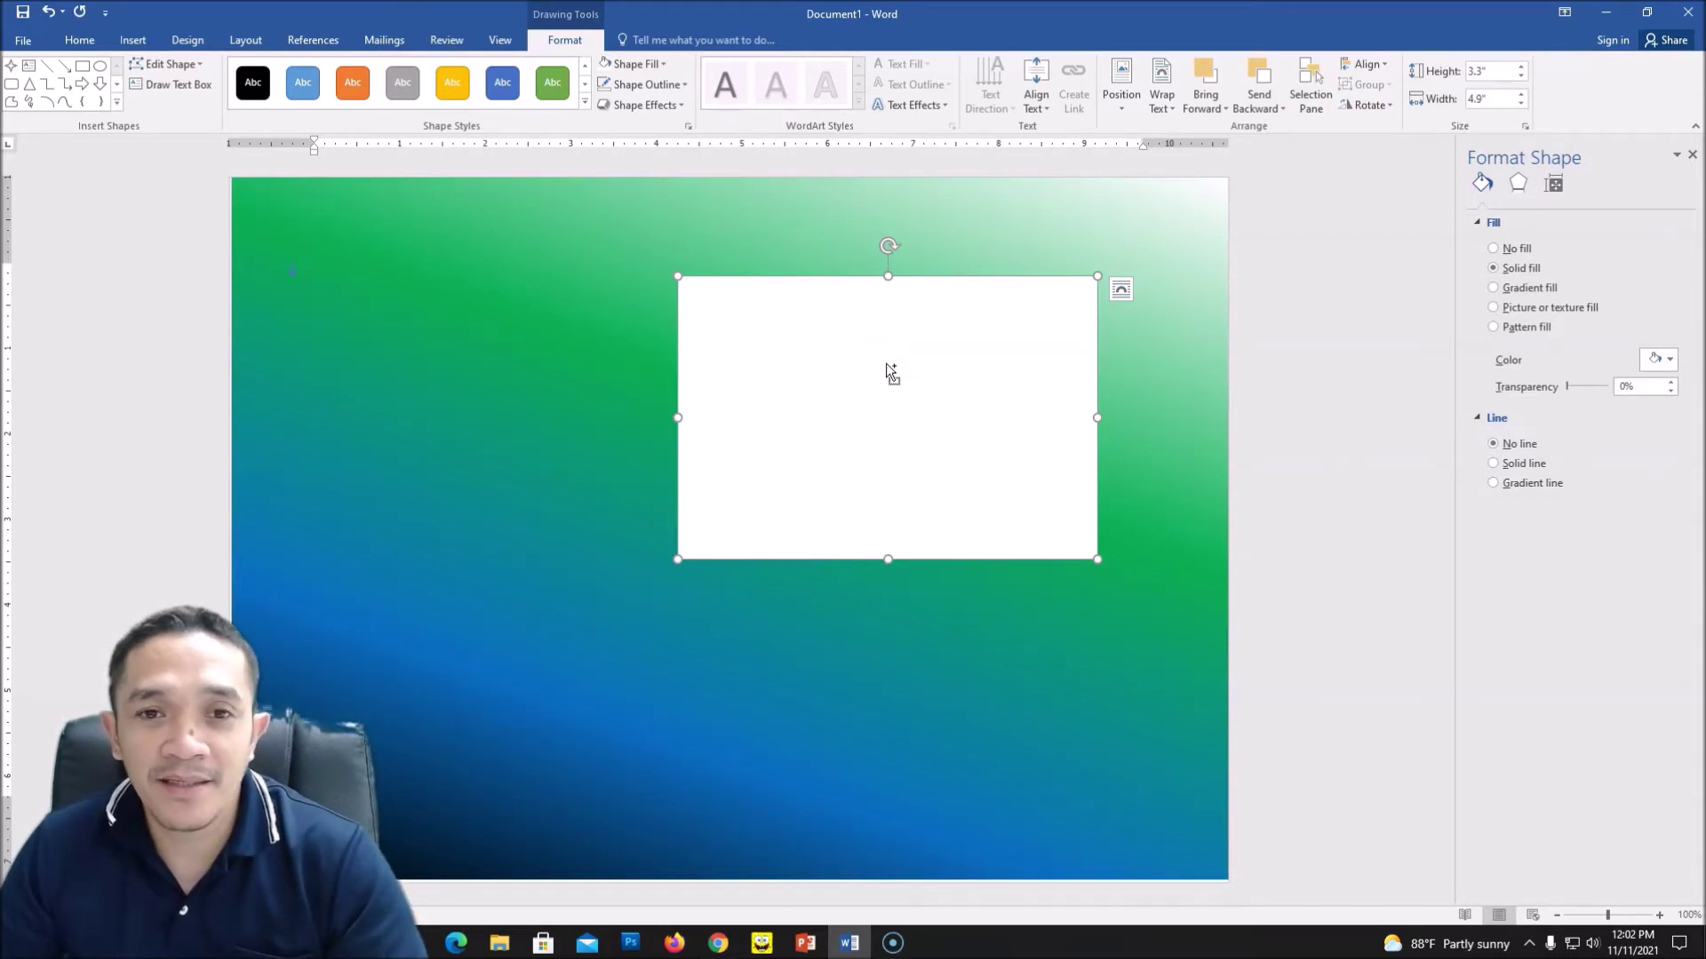
Step: Duplicate the white rectangle and place the copy slightly offset over the original
key("ctrl+d")
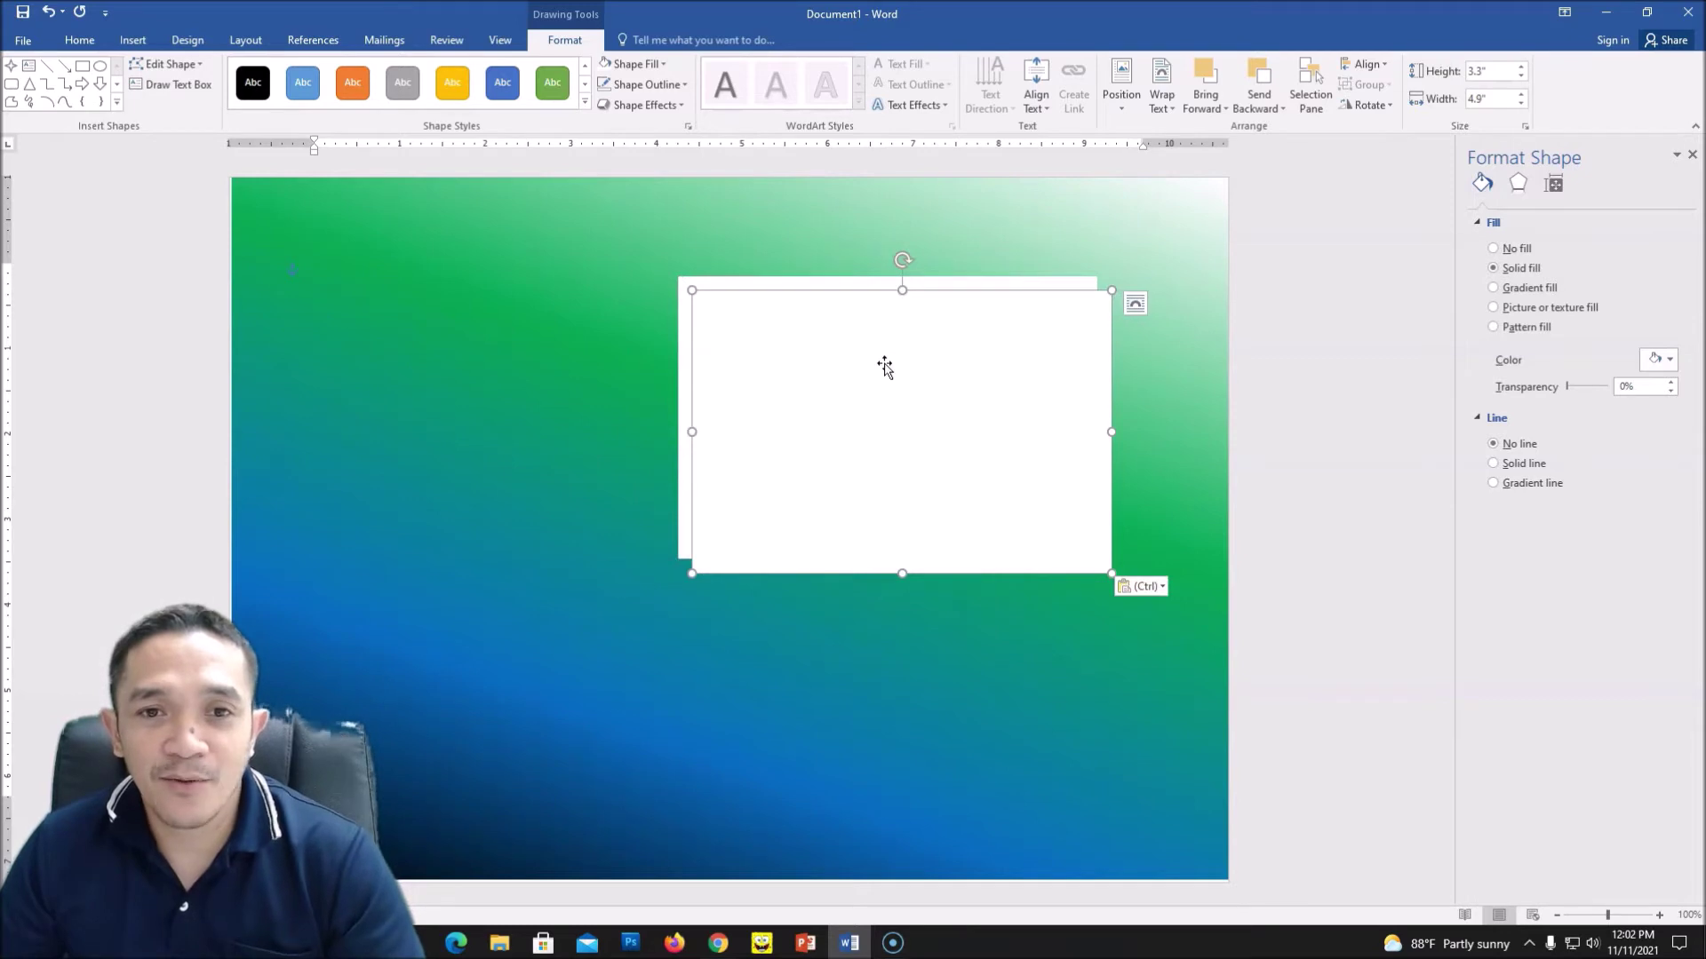
right_click(688, 233)
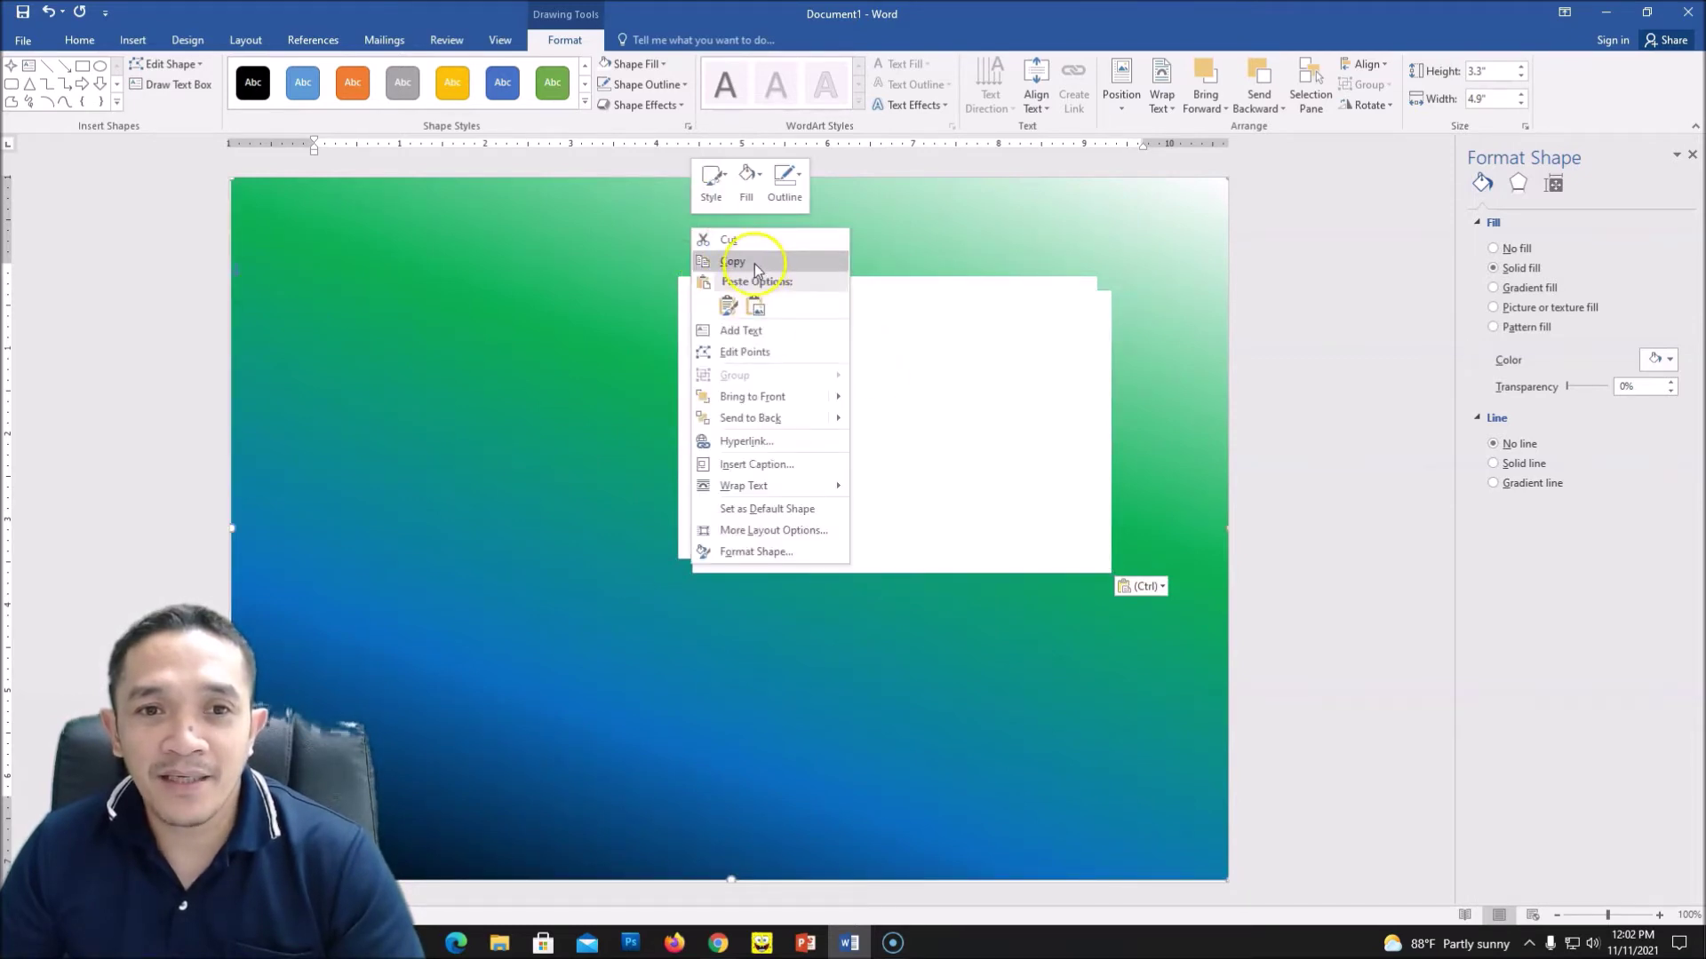
right_click(887, 248)
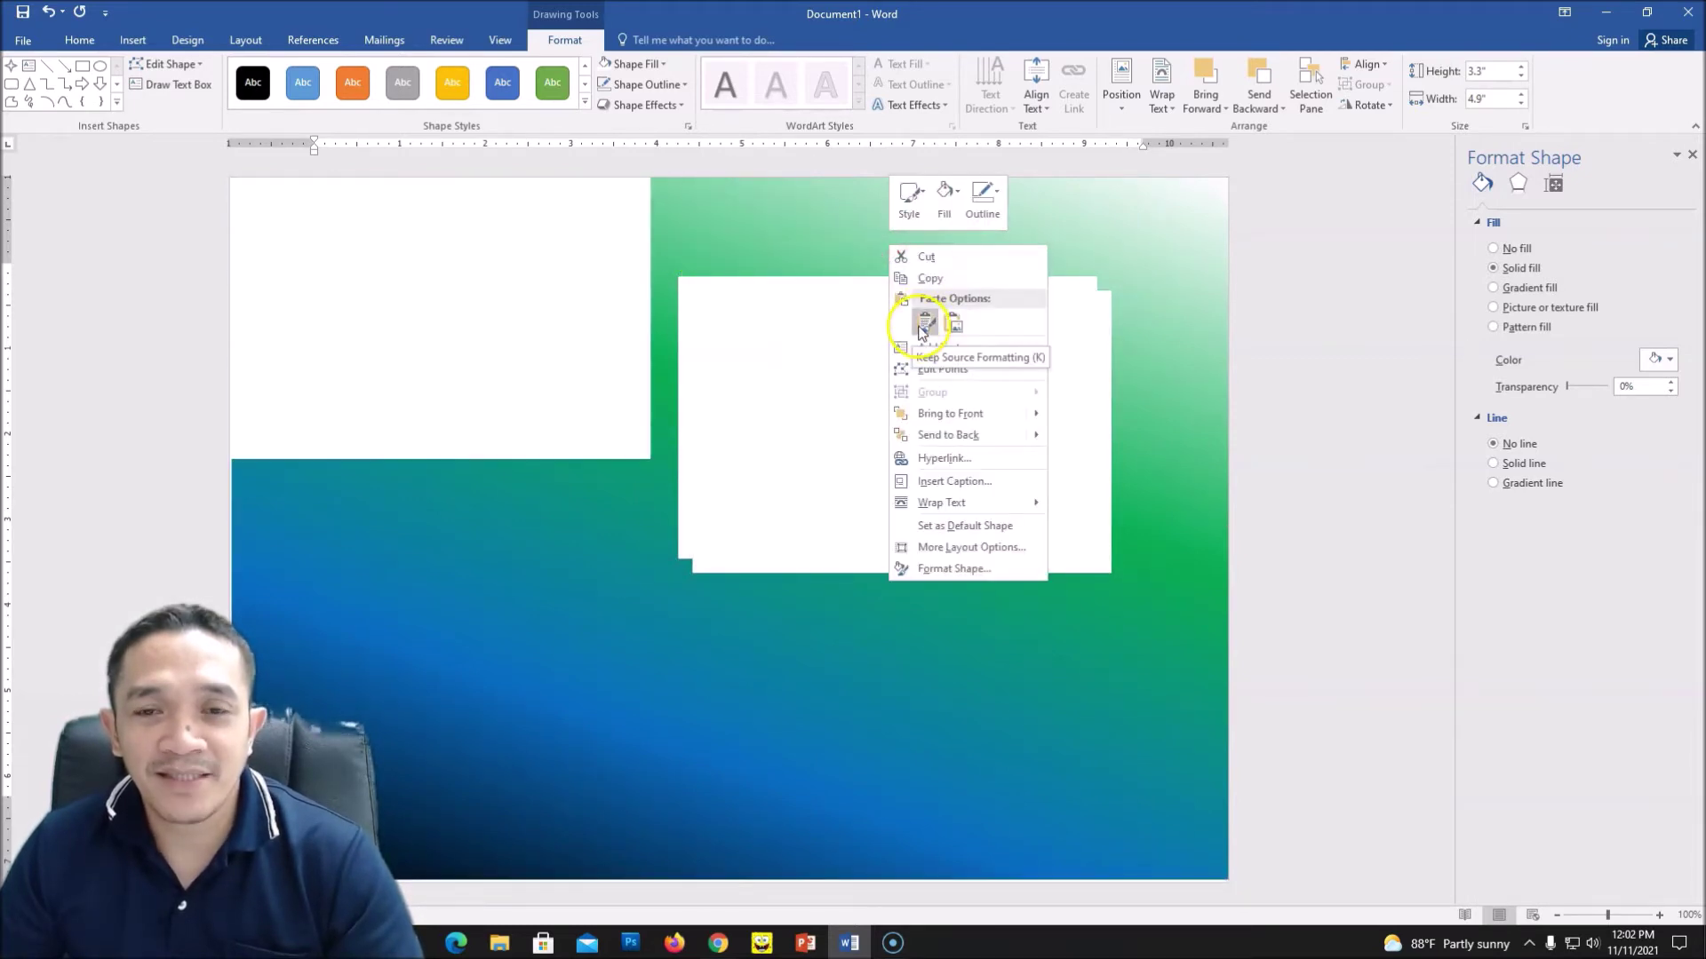
left_click(774, 665)
mouse_move(839, 360)
left_mouse_down()
mouse_move(891, 453)
mouse_move(853, 365)
left_mouse_up()
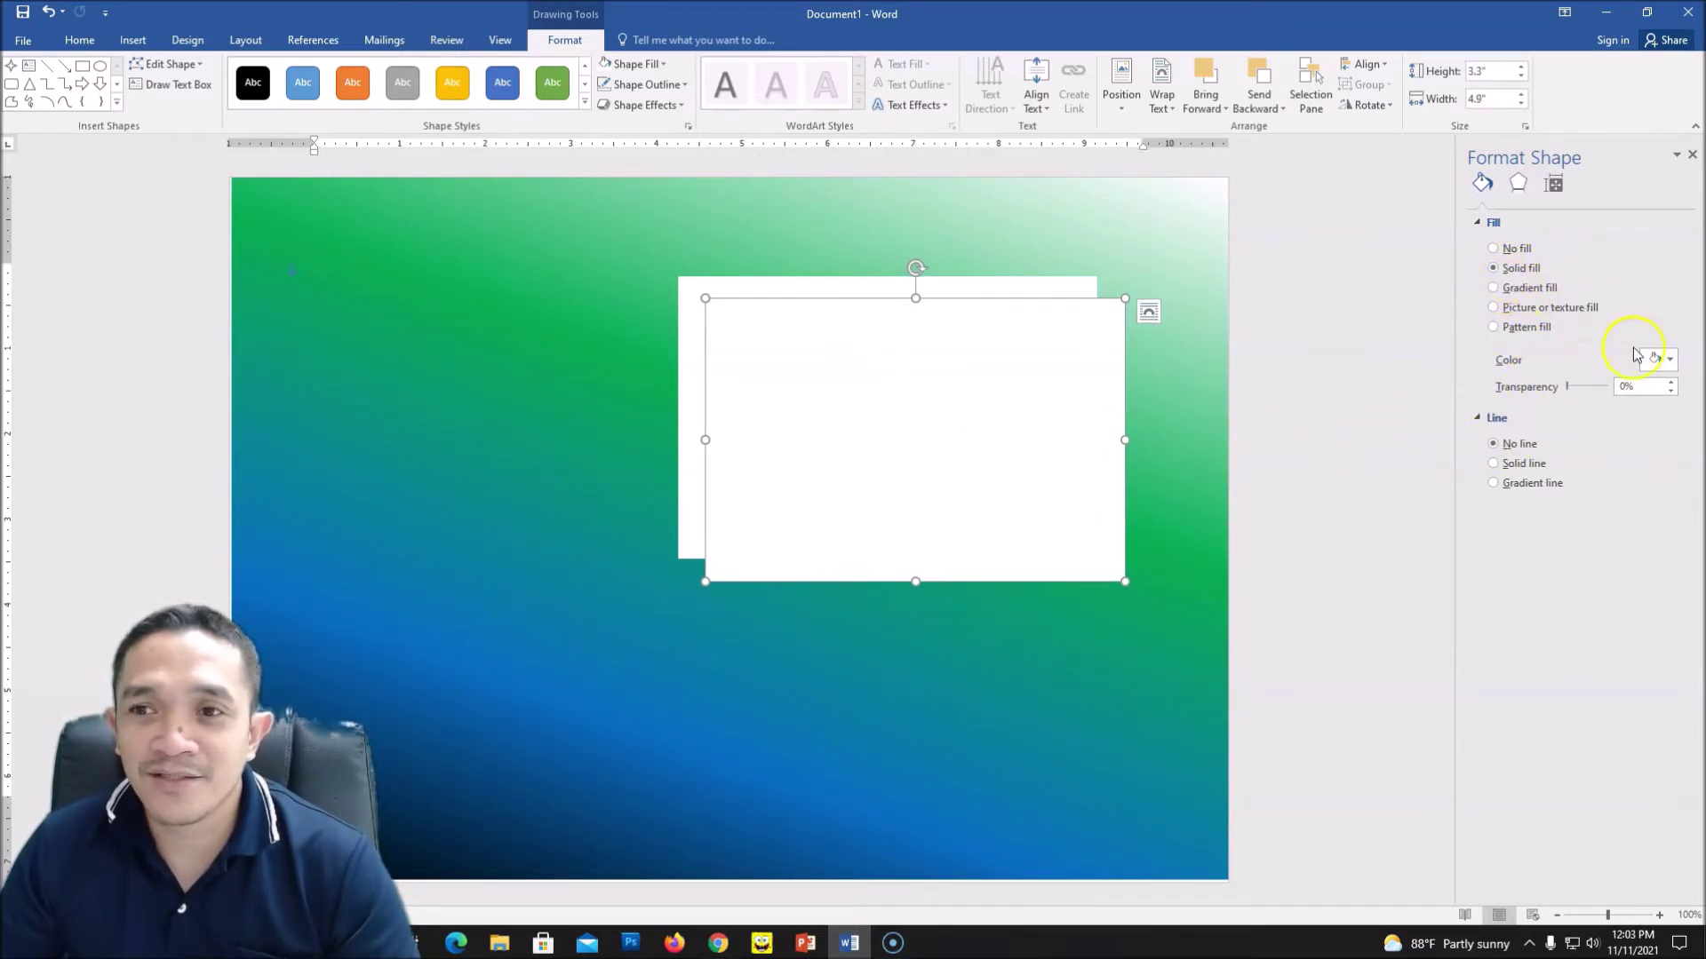
Step: Fill the copied rectangle with standard yellow and shrink it to about 2.99" by 4.48", centered inside the white rectangle
left_click(1670, 361)
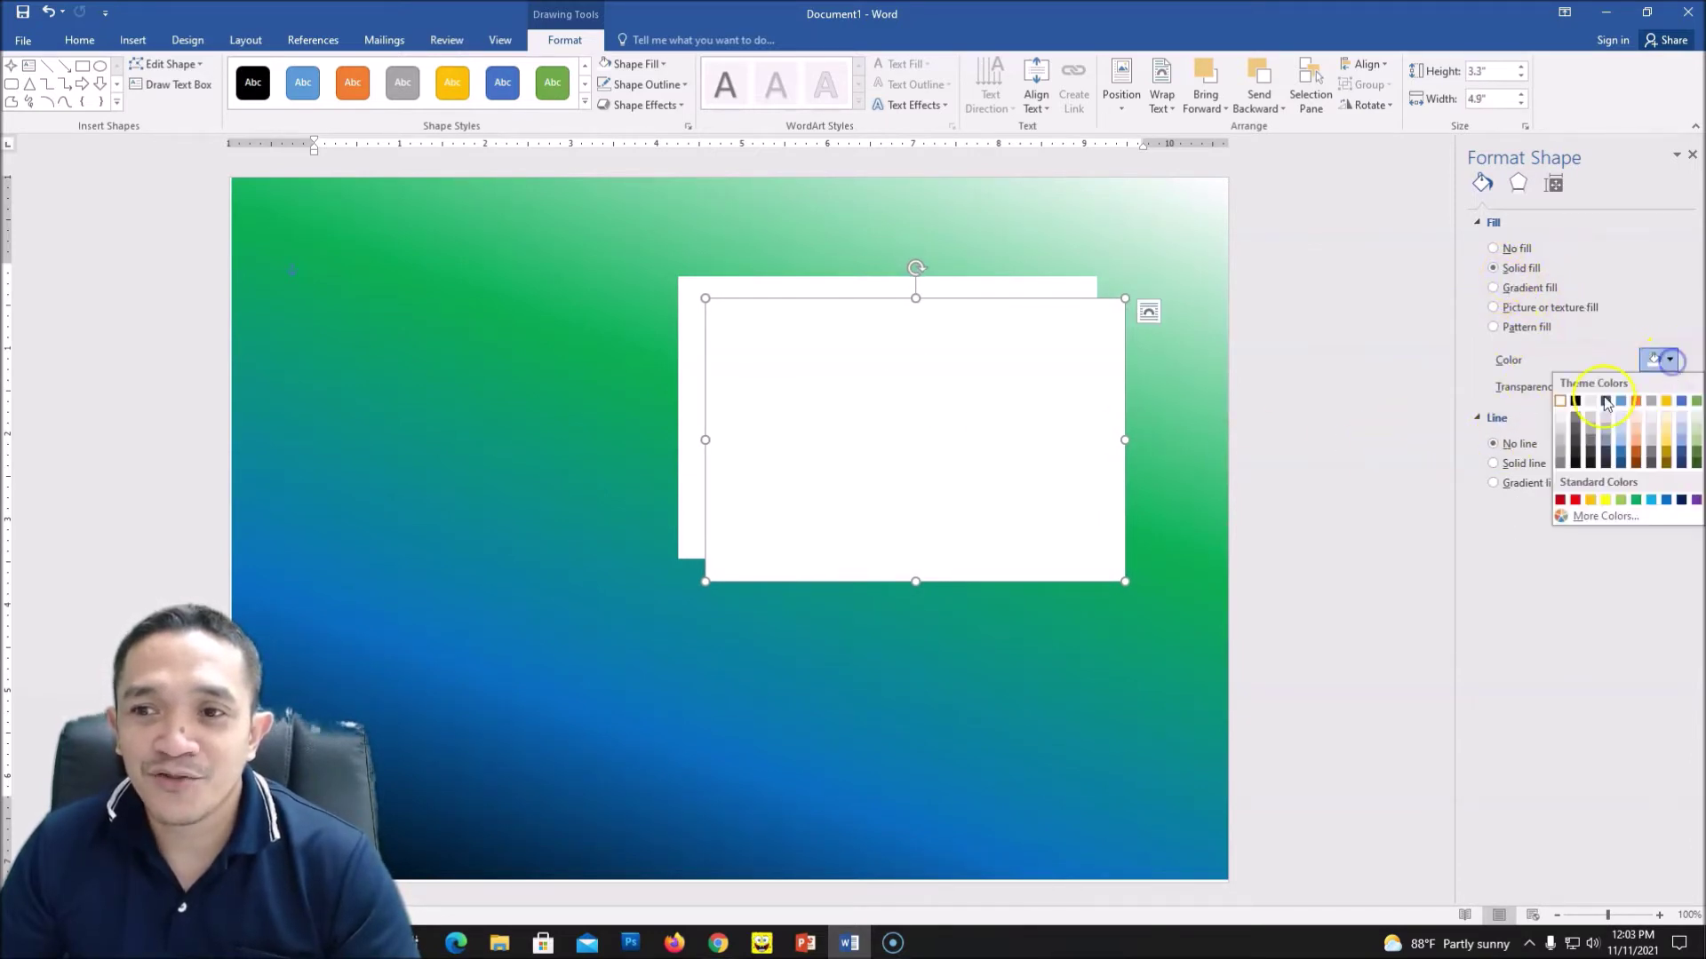
left_click(1604, 500)
left_click_drag(1021, 477, 1009, 465)
left_click_drag(1117, 575, 1078, 546)
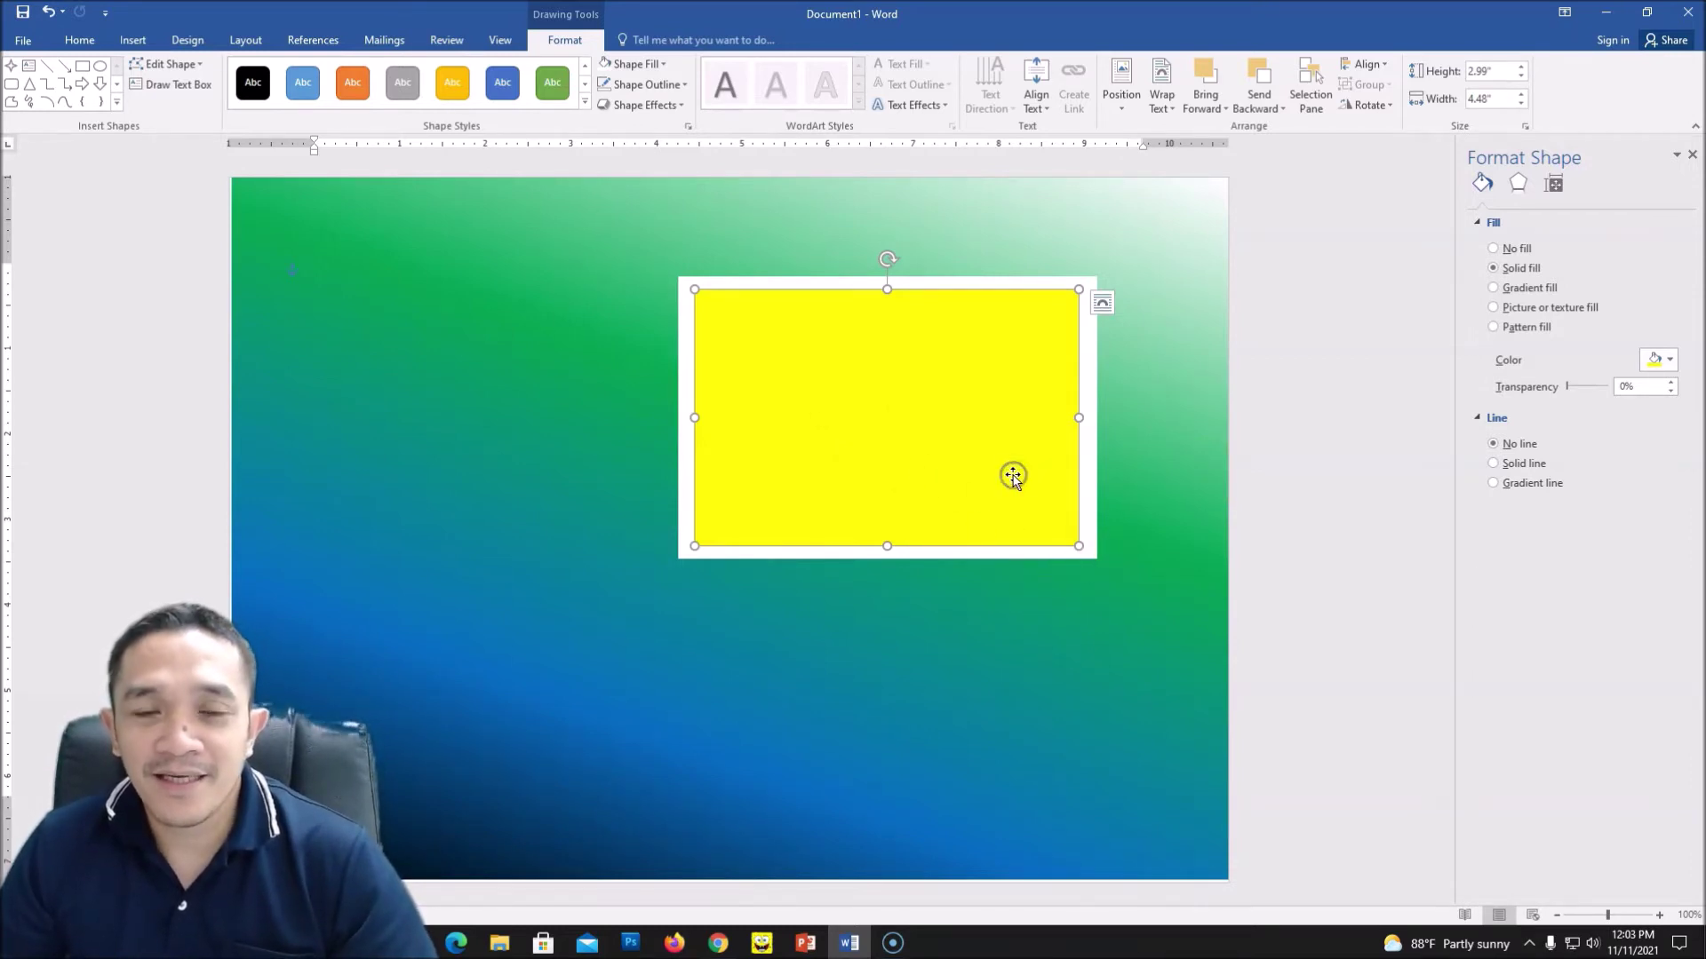
Step: Group the yellow rectangle with the white rectangle behind it into one frame
left_click(1092, 507, "shift")
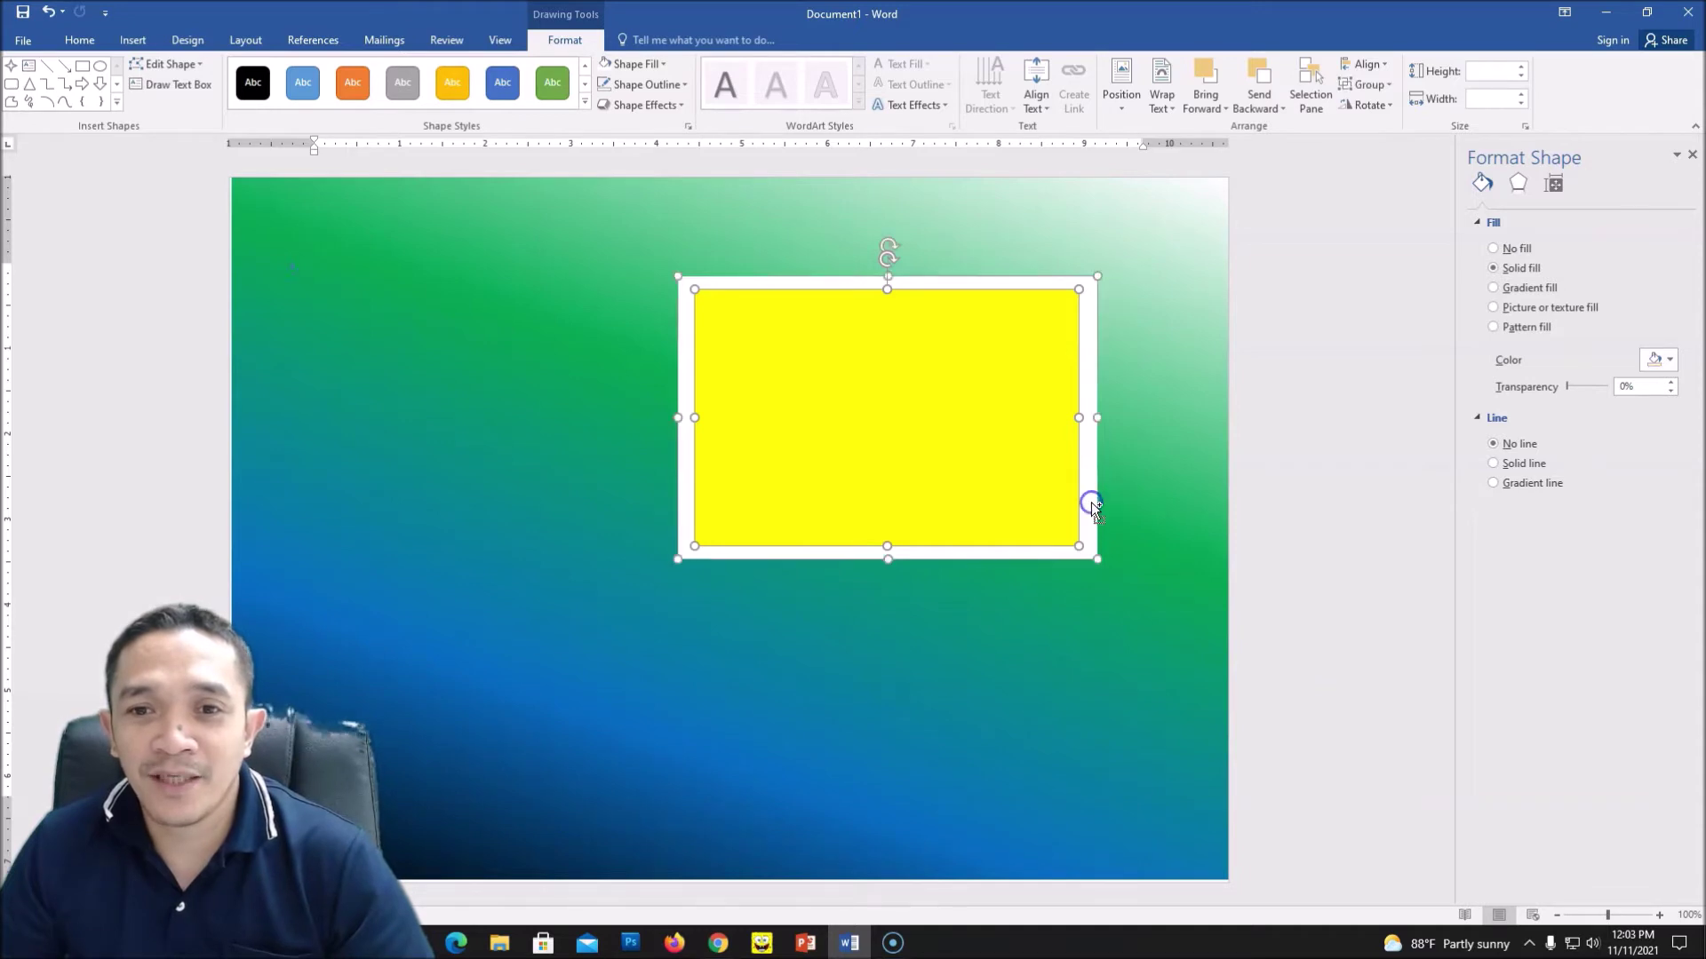
right_click(1018, 348)
mouse_move(1075, 469)
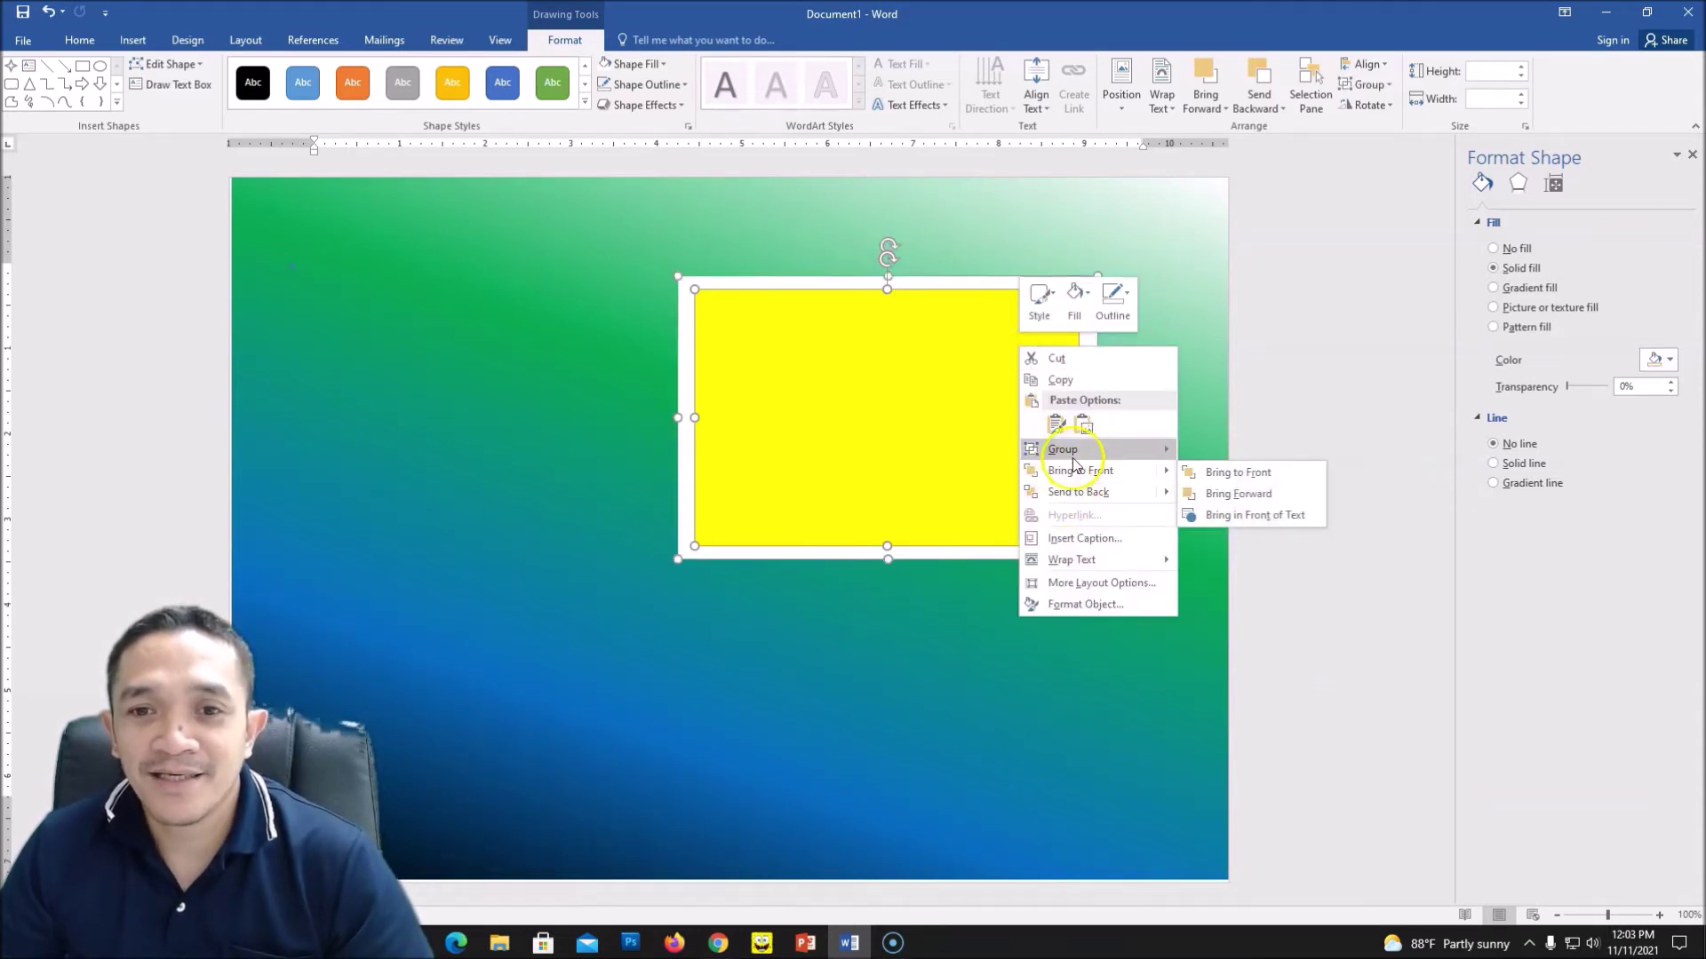
left_click(1206, 451)
Step: Move the grouped frame around the upper part of the page and leave it slightly right of center
left_click_drag(1018, 378, 939, 406)
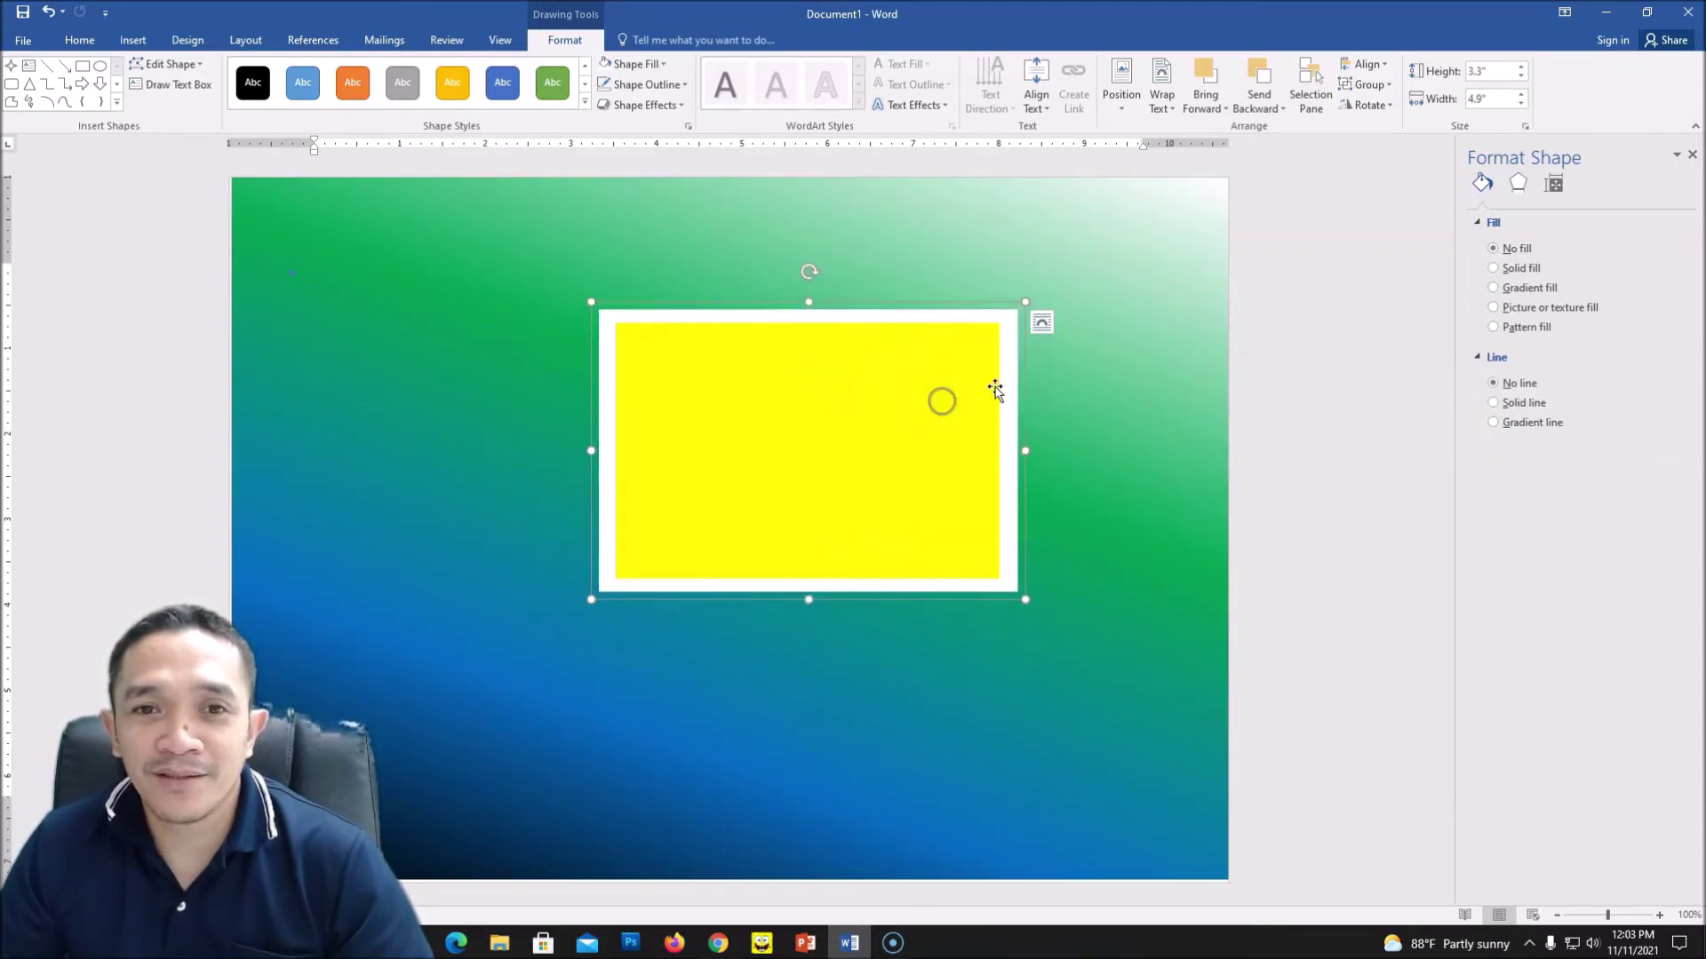
left_click(855, 408)
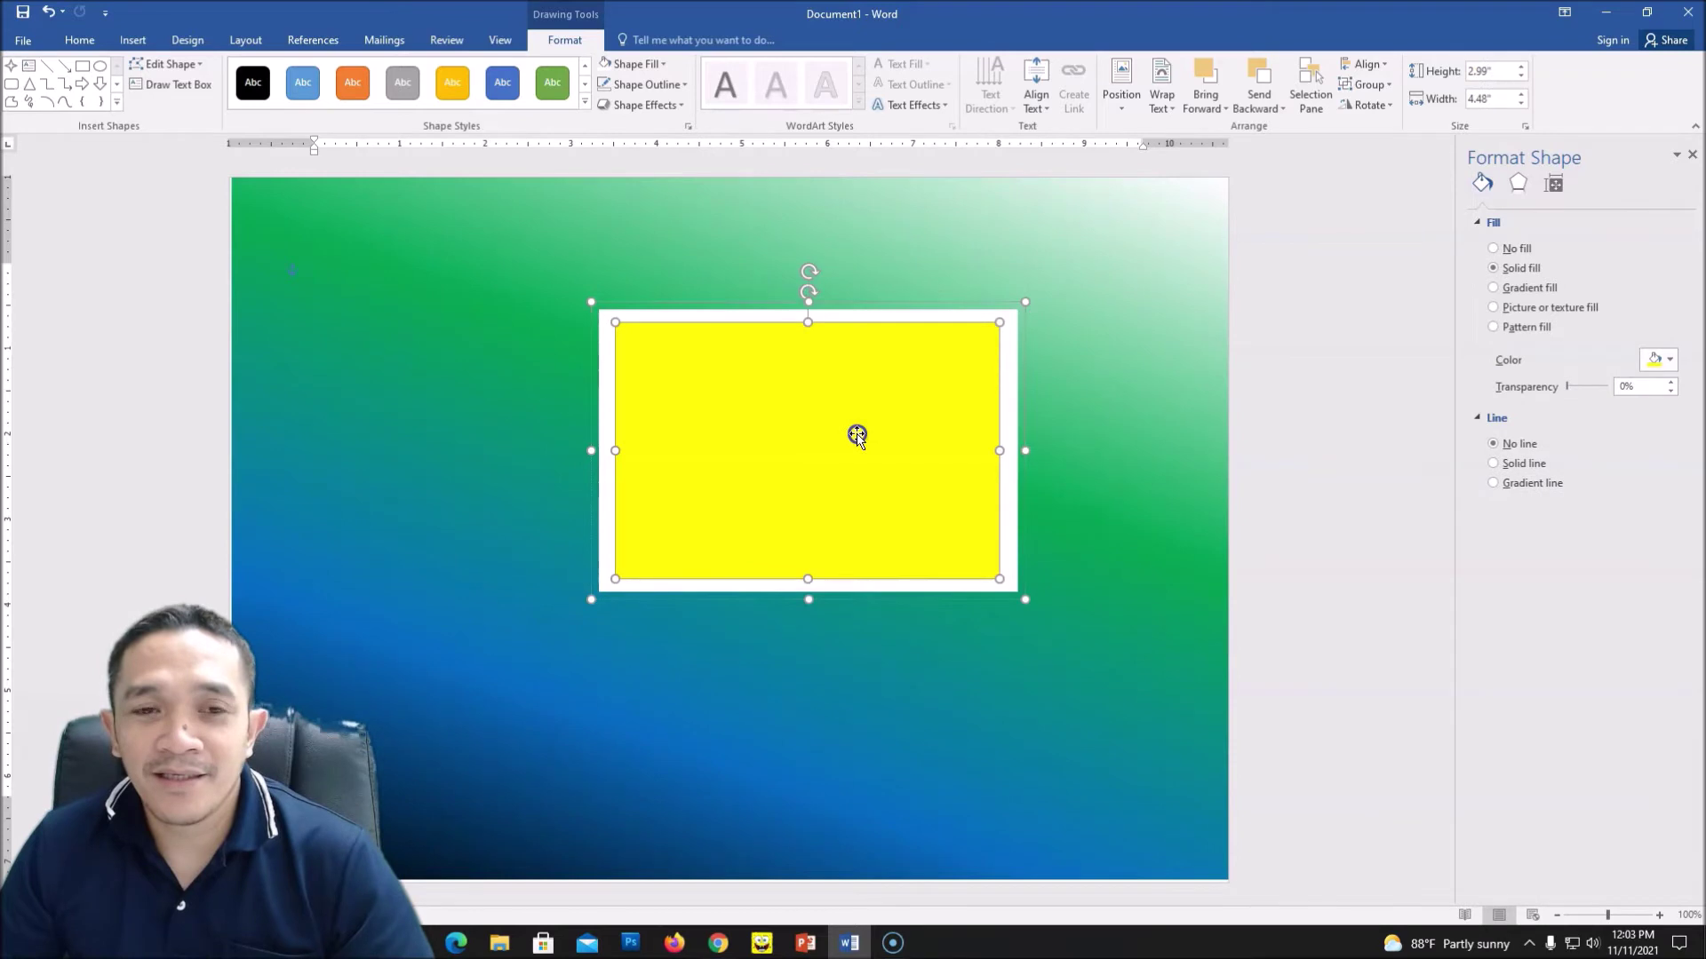
left_click_drag(1021, 348, 1100, 311)
left_click_drag(894, 375, 861, 390)
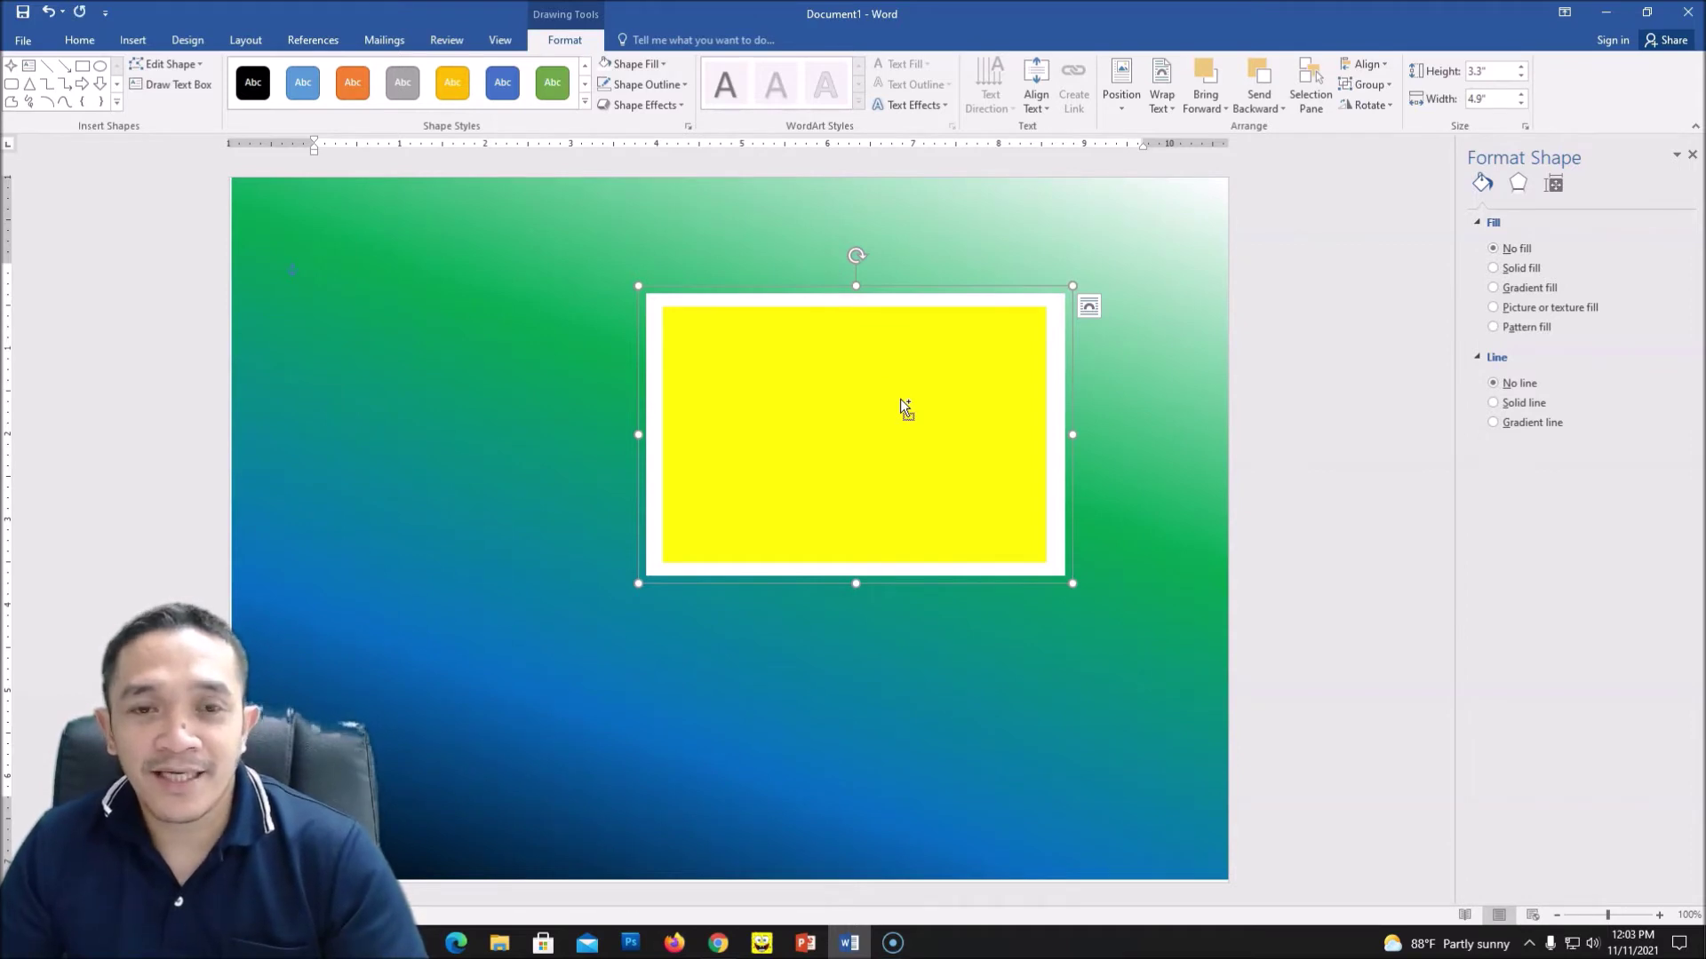
Step: Duplicate the grouped frame twice, placing one copy to its left and the other below it toward the lower right
left_click_drag(900, 402, 609, 387)
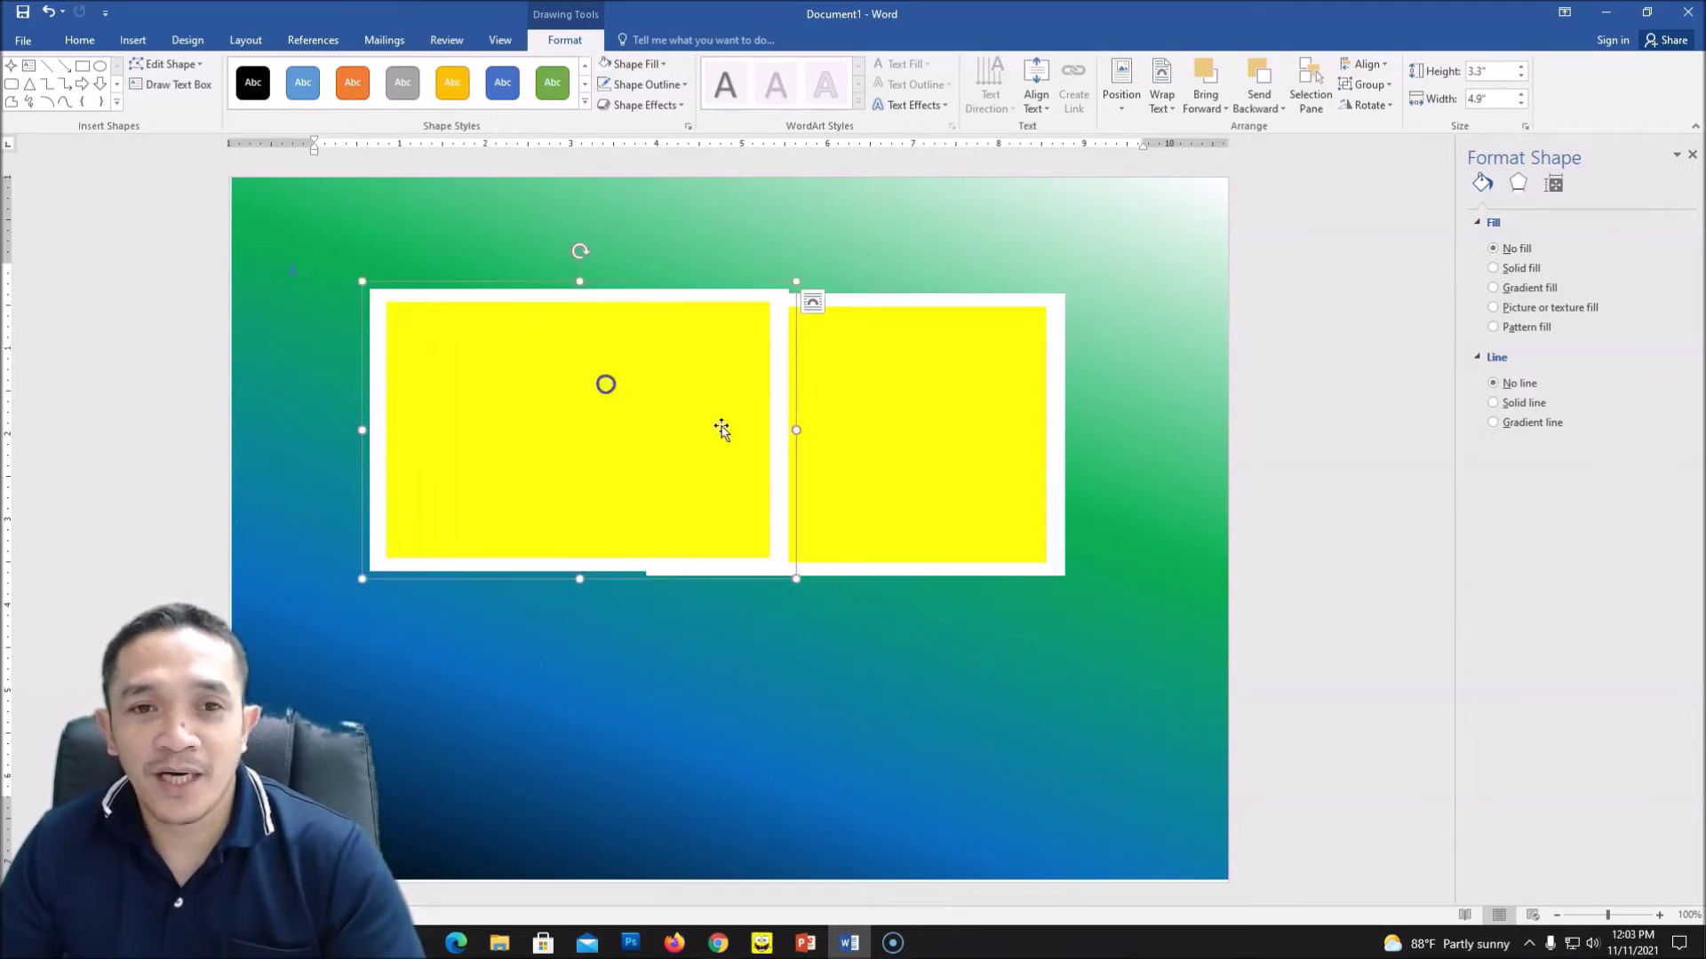
right_click(928, 468)
left_click(968, 549)
left_click_drag(889, 461, 920, 626)
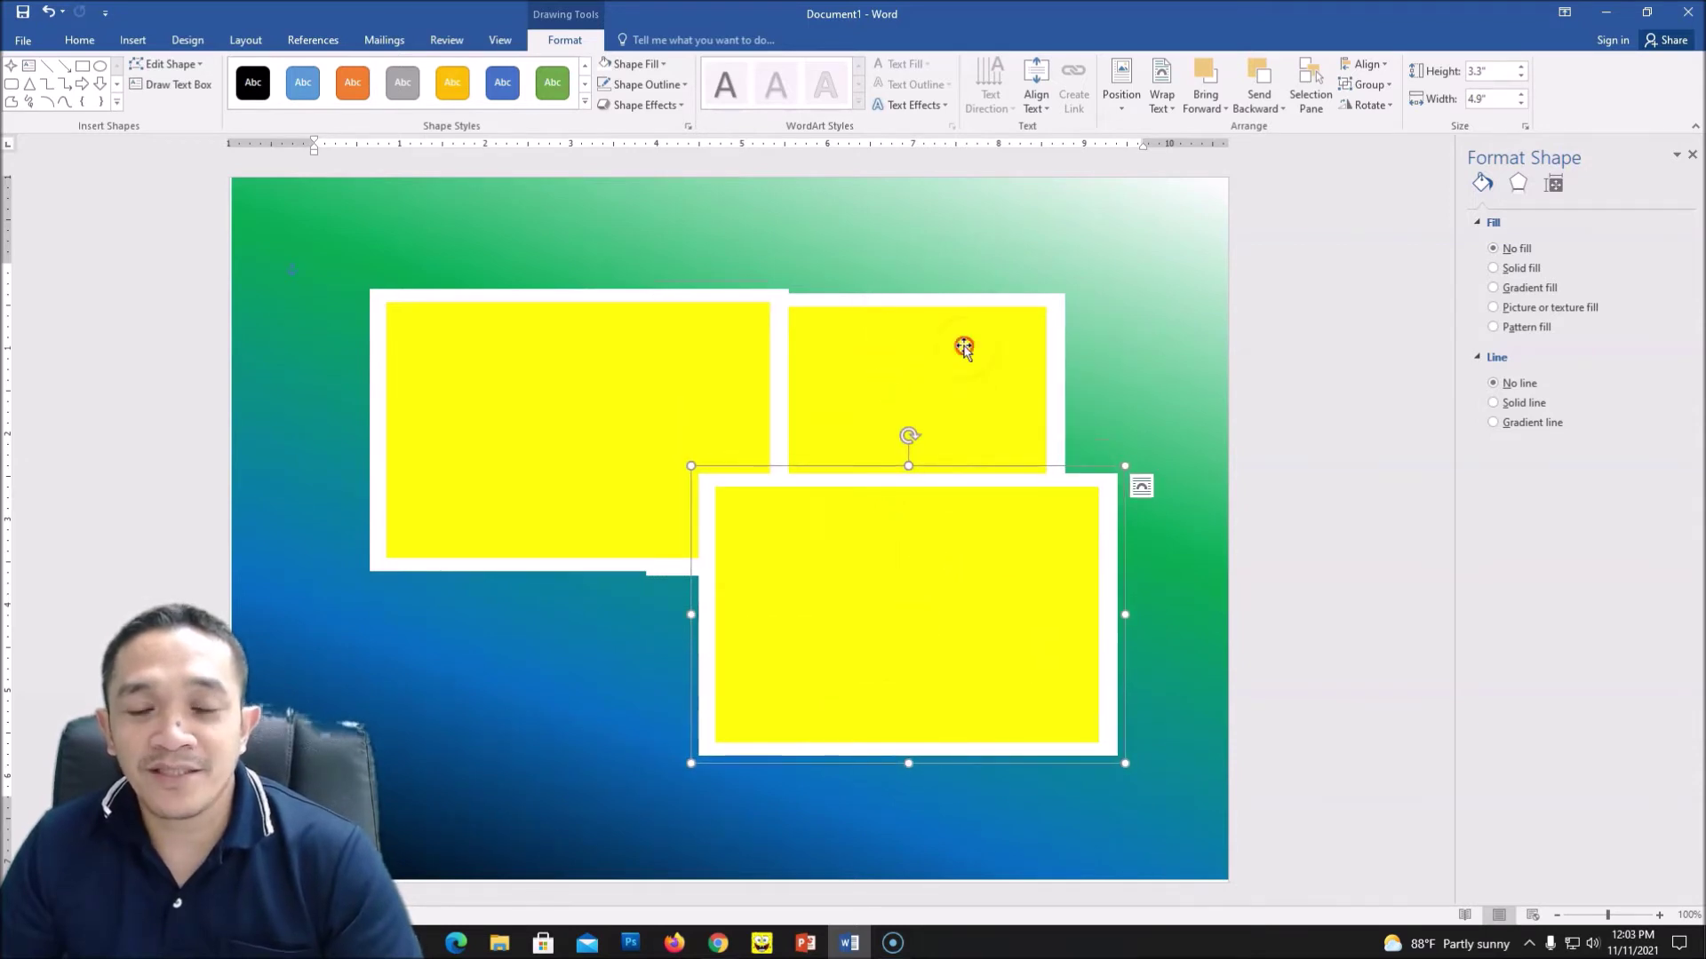
Step: Paste another copy of the frame with source formatting kept and place it at the lower center of the page
right_click(964, 349)
left_click(1028, 427)
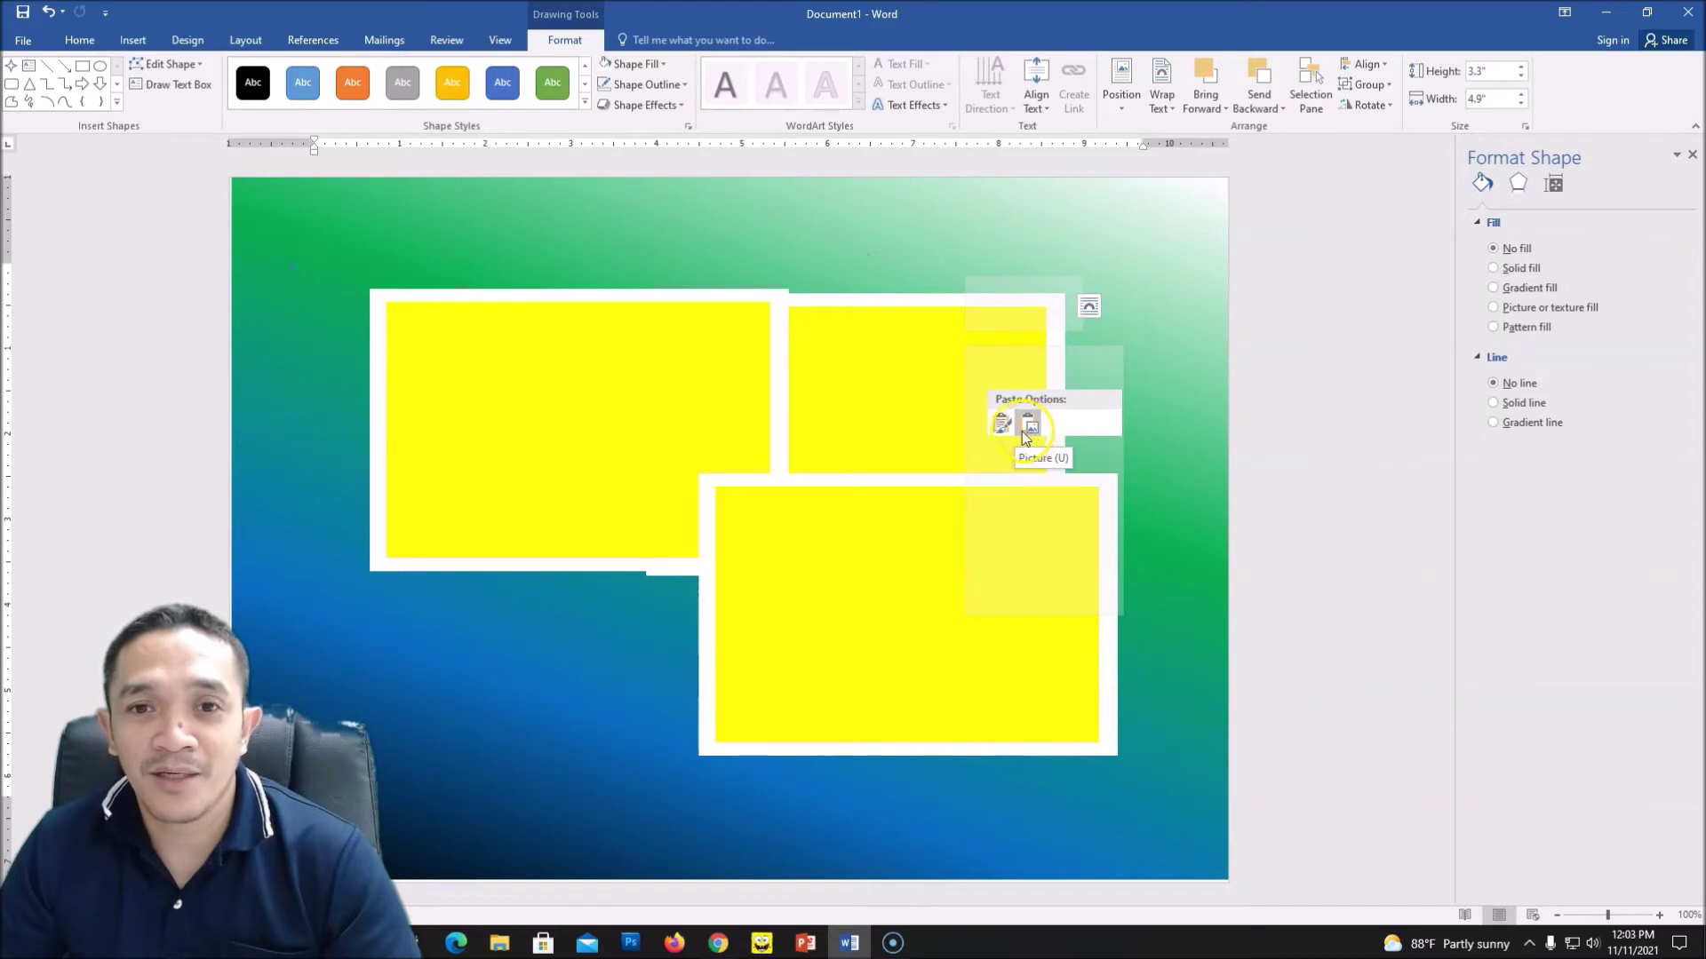
left_click(1002, 425)
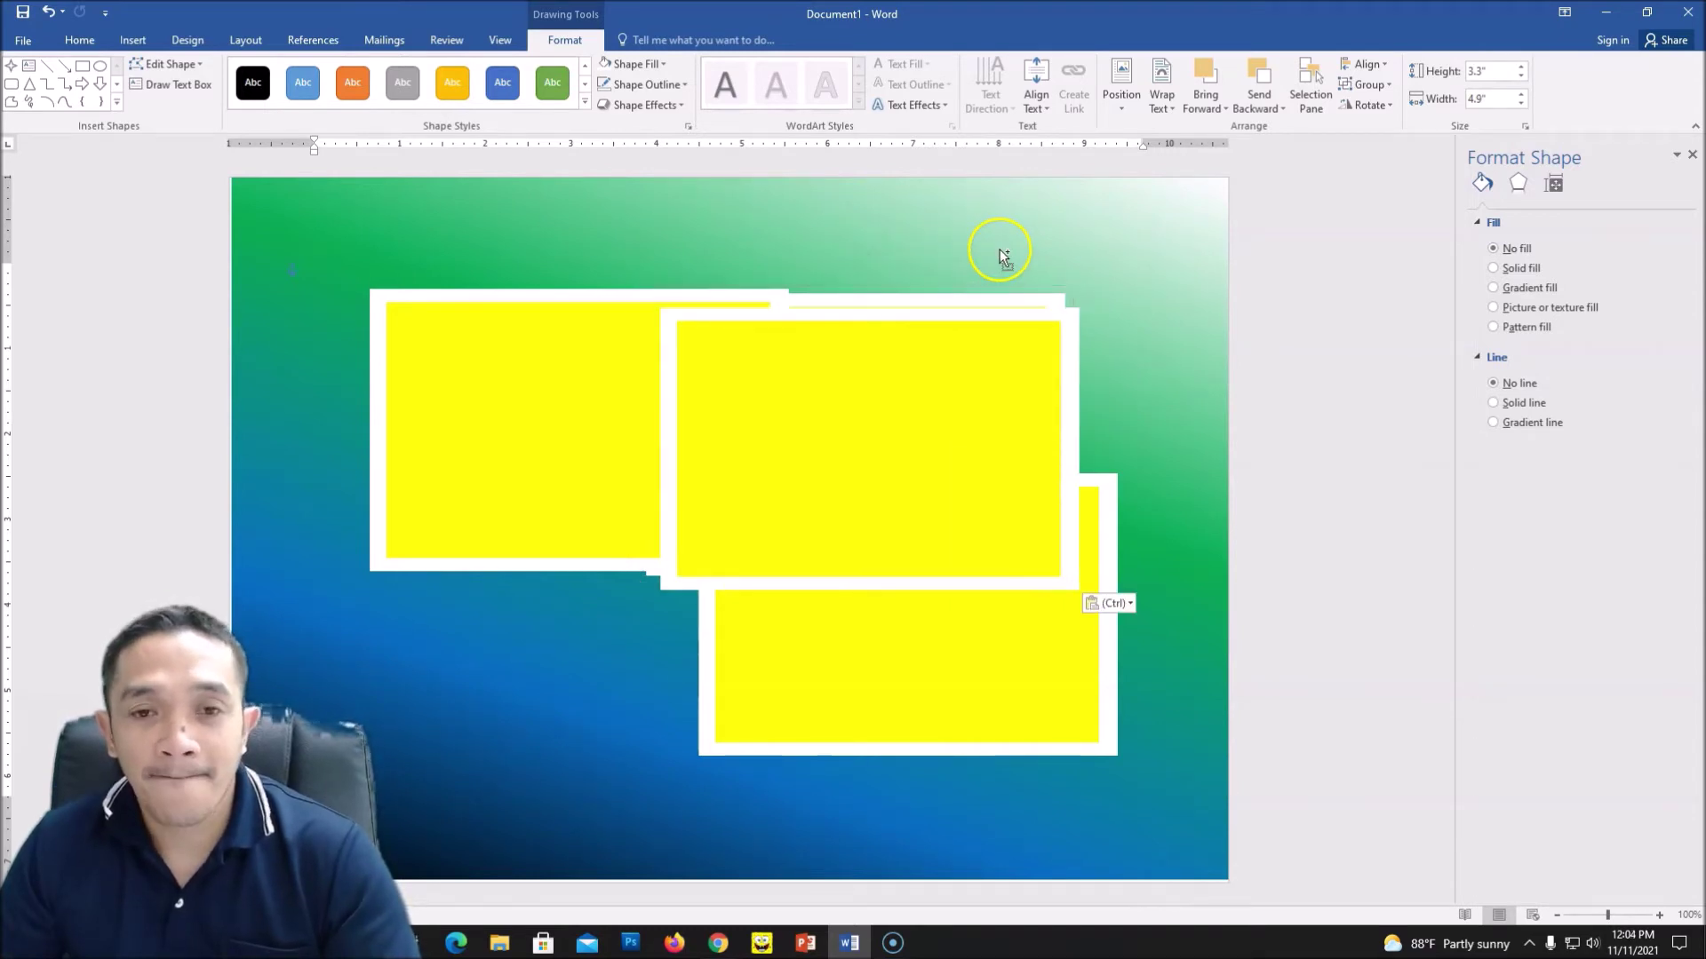
left_click_drag(963, 412, 813, 596)
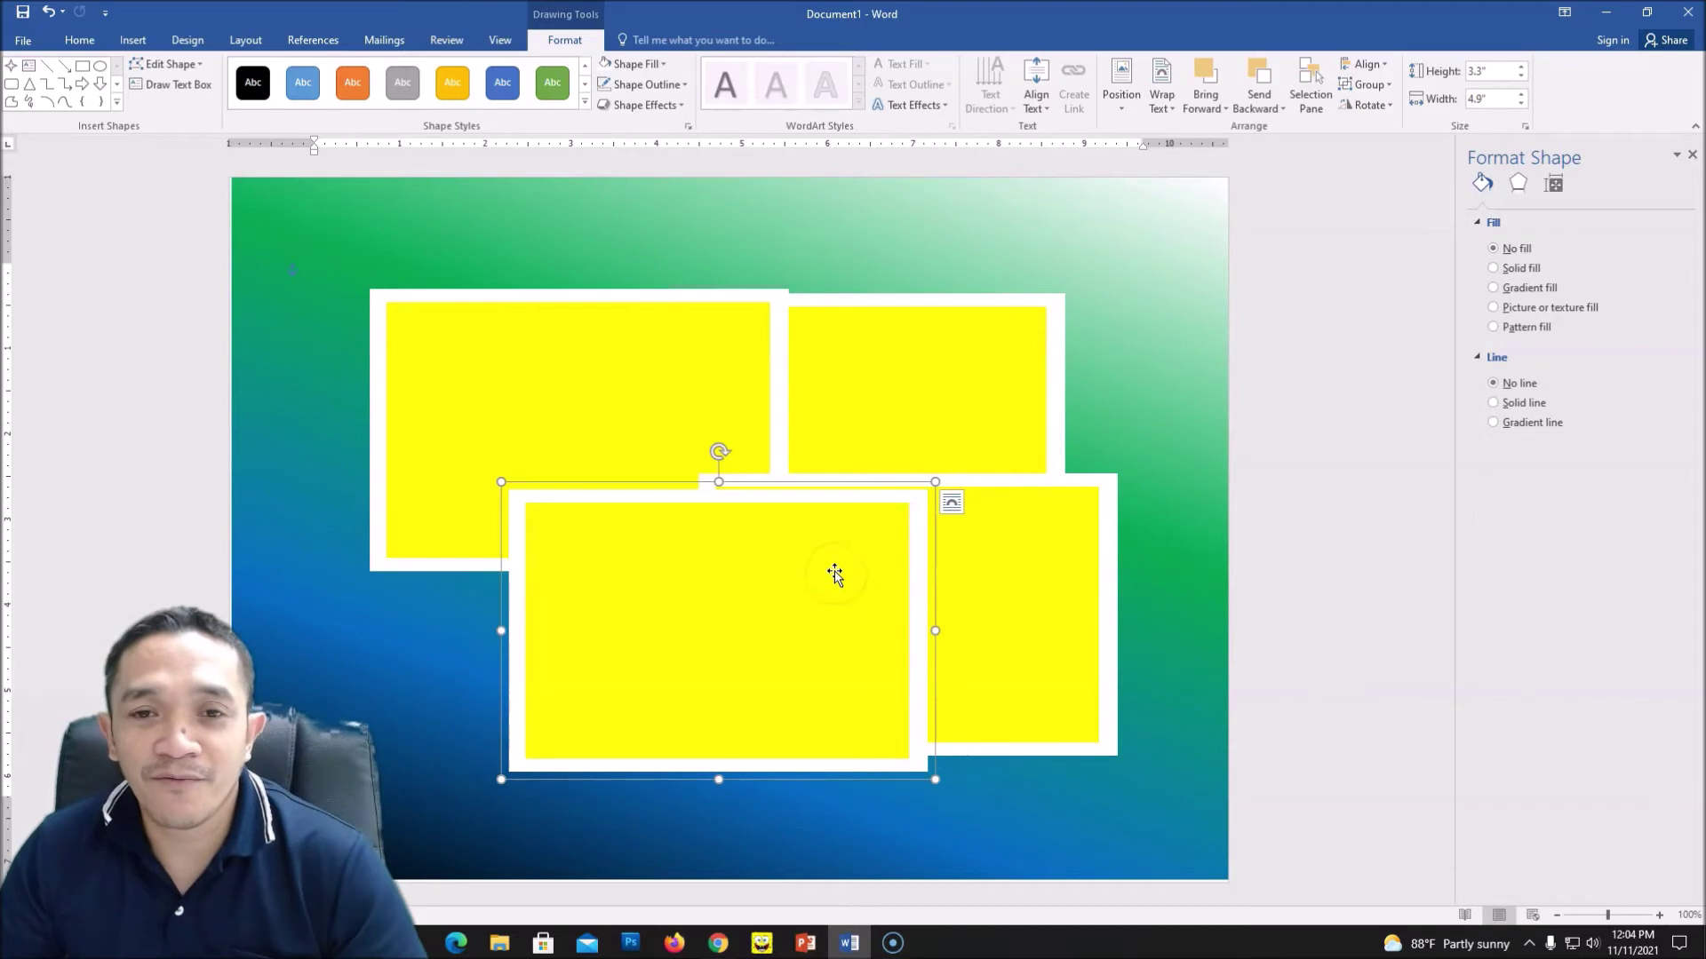
Step: Move the original frame to the page's upper-right corner, tilted counterclockwise and running past the page edges
left_click_drag(906, 393, 1058, 328)
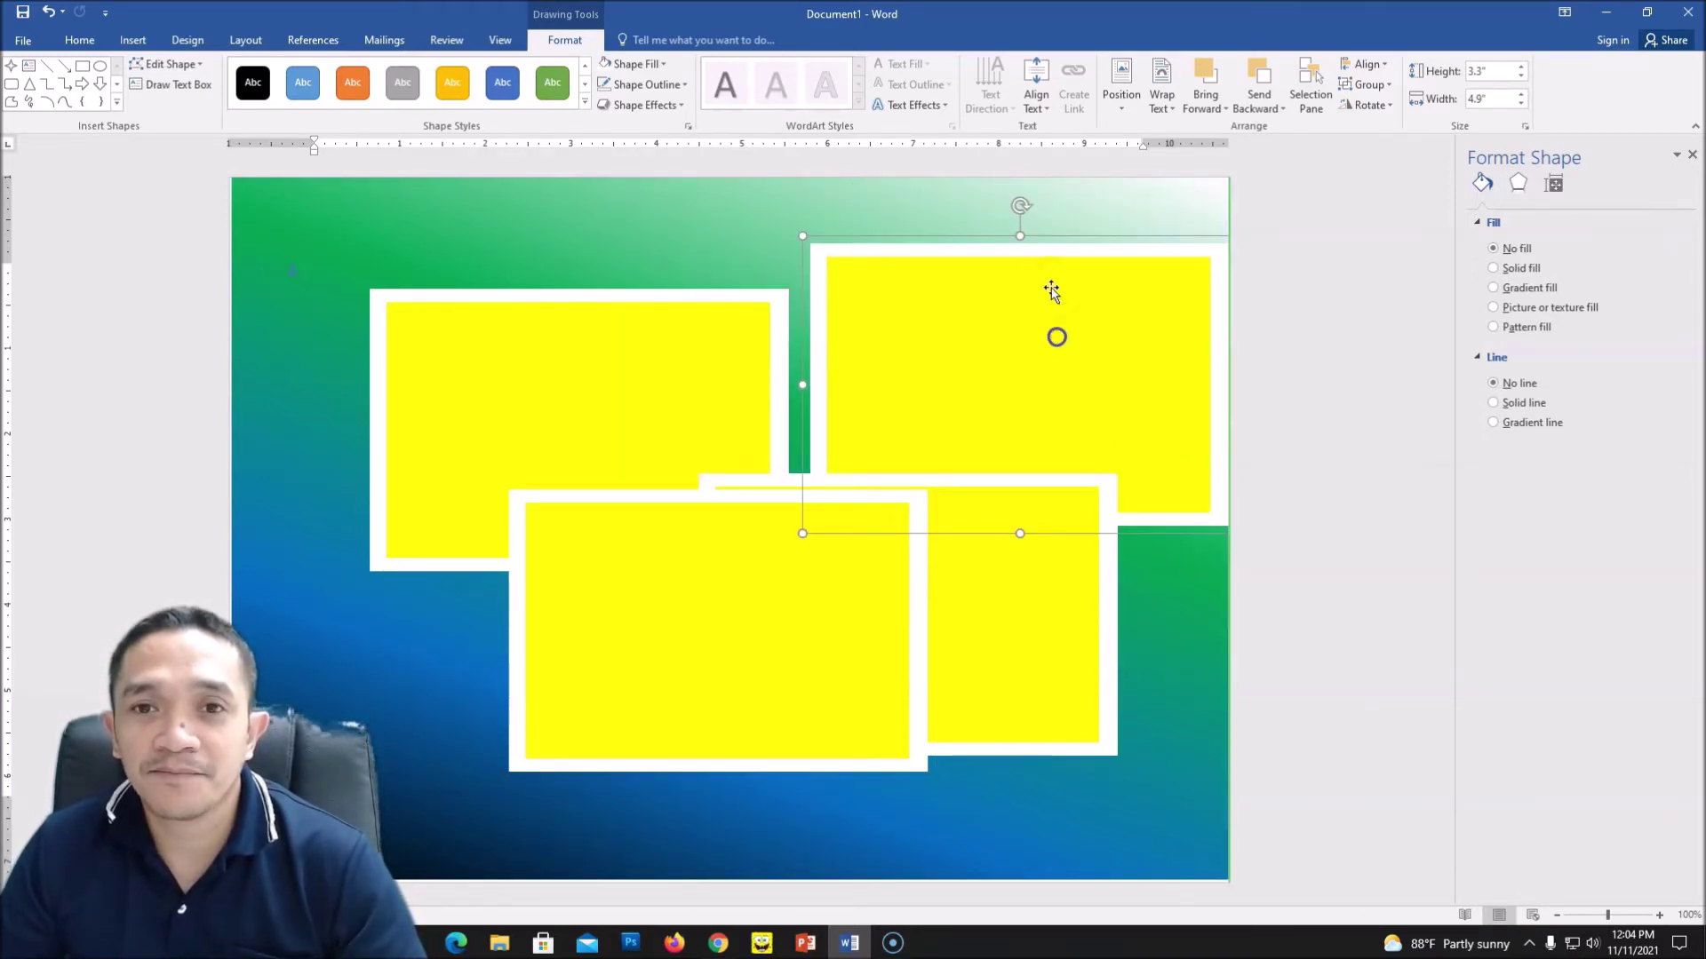
left_click_drag(1021, 207, 986, 216)
left_click_drag(1024, 323, 1056, 263)
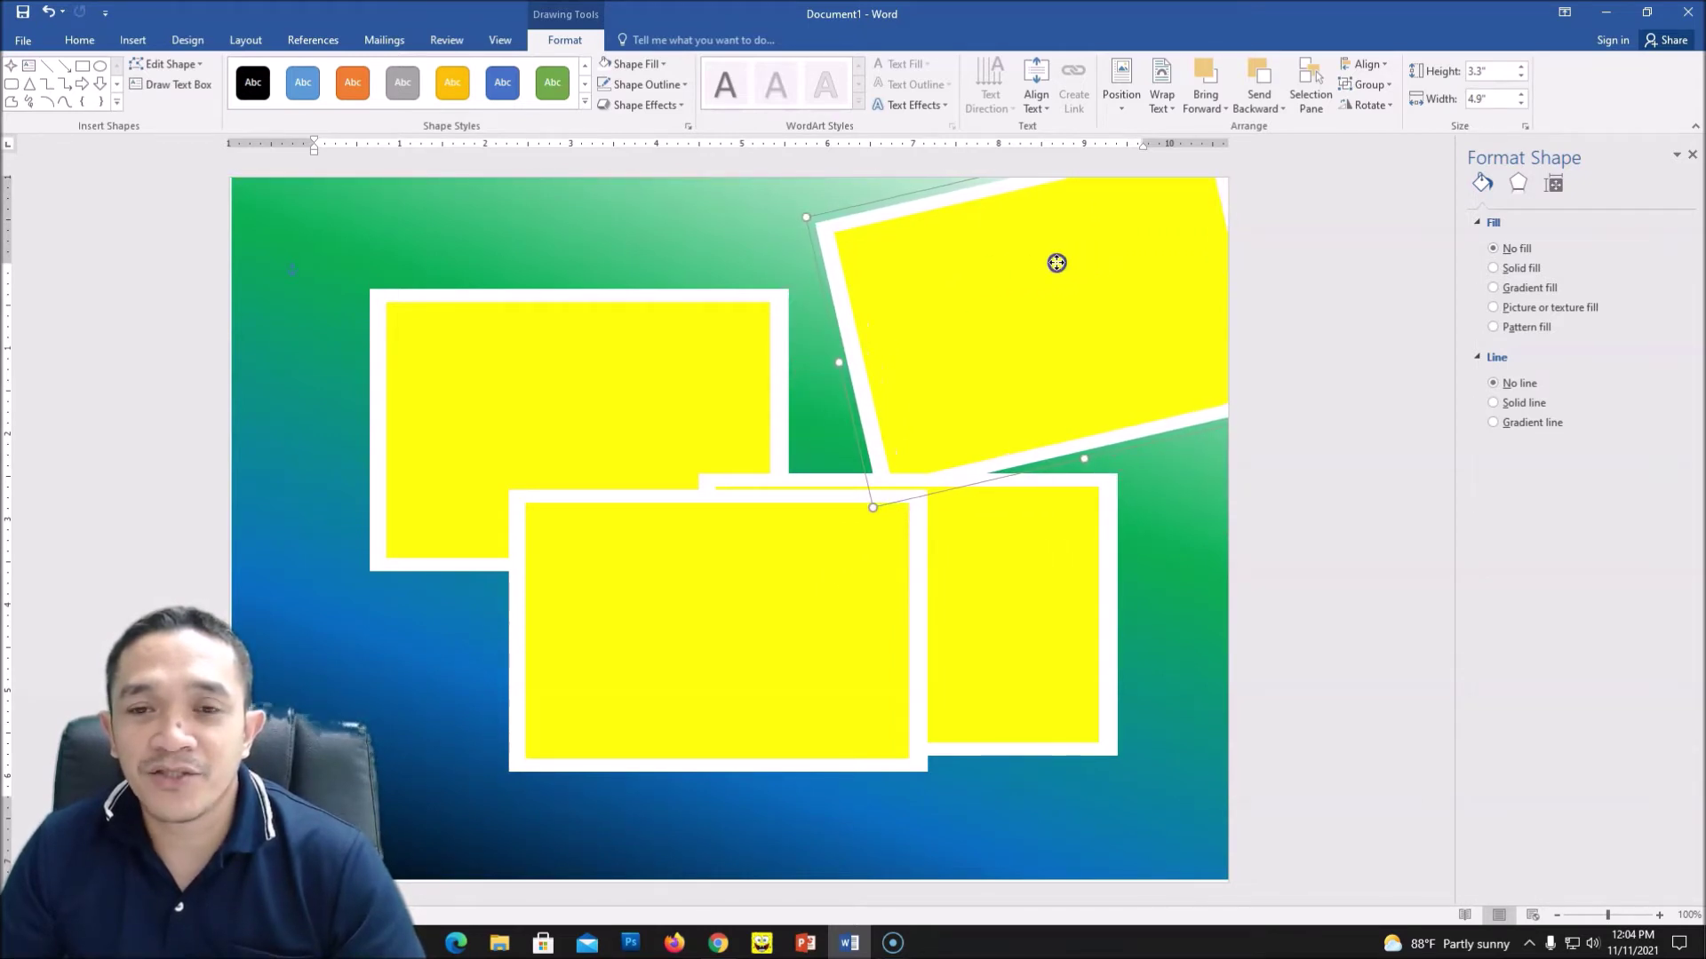
Step: Arrange the other frames at the middle of the right edge, on the left, and tilted clockwise in the lower-right corner
left_click_drag(661, 382, 1119, 499)
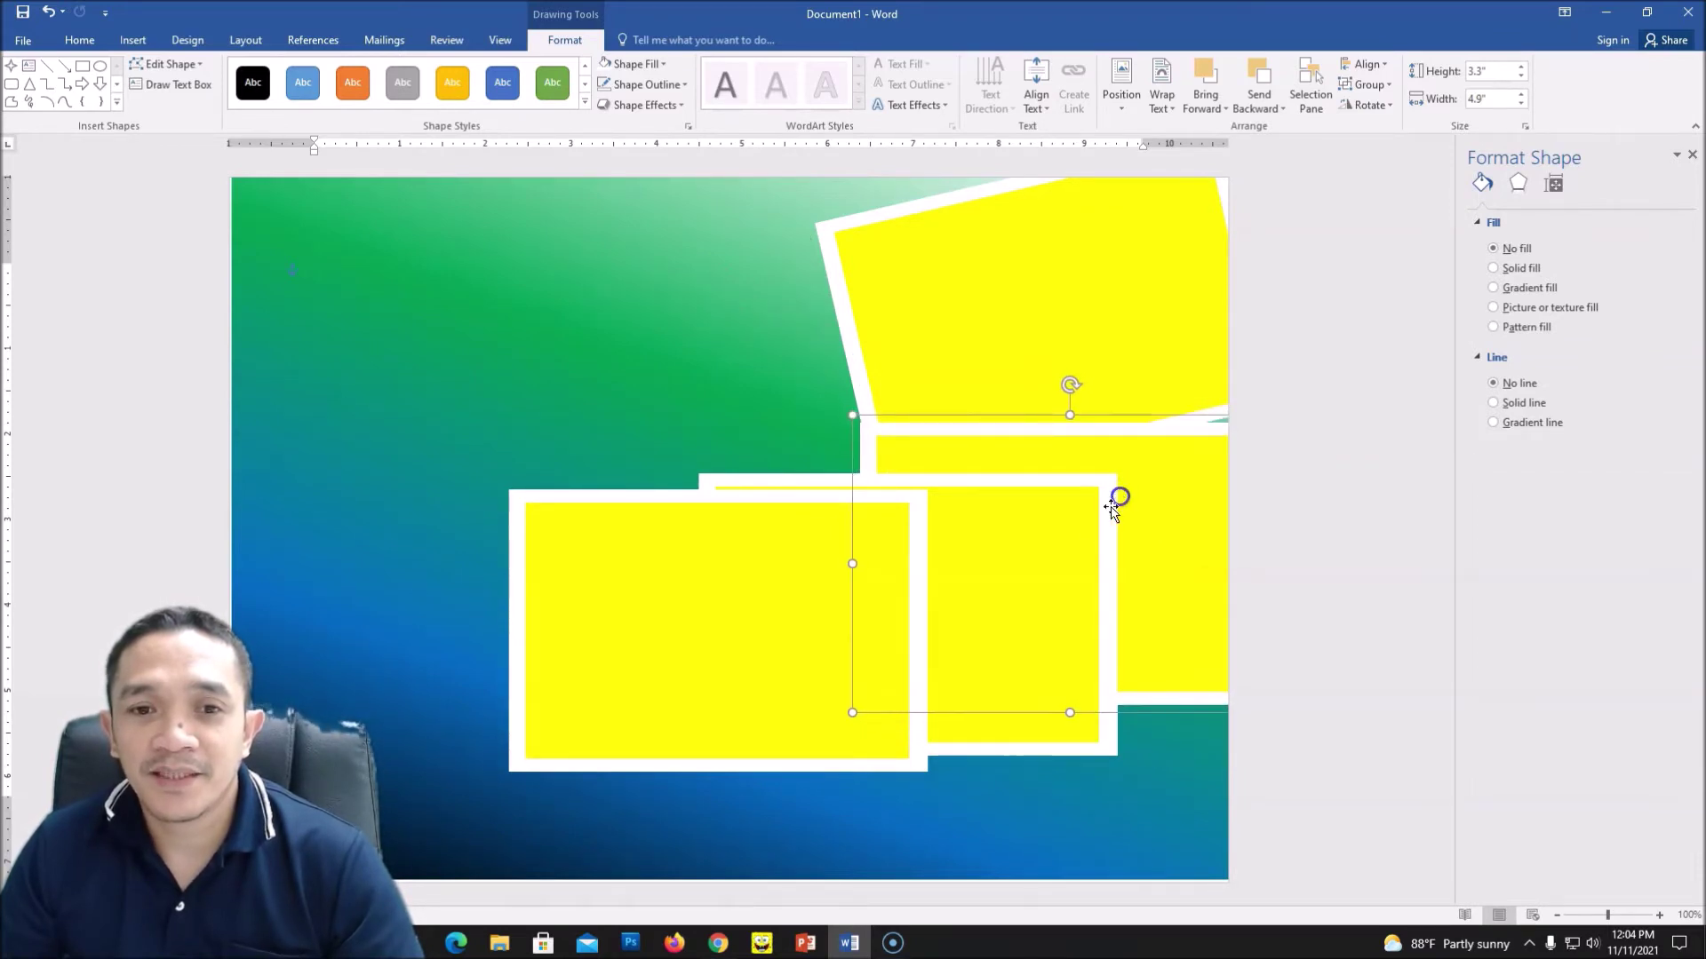
left_click_drag(721, 634, 525, 522)
left_click_drag(954, 689, 1127, 804)
left_click_drag(1087, 568, 1138, 564)
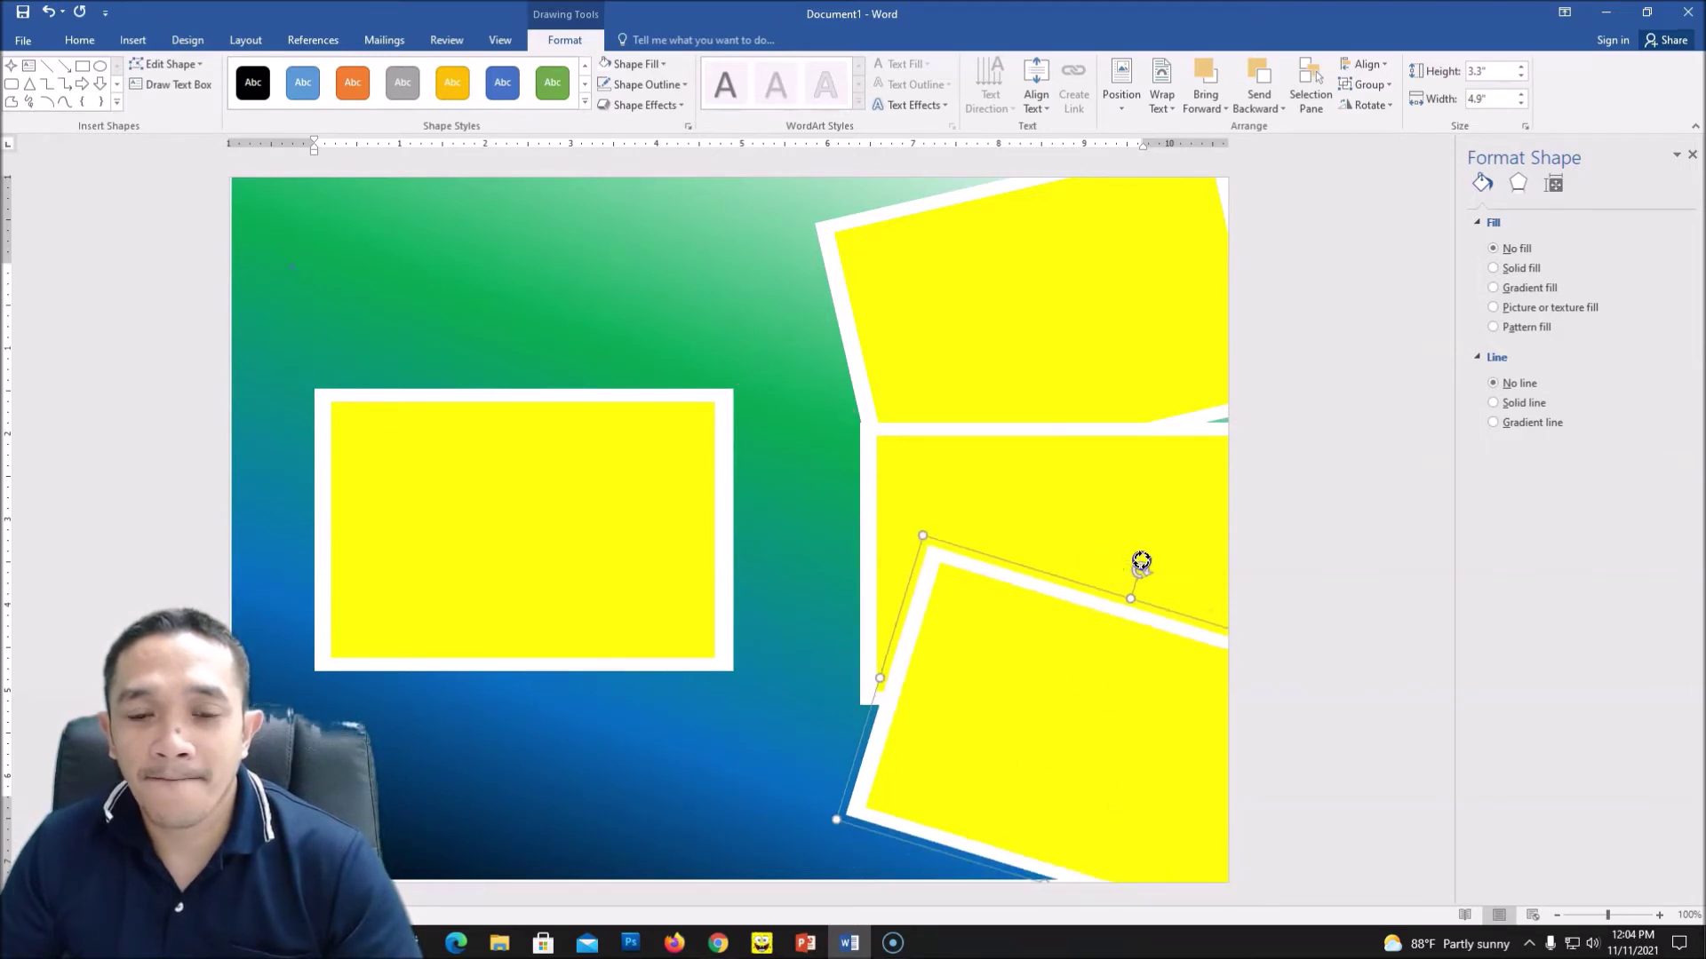
Step: Shrink and reposition the lower-right frame, and reduce the middle-right frame so its lower-left corner meets the frame below
left_click_drag(919, 535, 990, 610)
left_click_drag(1079, 757, 1040, 758)
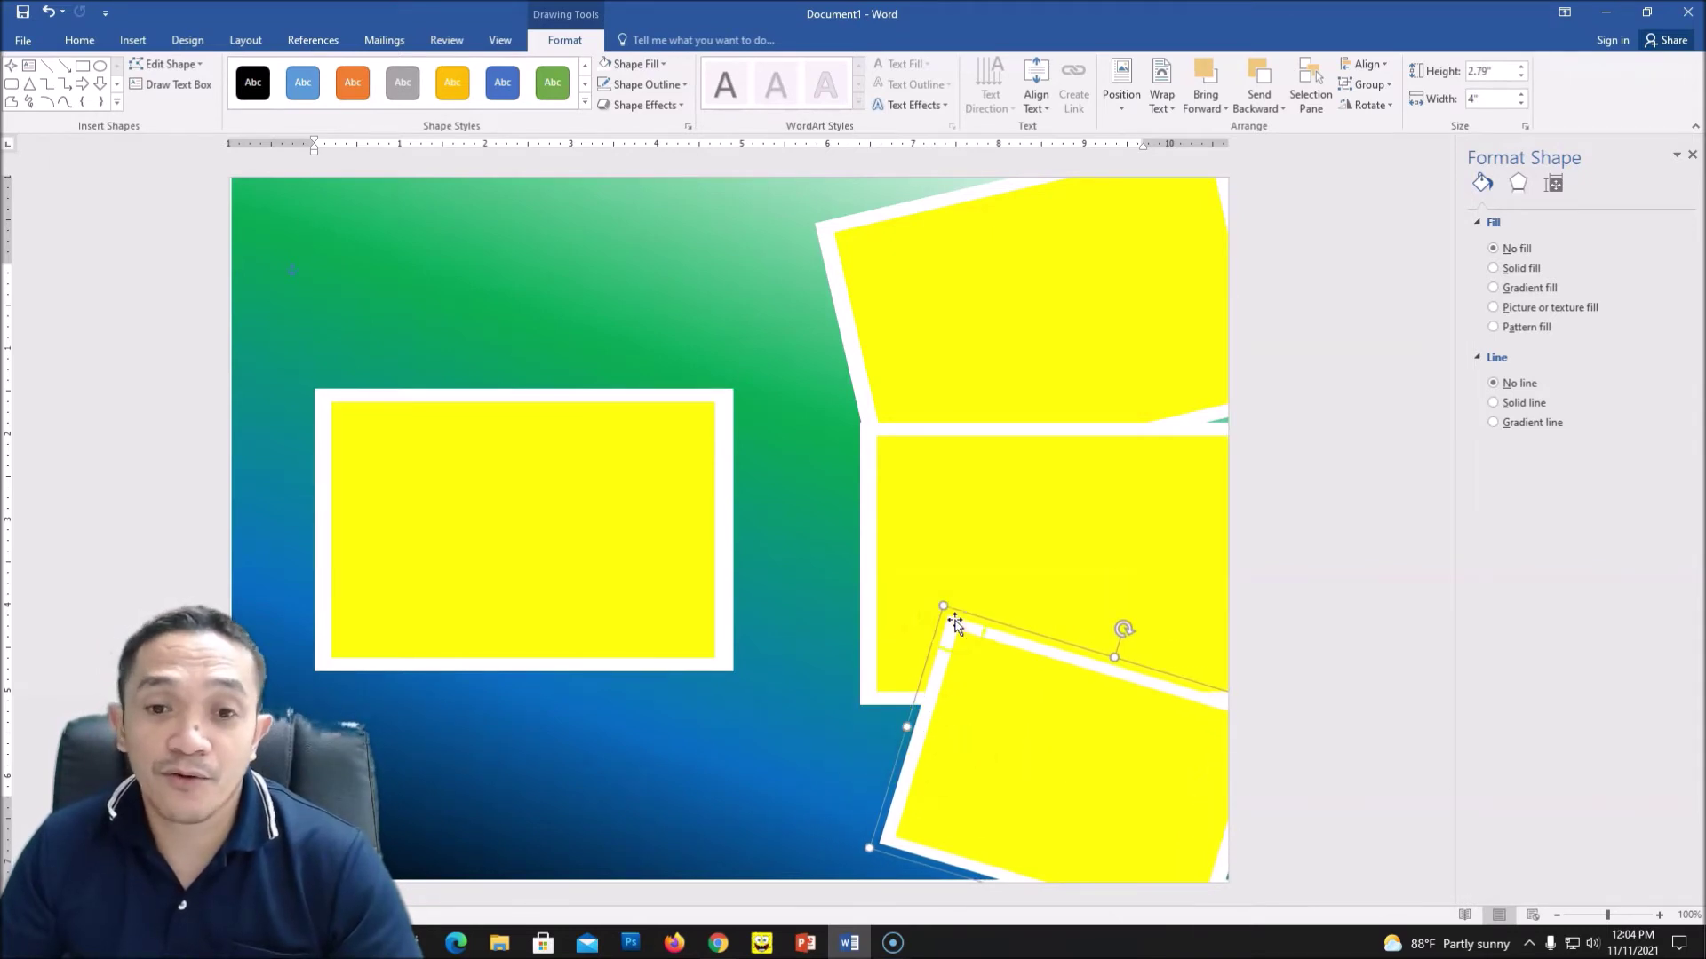
left_click_drag(942, 605, 918, 591)
left_click_drag(997, 678, 975, 707)
left_click(975, 513)
left_click_drag(845, 708, 897, 683)
Step: Resize the upper-right frame to about 3.17" by 4.69", reduce its tilt slightly and fit it back into the upper-right corner
left_click(944, 285)
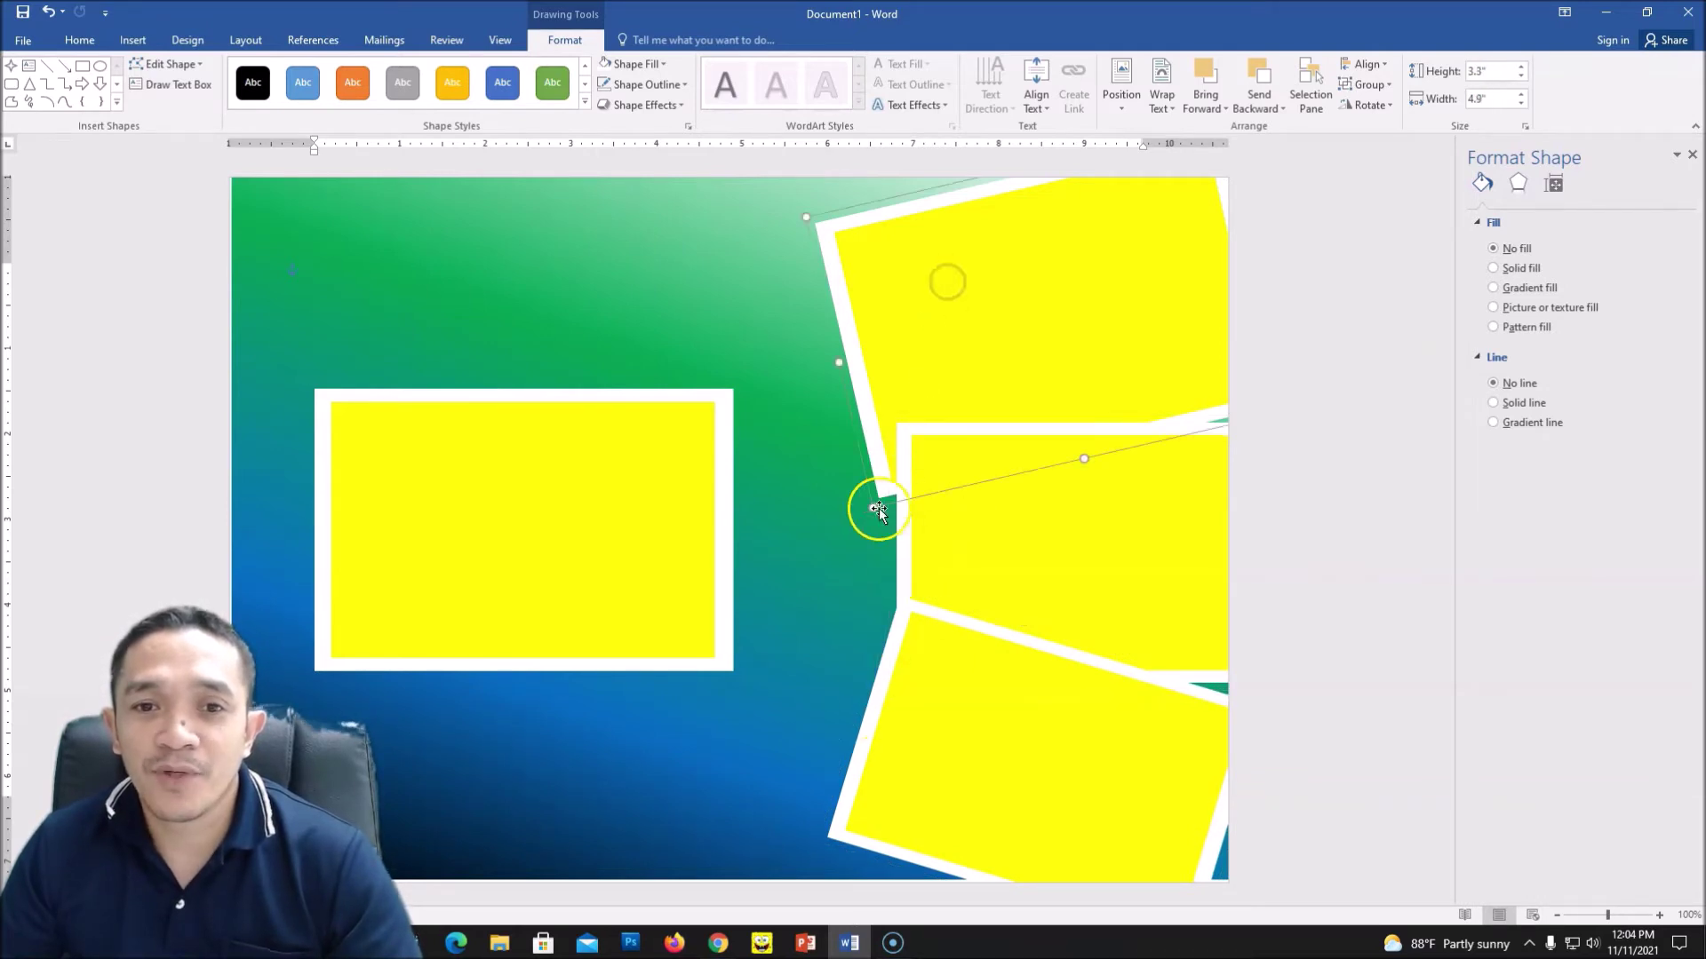
left_click_drag(883, 494, 891, 480)
left_click_drag(1123, 324, 1070, 376)
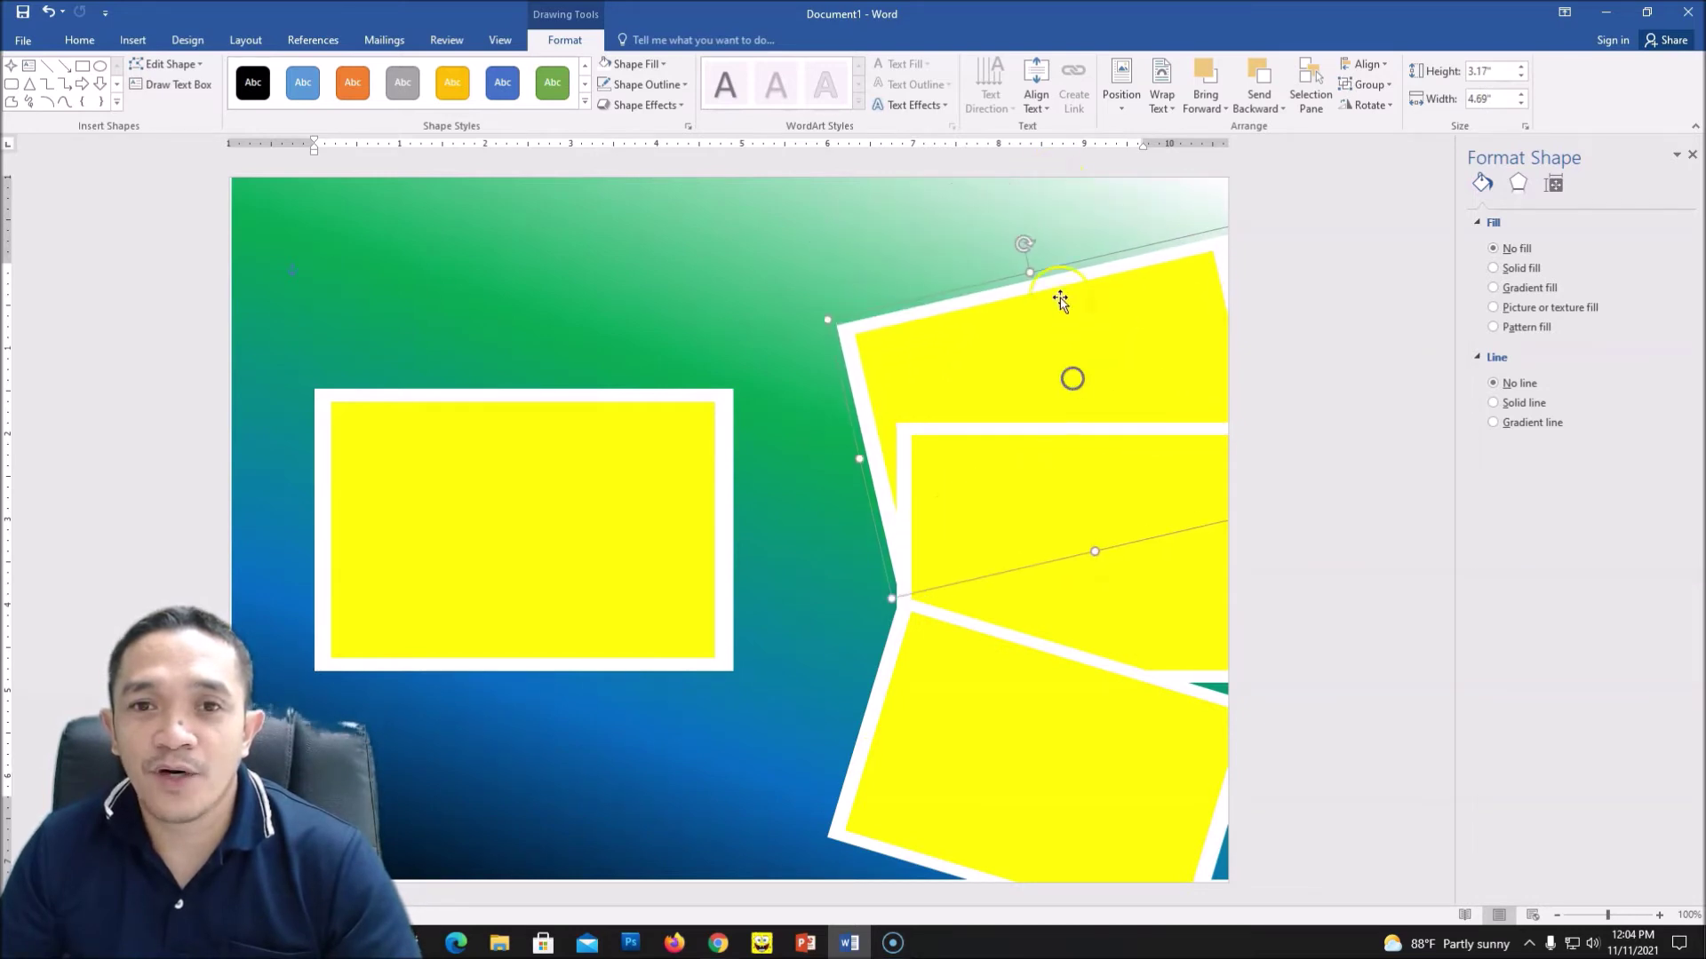
left_click_drag(1020, 245, 1035, 240)
left_click_drag(1064, 335, 1059, 236)
Step: Tilt the left frame counterclockwise, move it to the lower left and enlarge it to about 3.72" by 5.54"
mouse_move(589, 506)
left_mouse_down()
mouse_move(605, 582)
mouse_move(651, 640)
mouse_move(583, 477)
left_mouse_up()
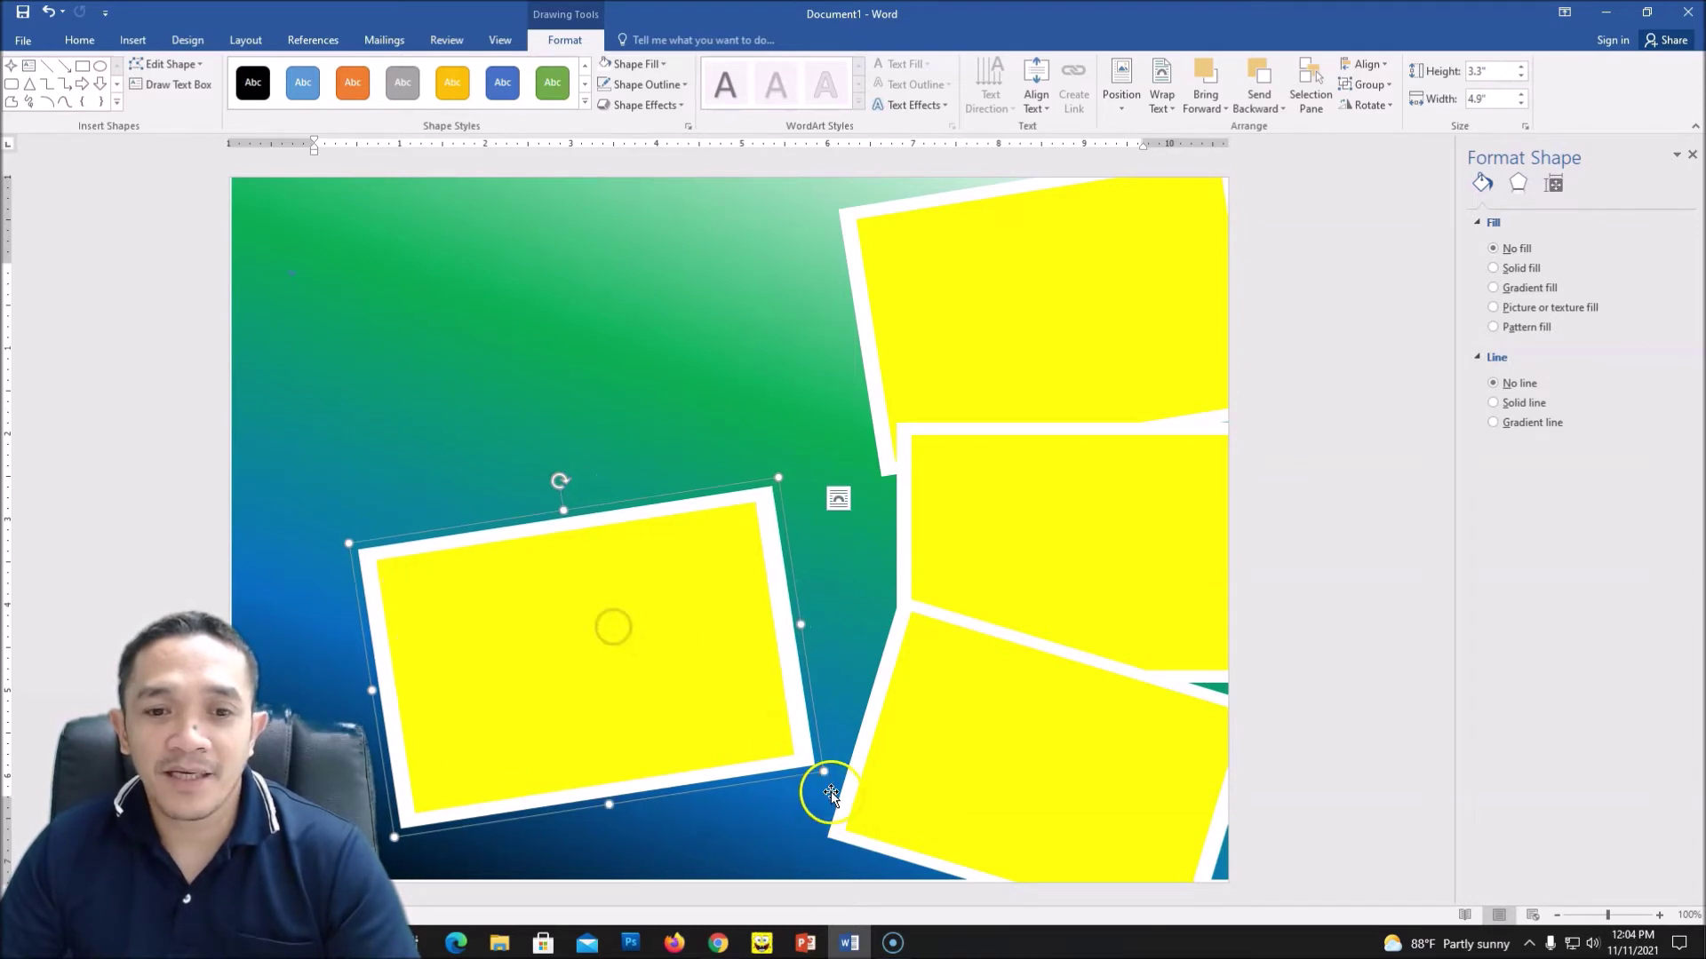
left_click_drag(848, 769, 871, 792)
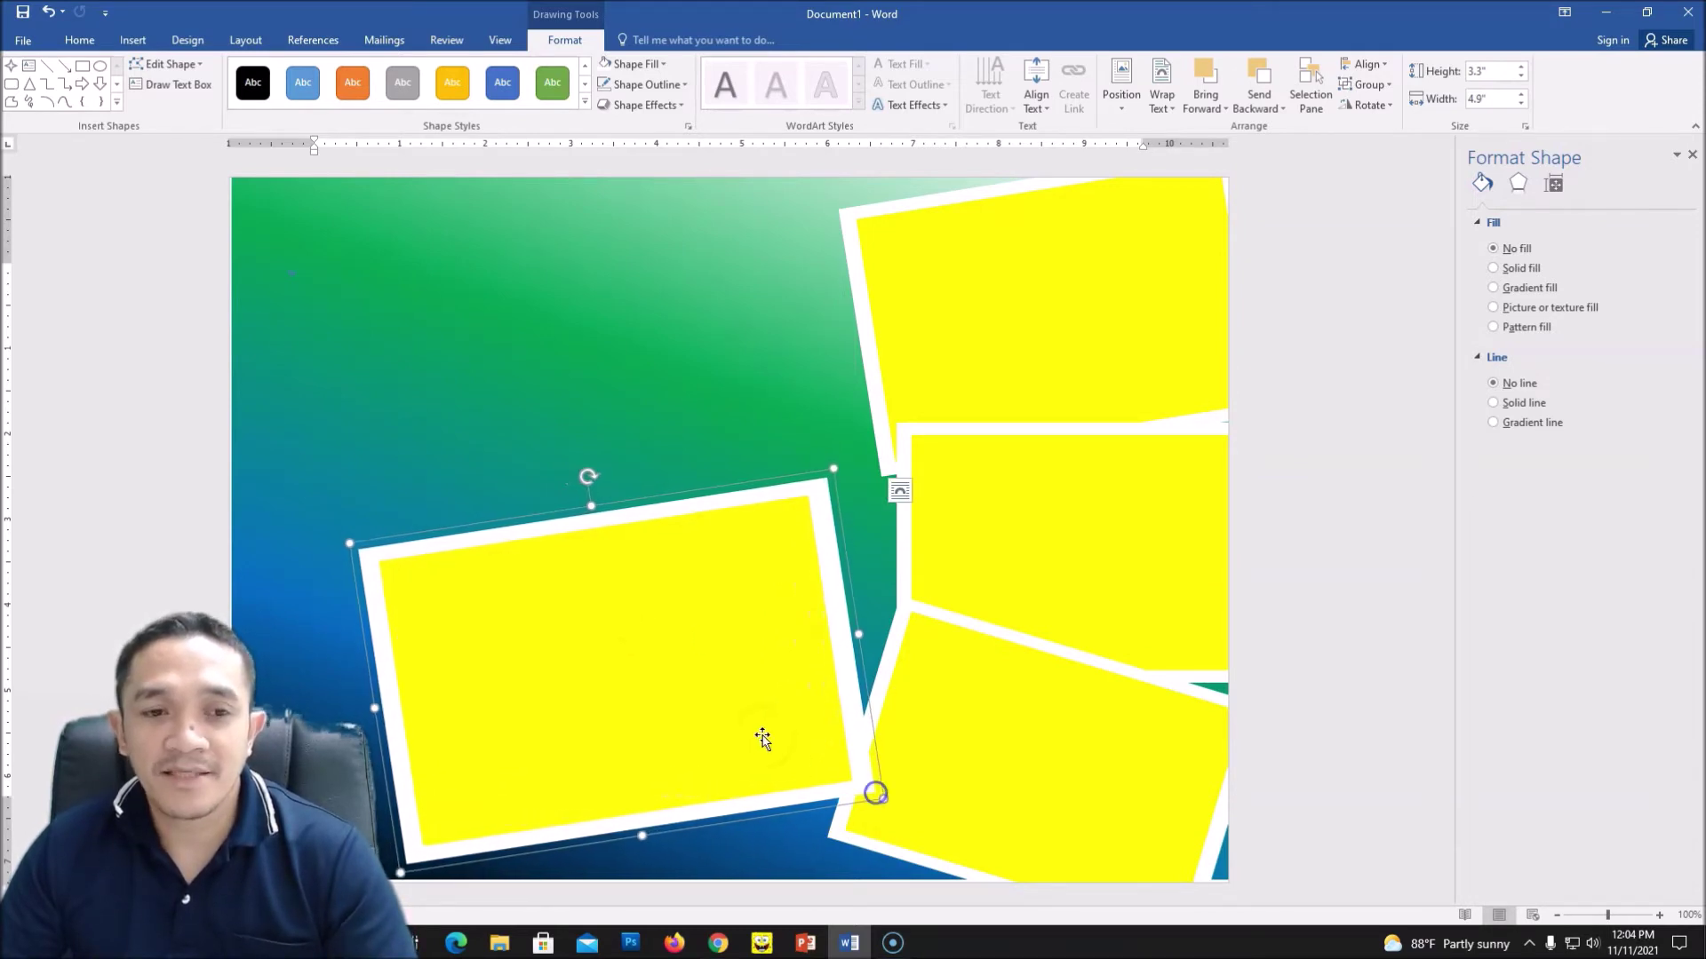
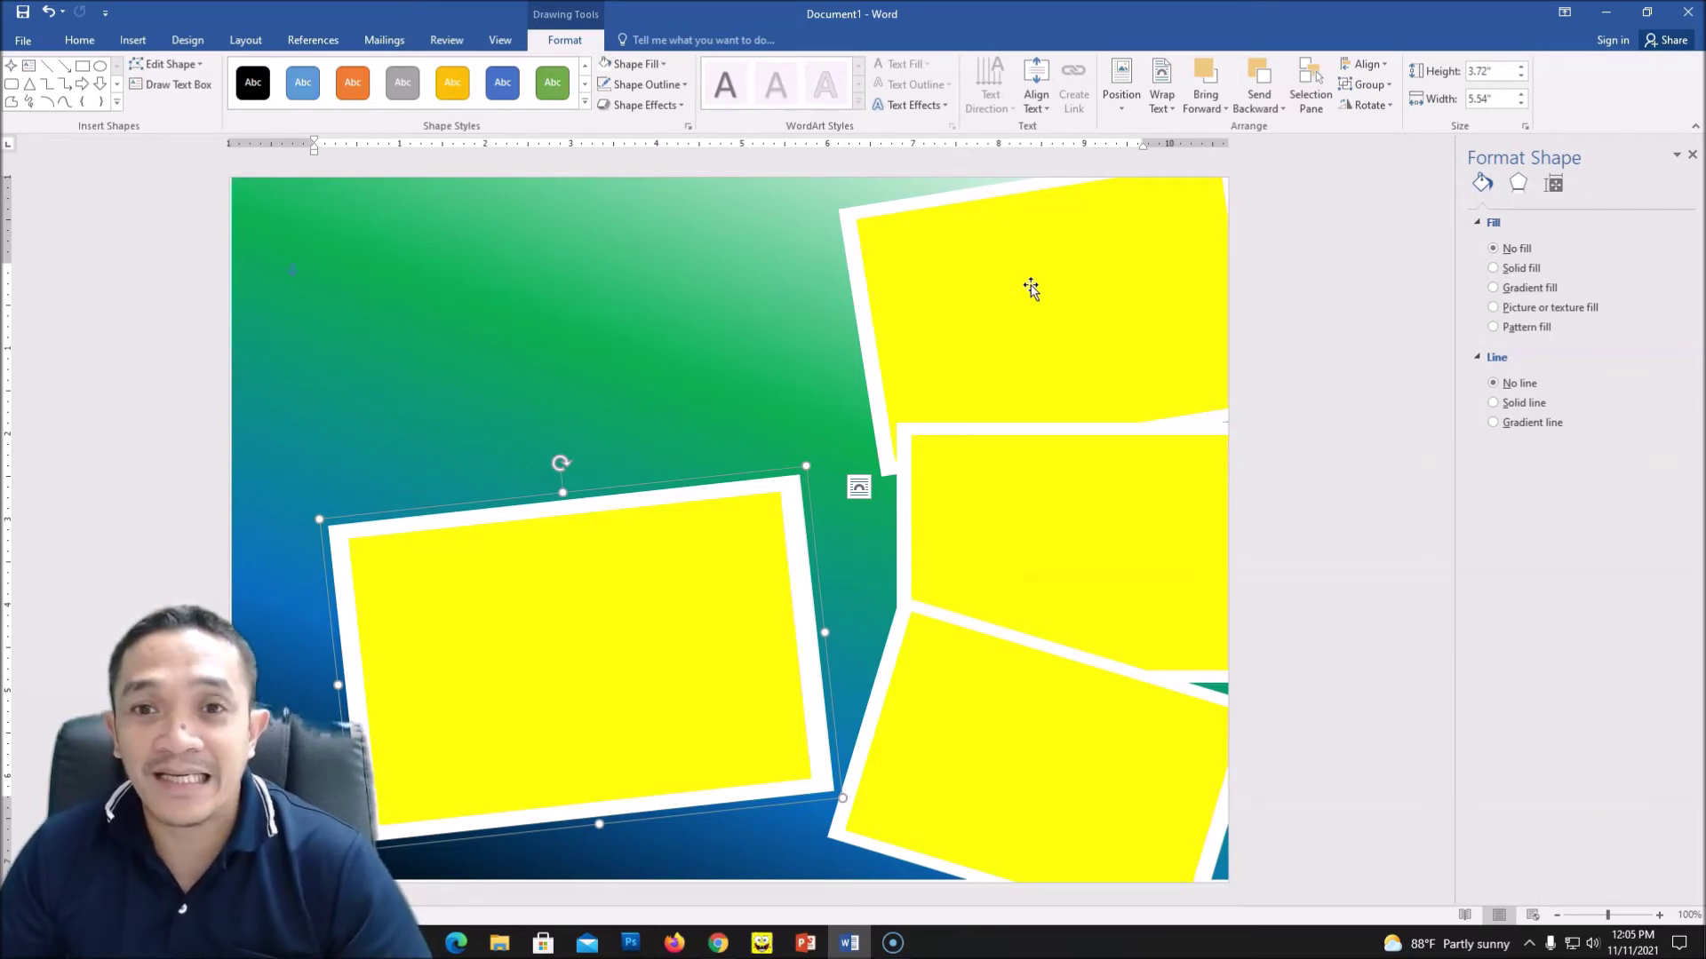
Step: Ungroup the tilted upper-right frame into its white border and yellow rectangle, and clear the selection
left_click(1030, 287)
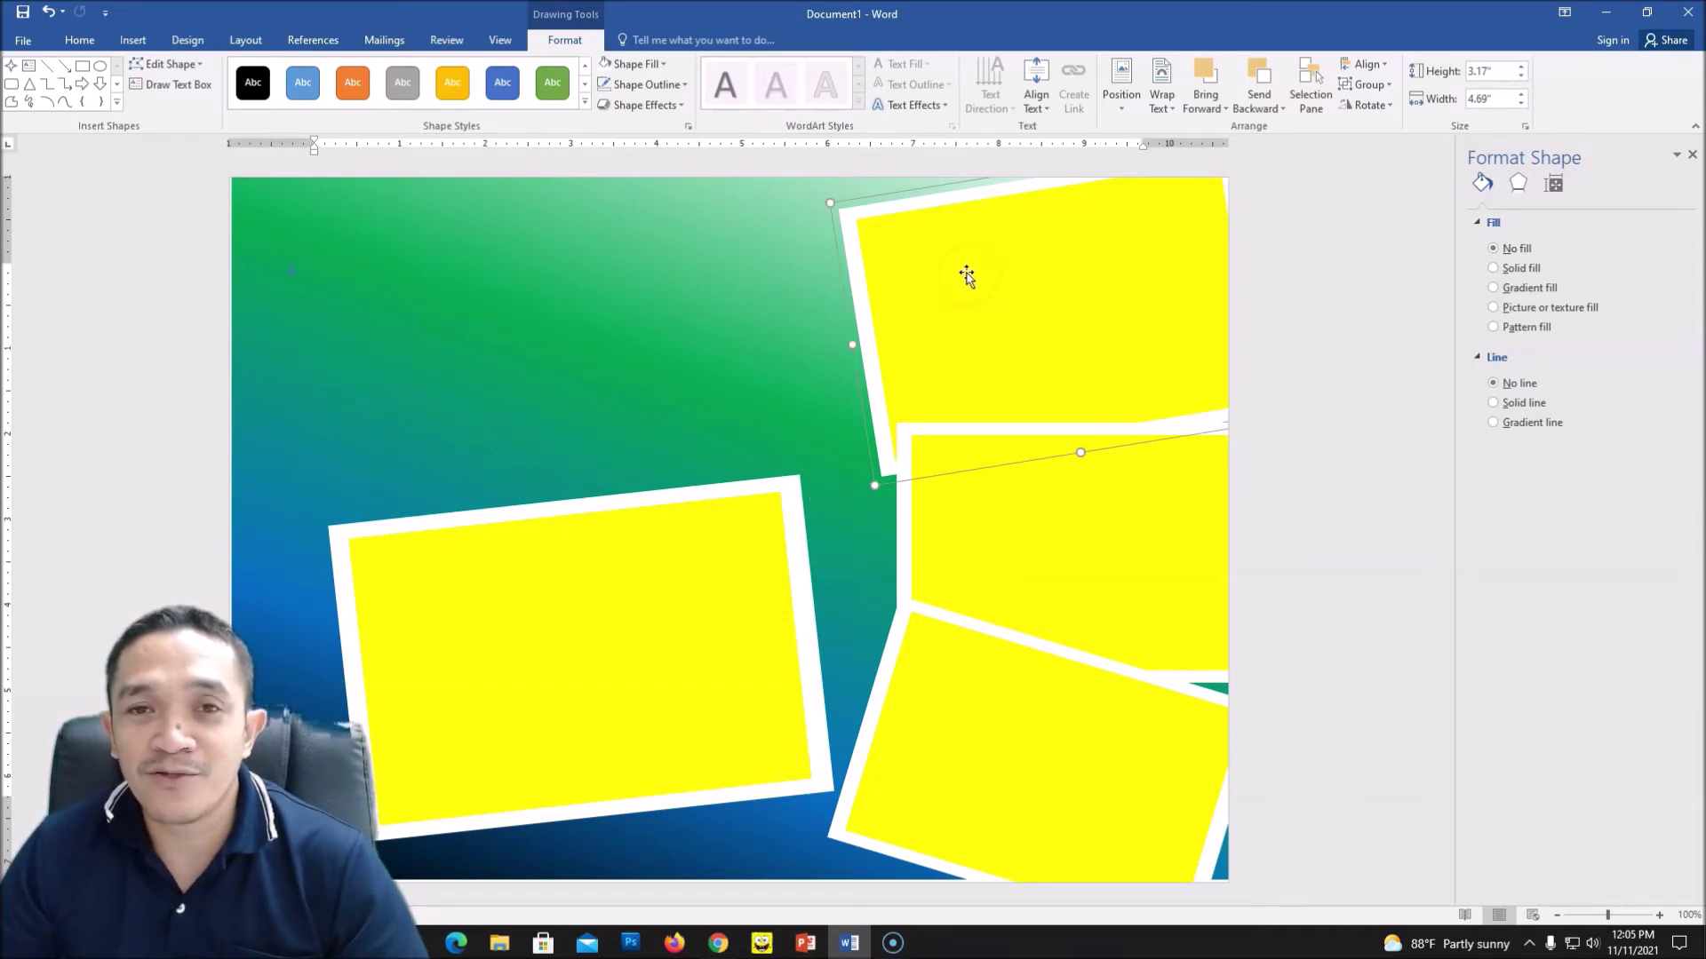
right_click(999, 243)
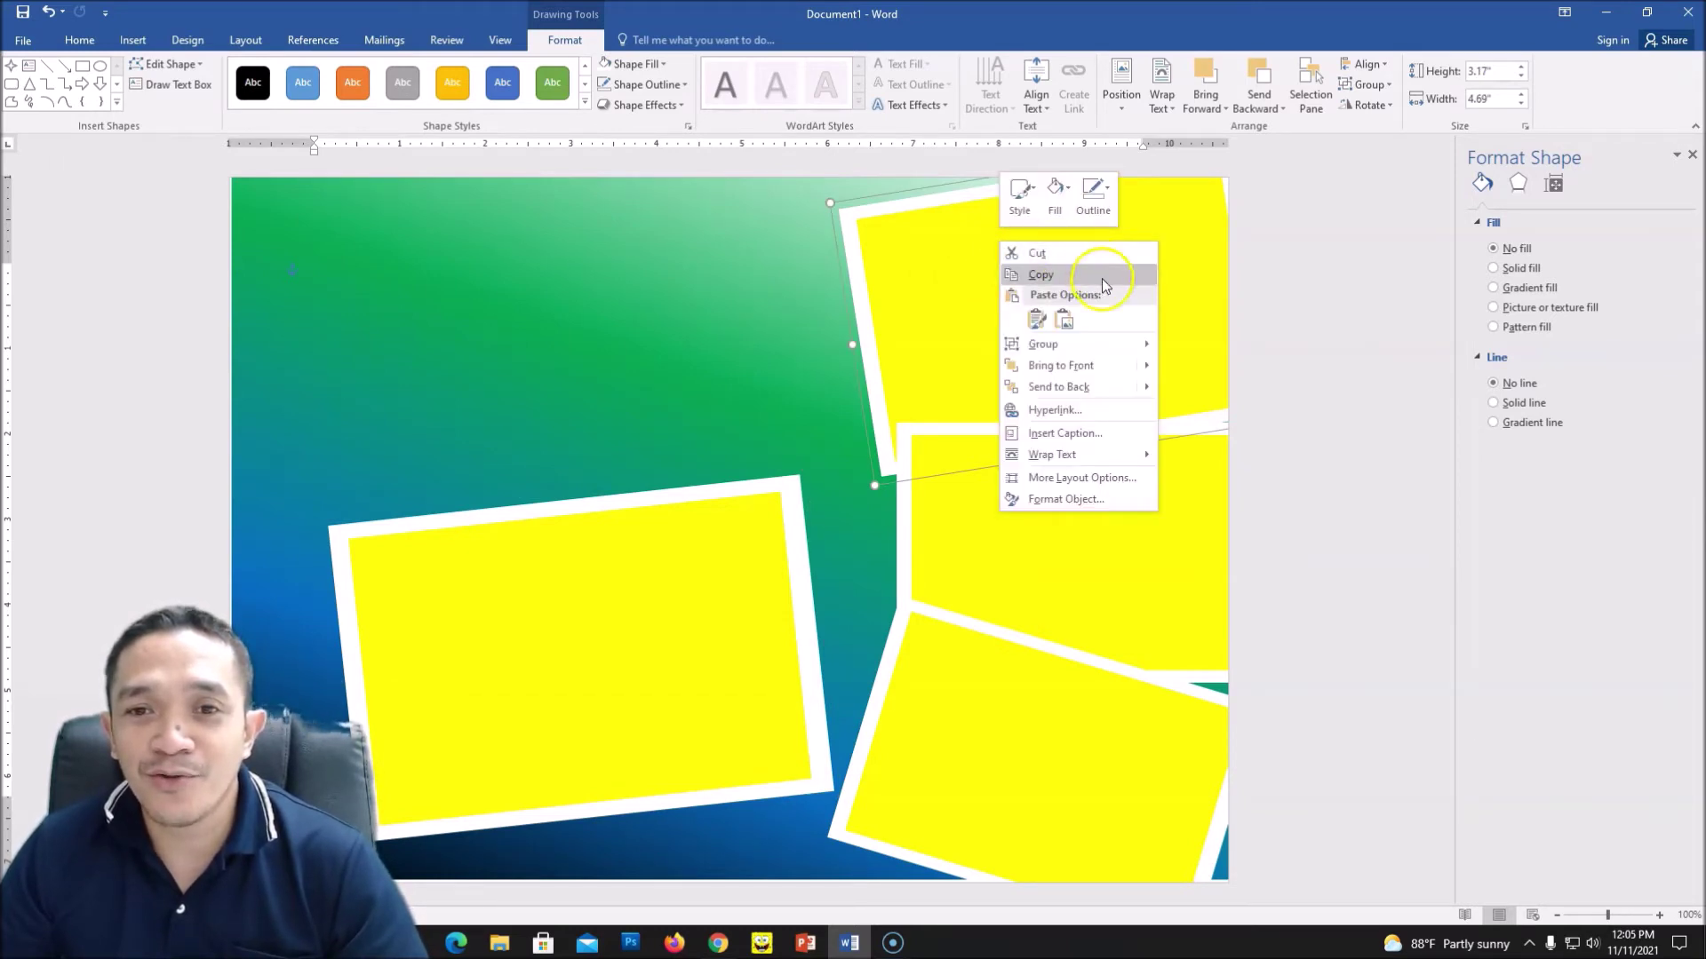
mouse_move(1064, 346)
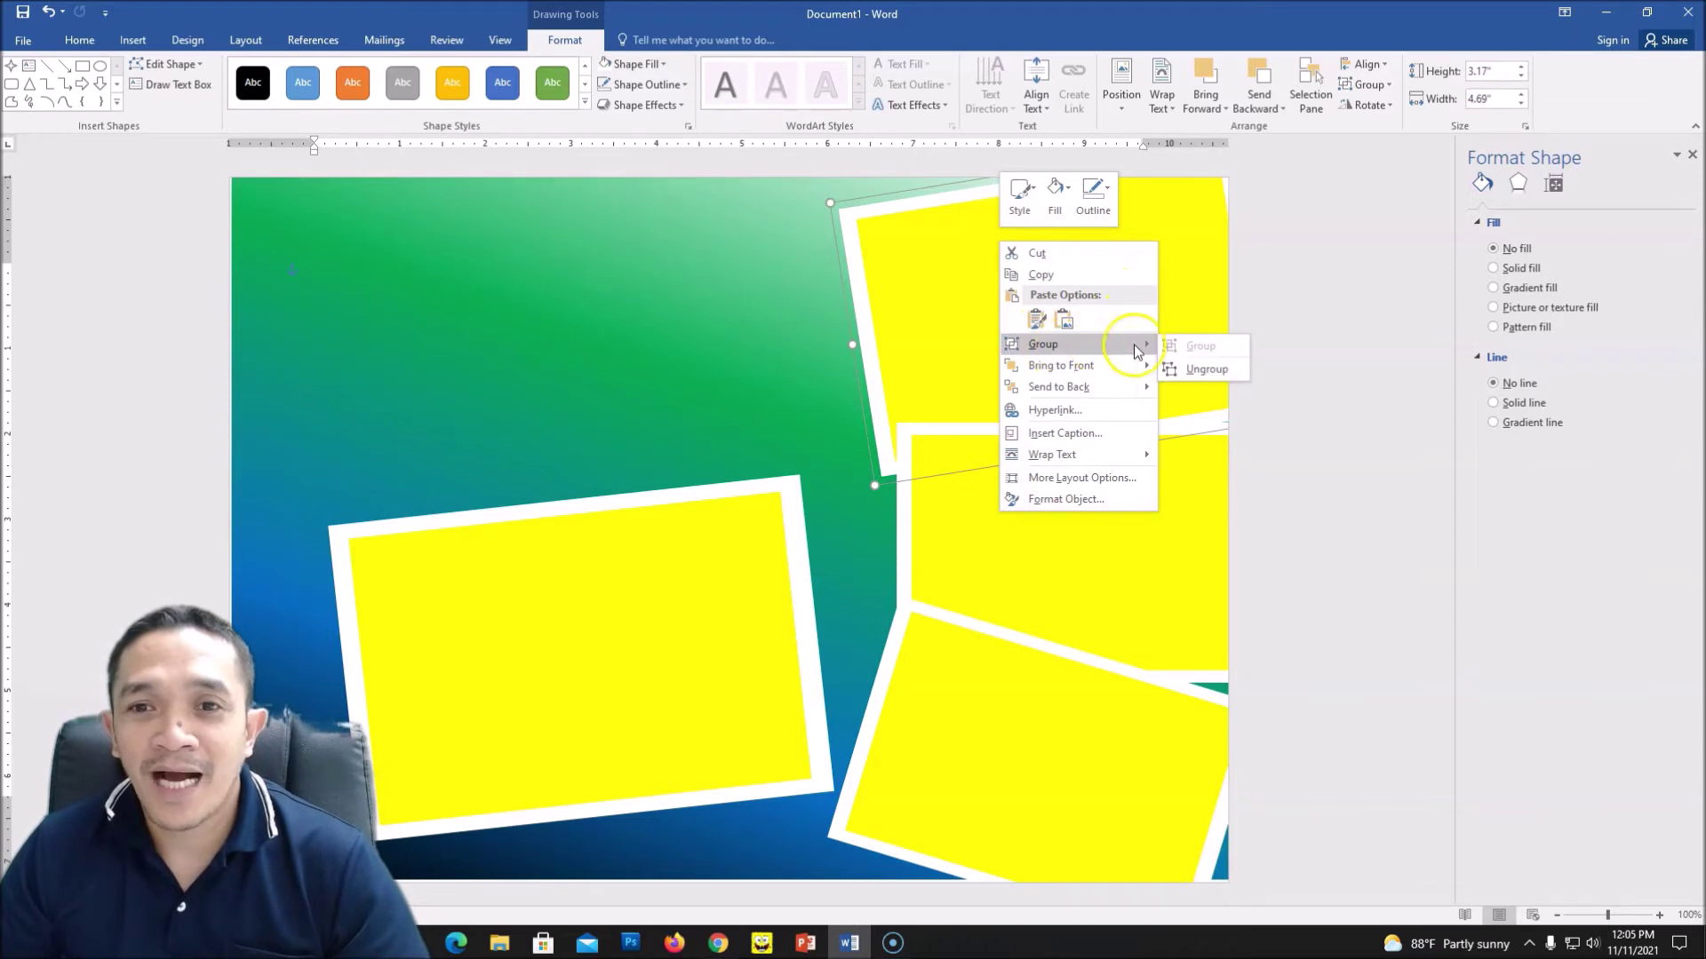
left_click(1200, 377)
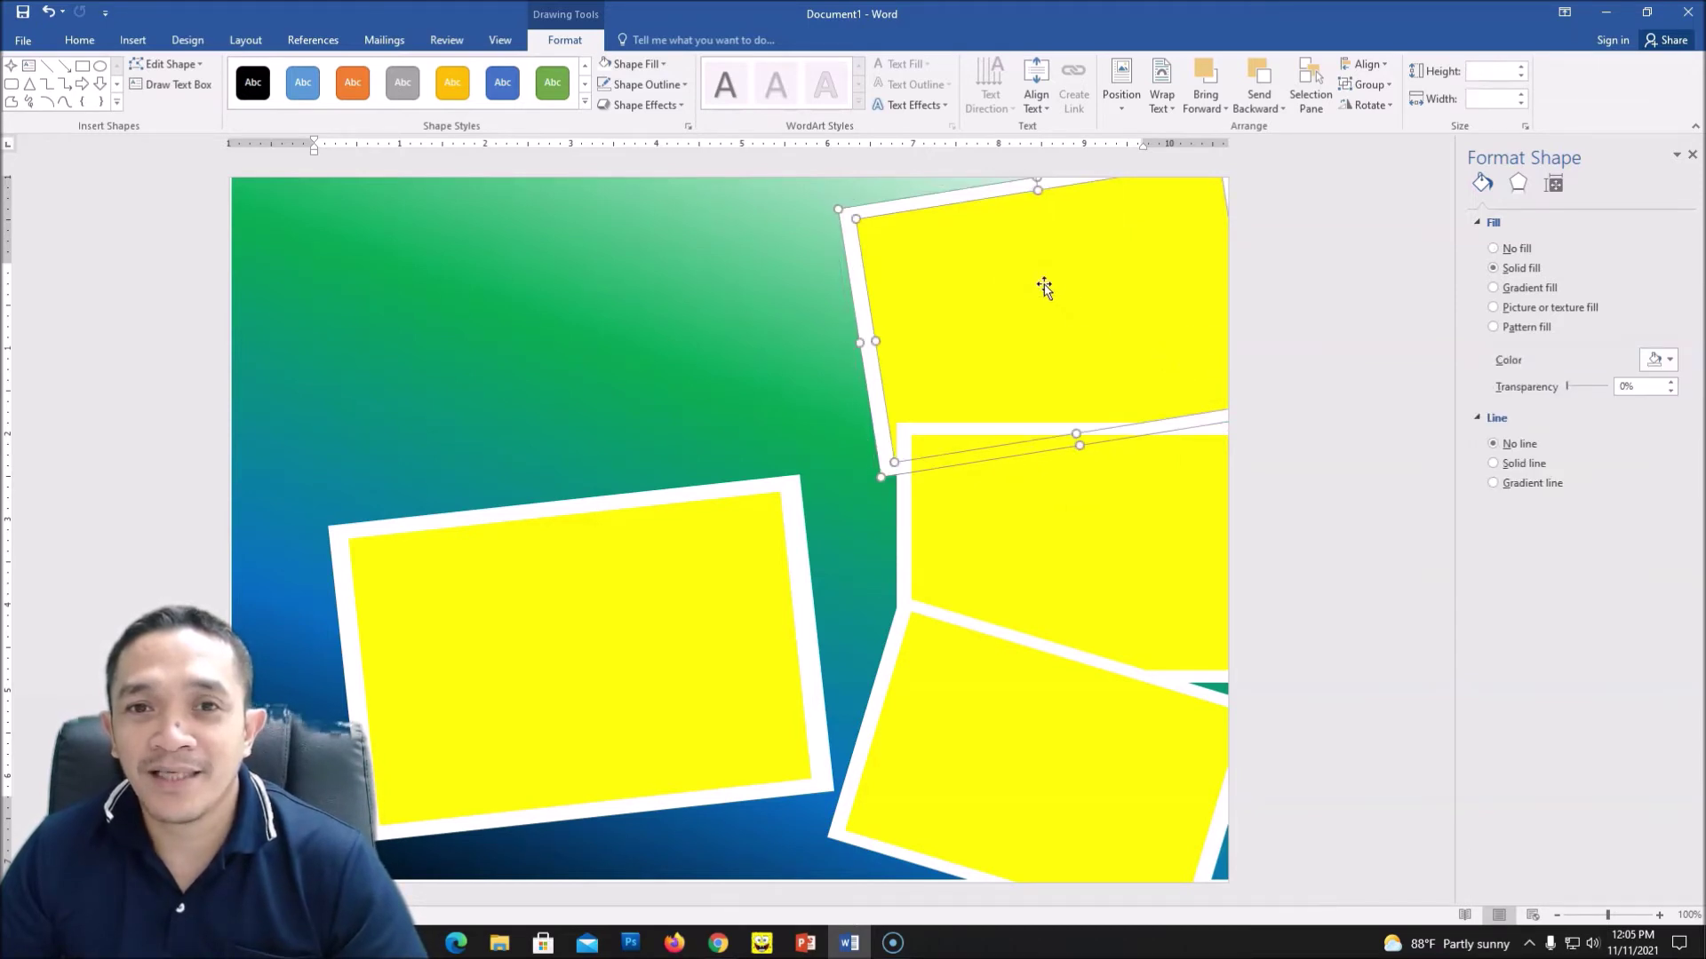
left_click(761, 284)
Step: Start a picture fill for the yellow rectangle of the upper-right frame and search Bing images for "Lady"
left_click(1004, 291)
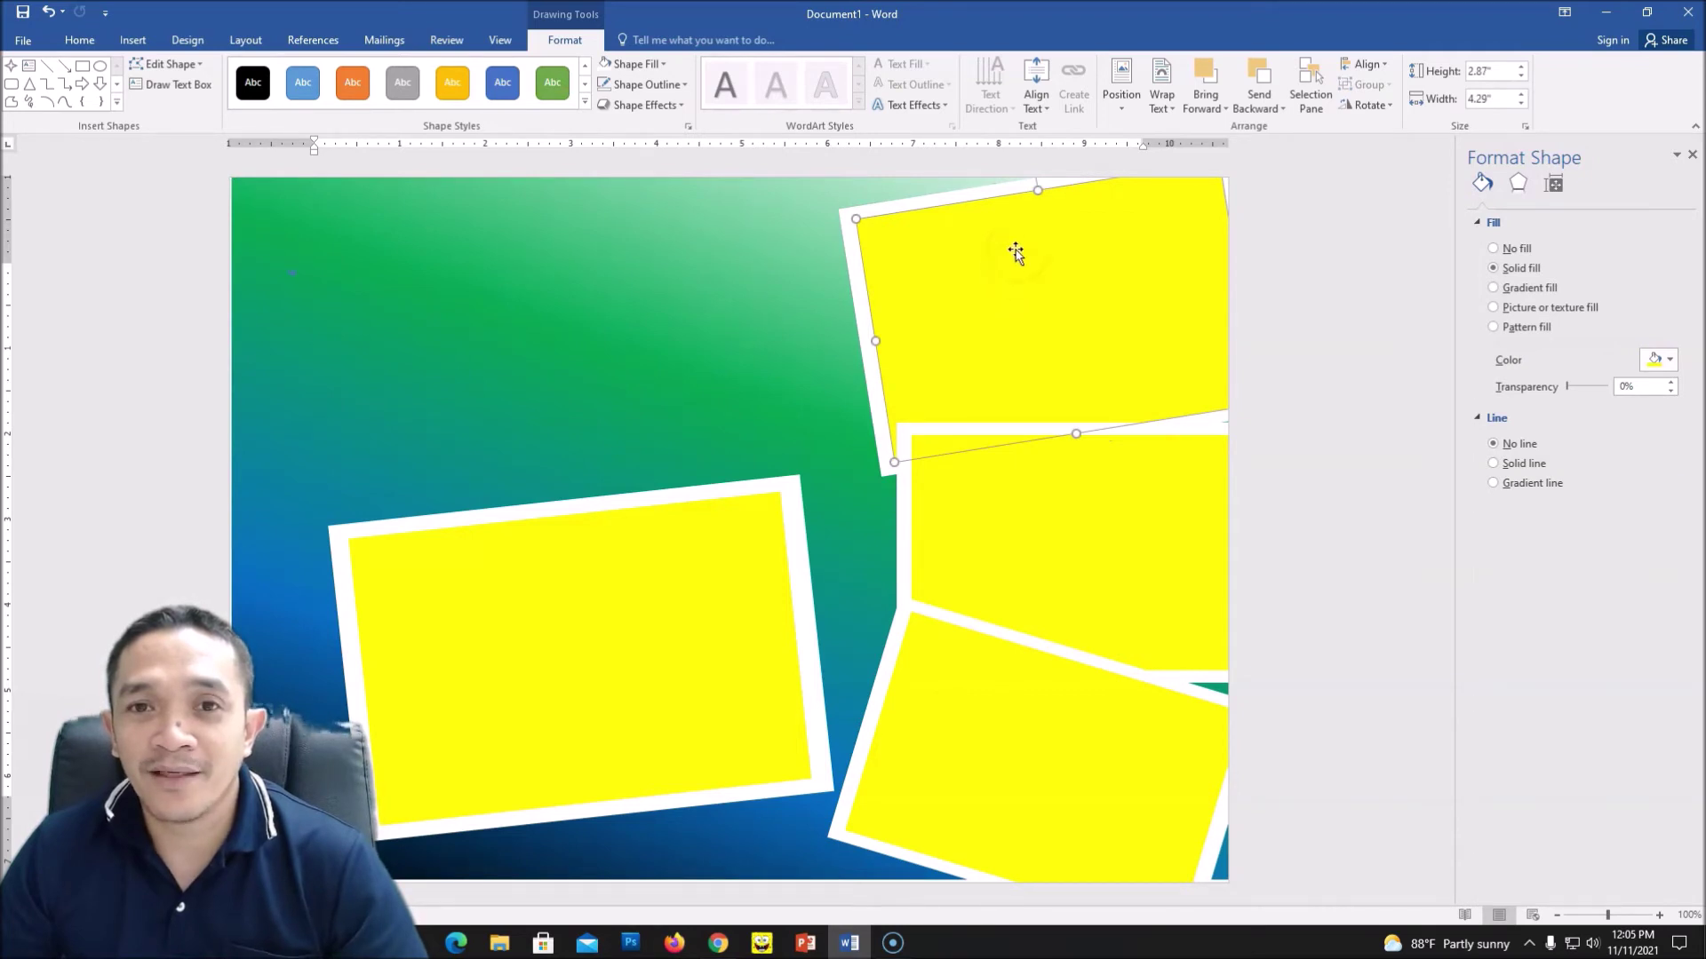
right_click(1017, 250)
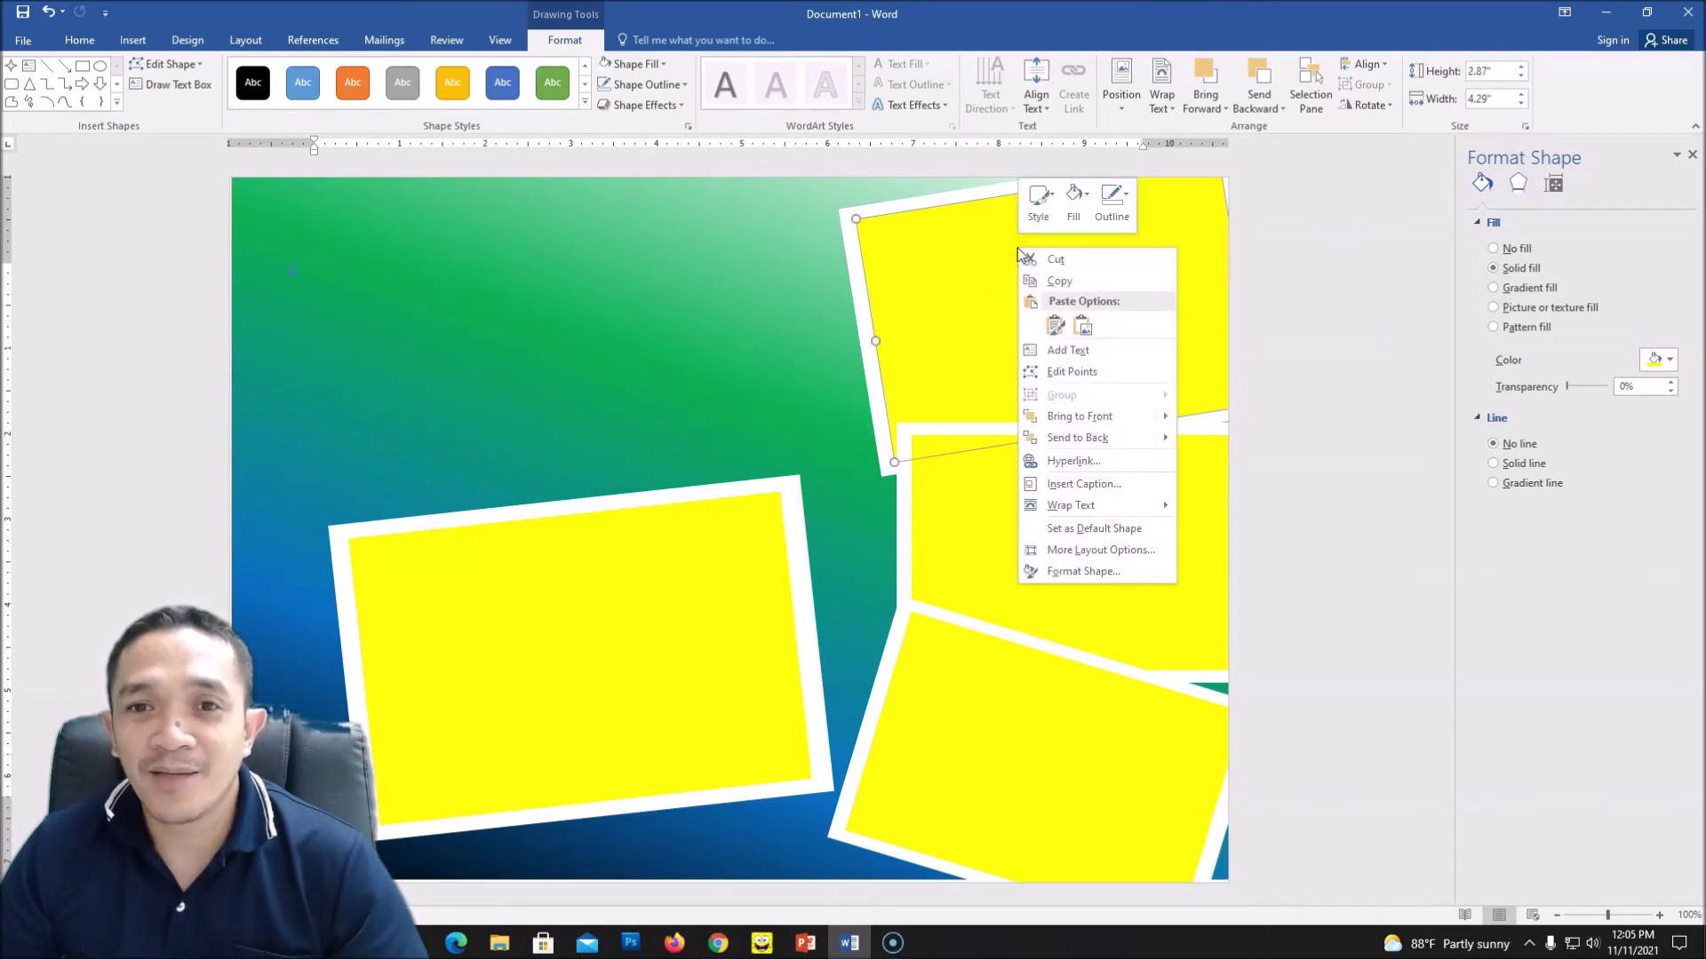
left_click(1088, 204)
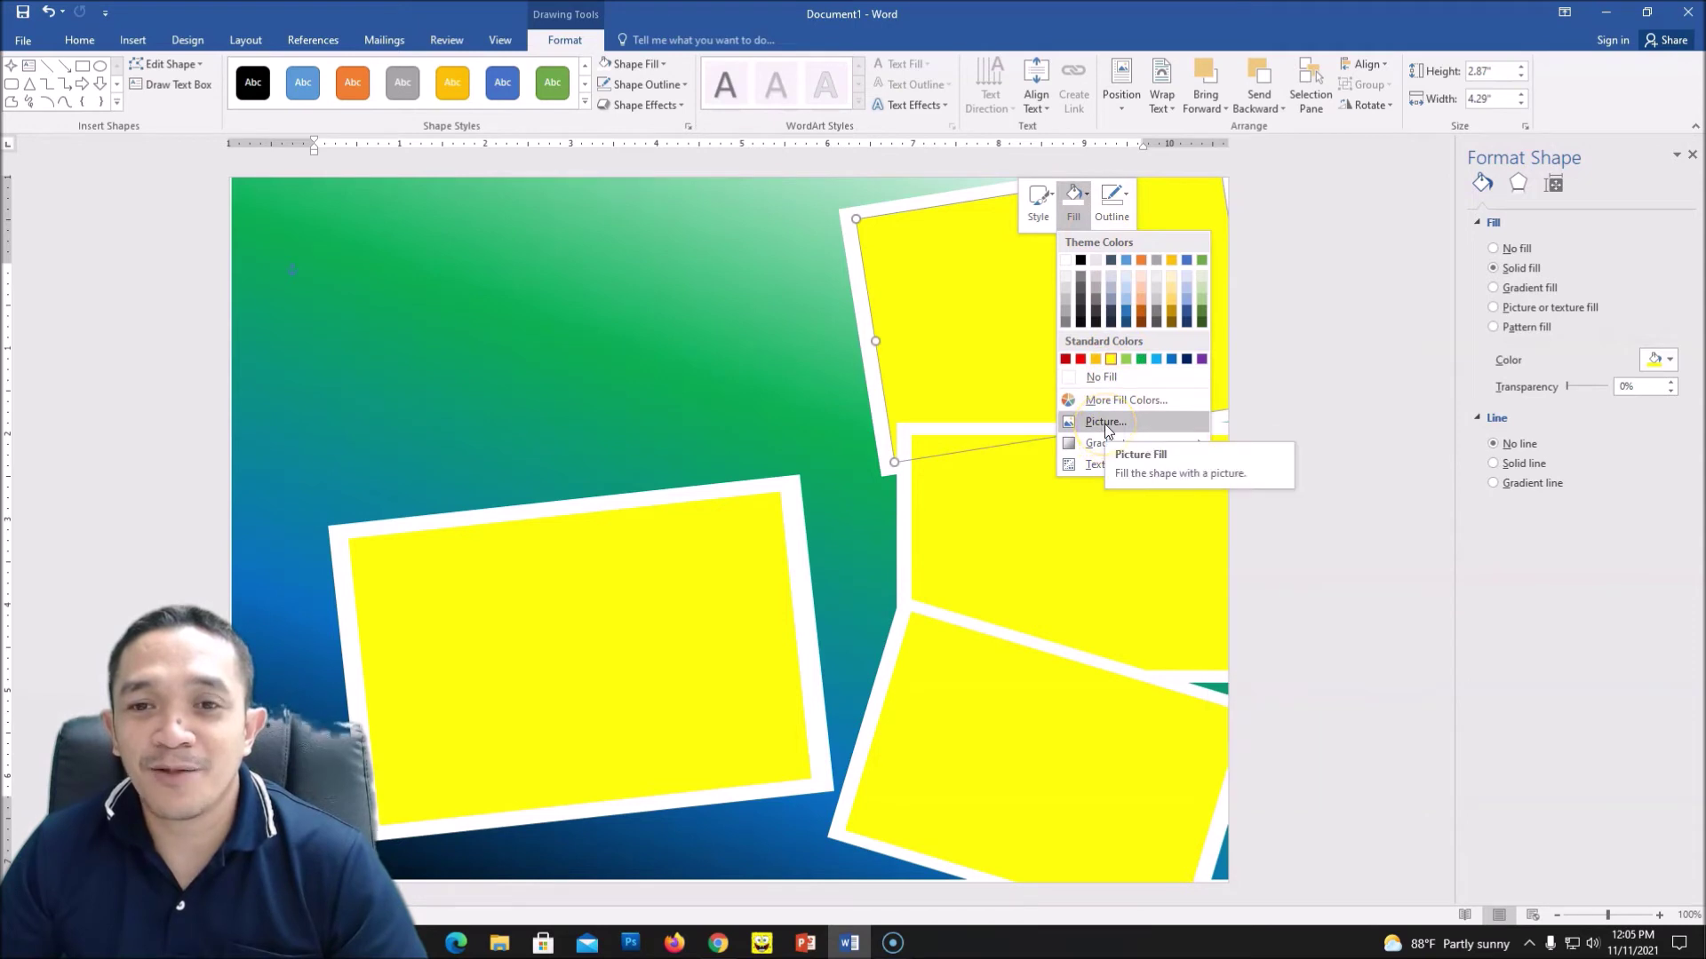
left_click(1105, 423)
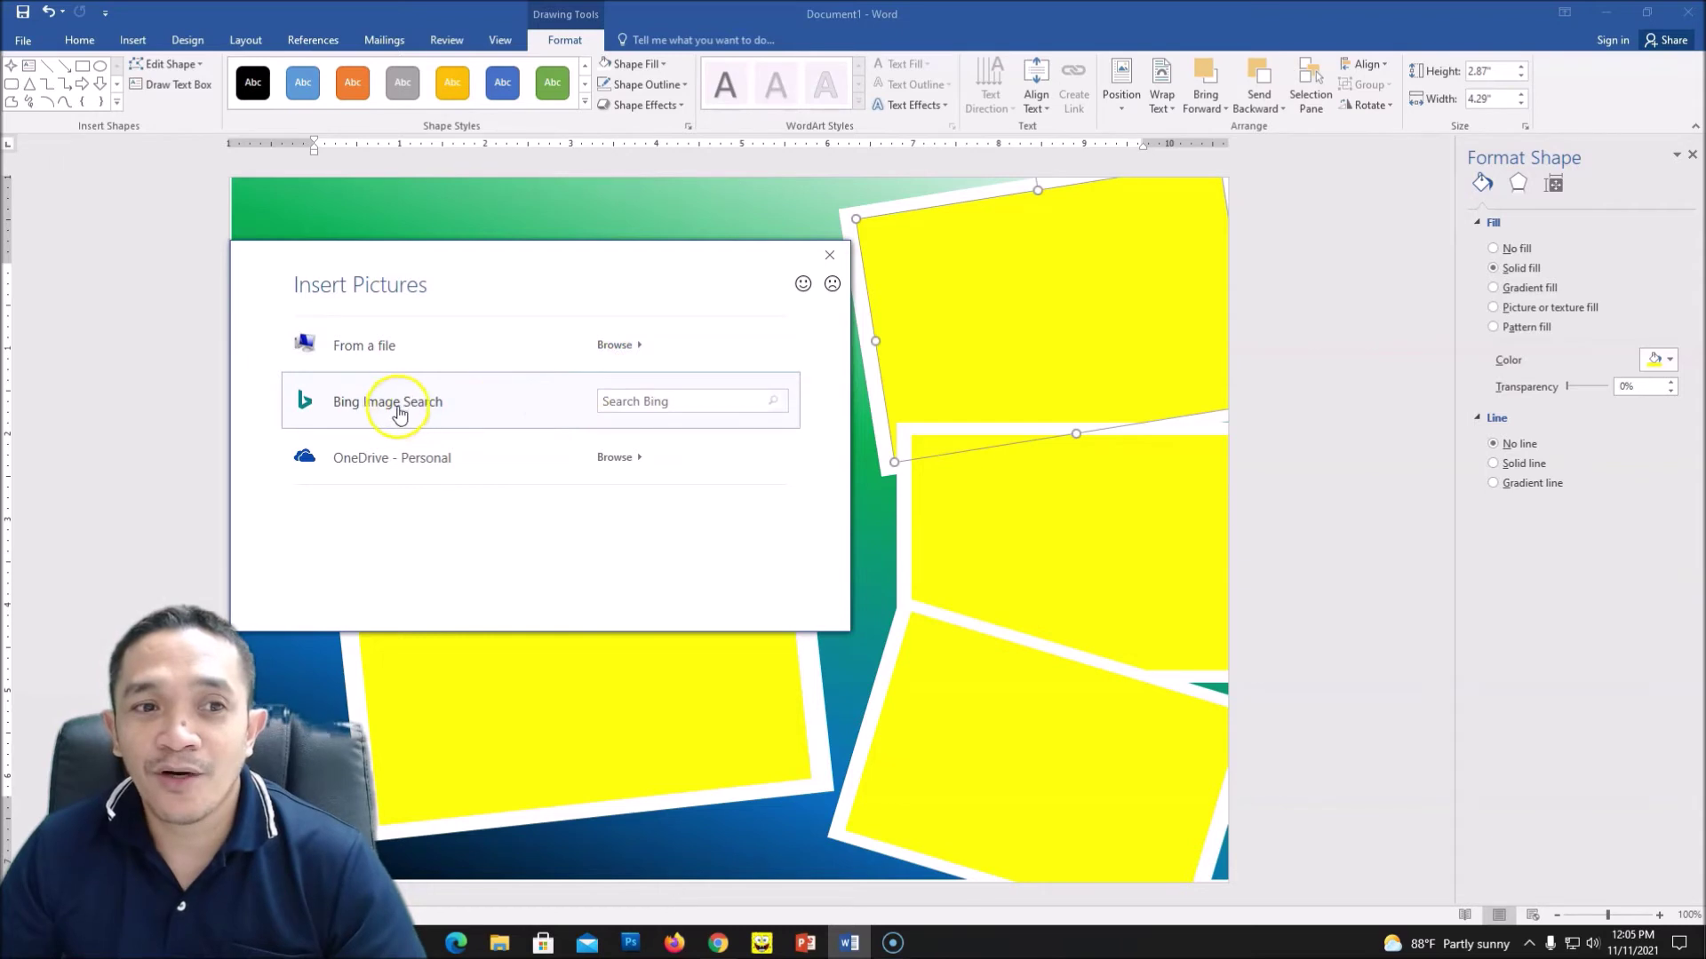
left_click(635, 401)
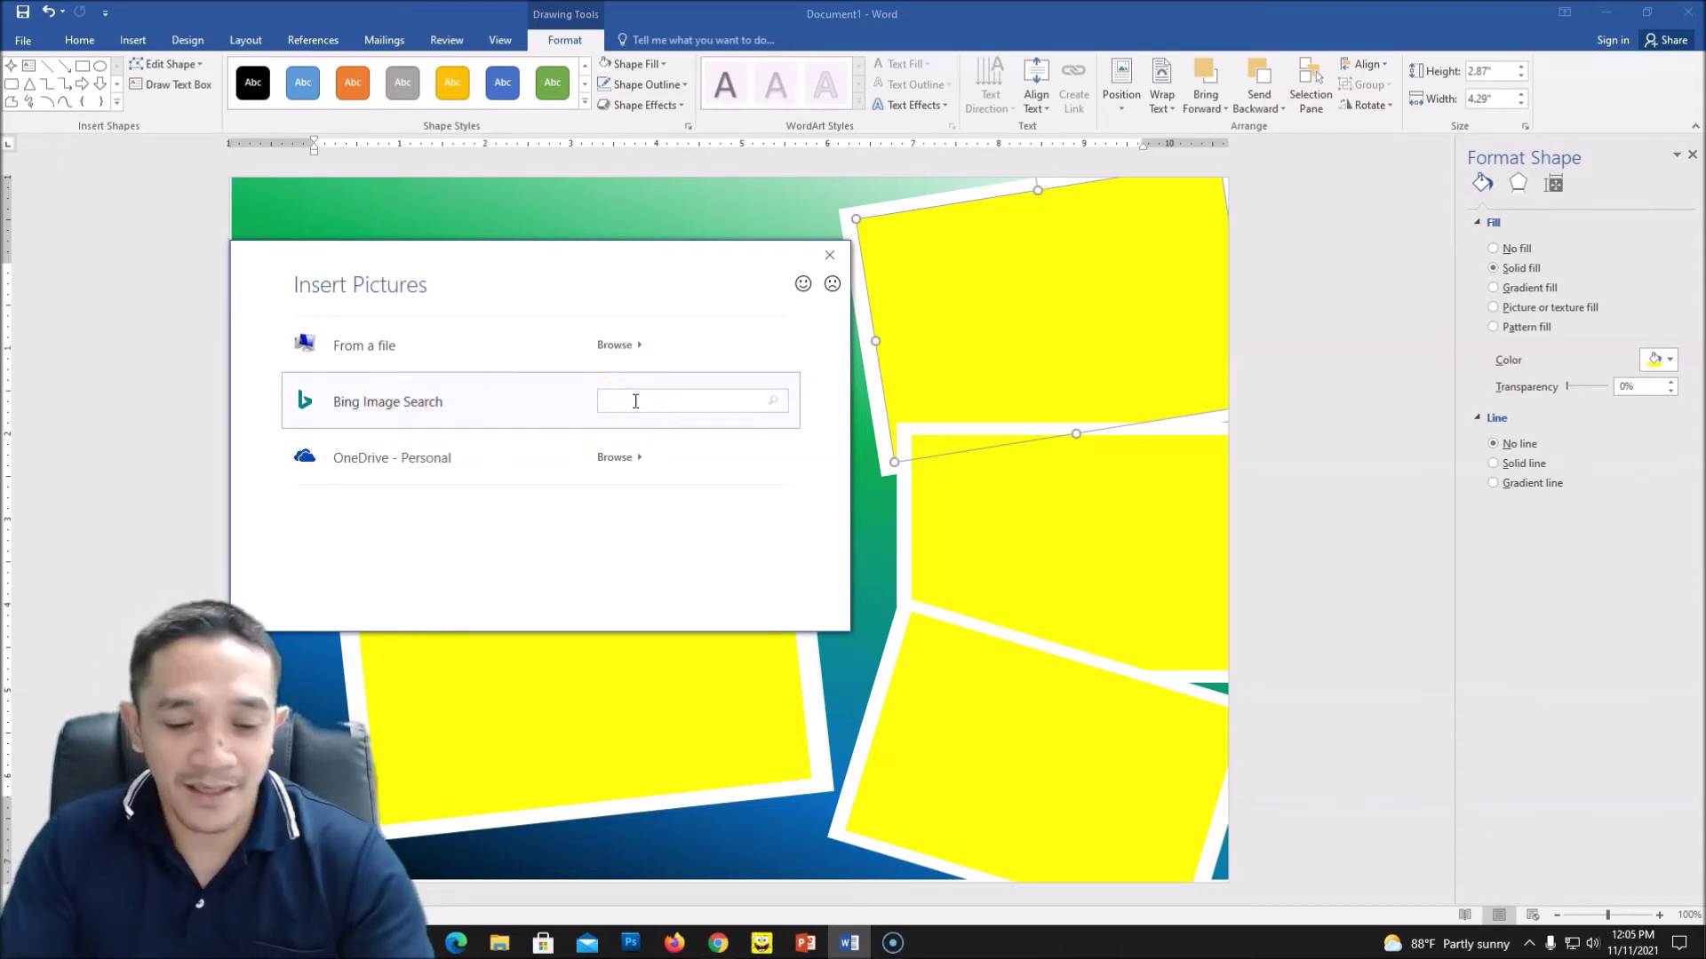
type("Lady")
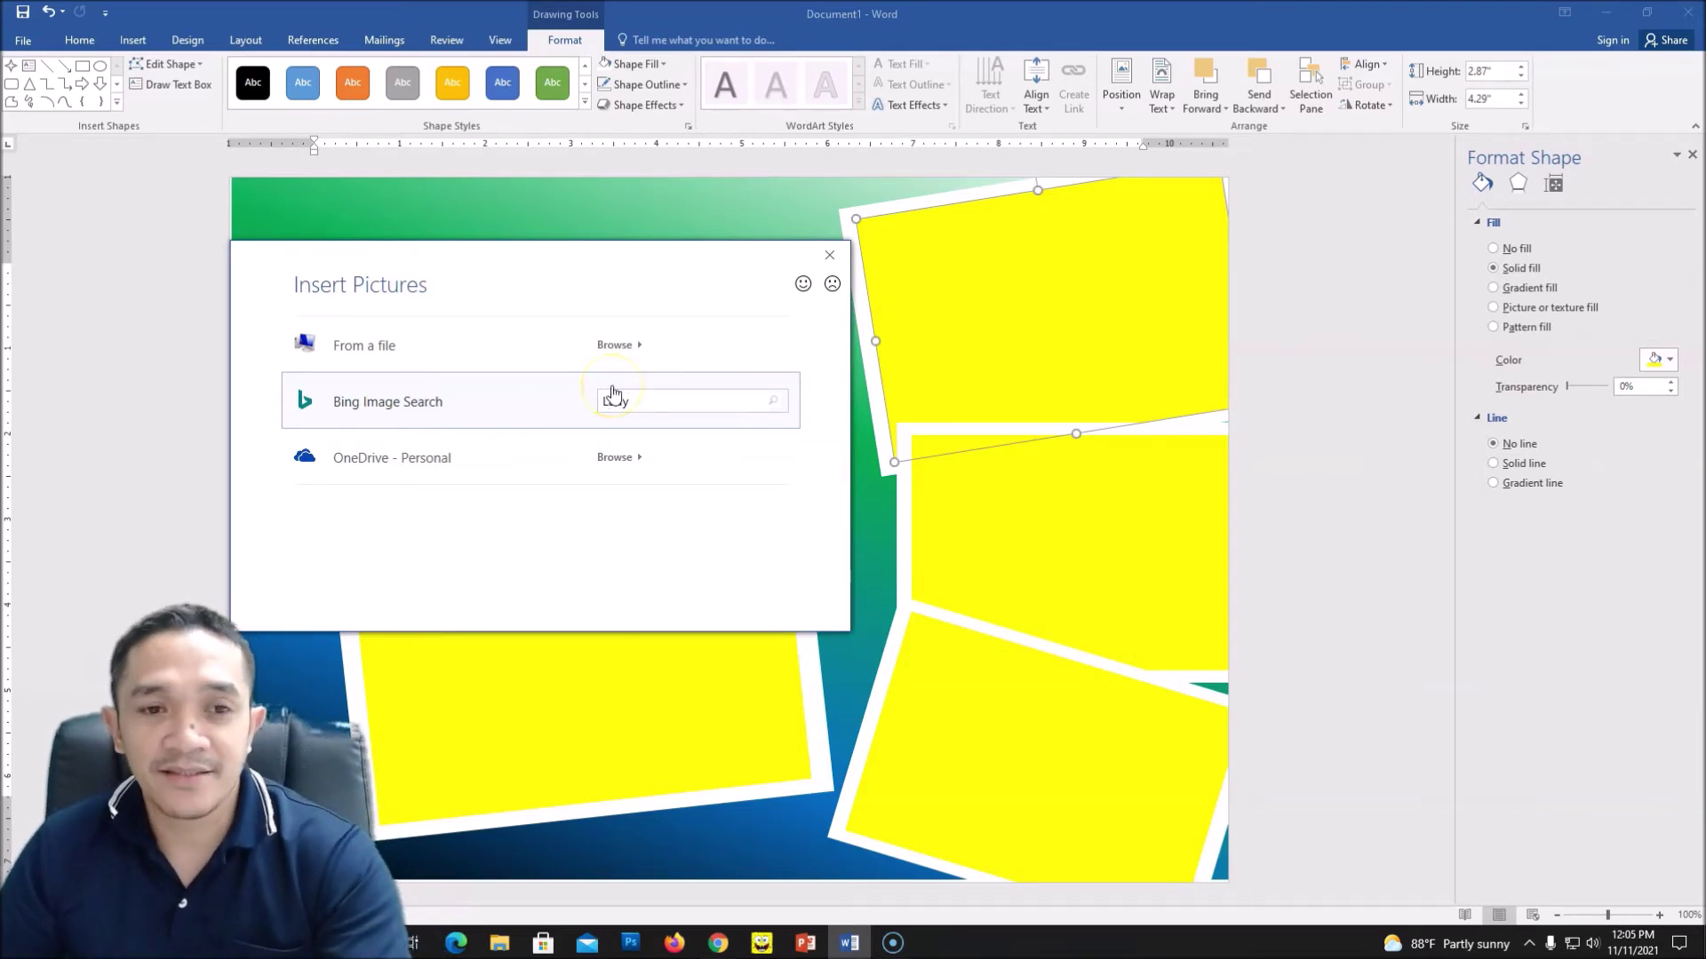
key("Return")
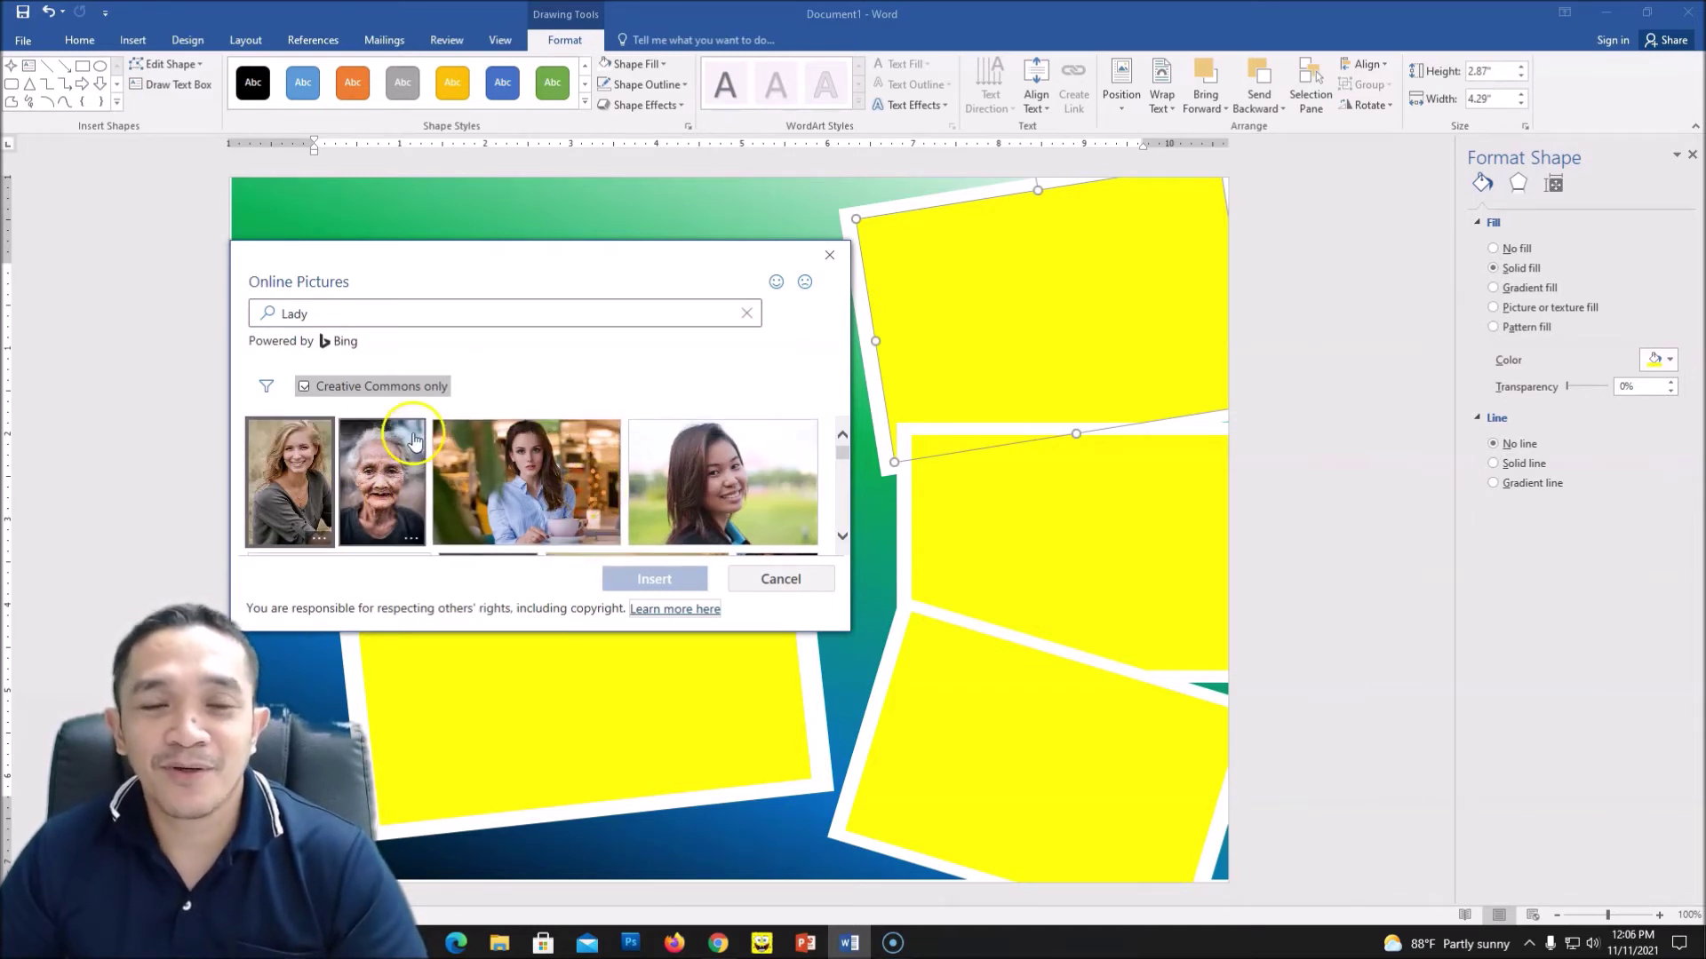
Step: Search for "woman" instead and fill the rectangle with the street photo of a long-haired woman in a light blue jacket
left_click_drag(338, 316, 260, 322)
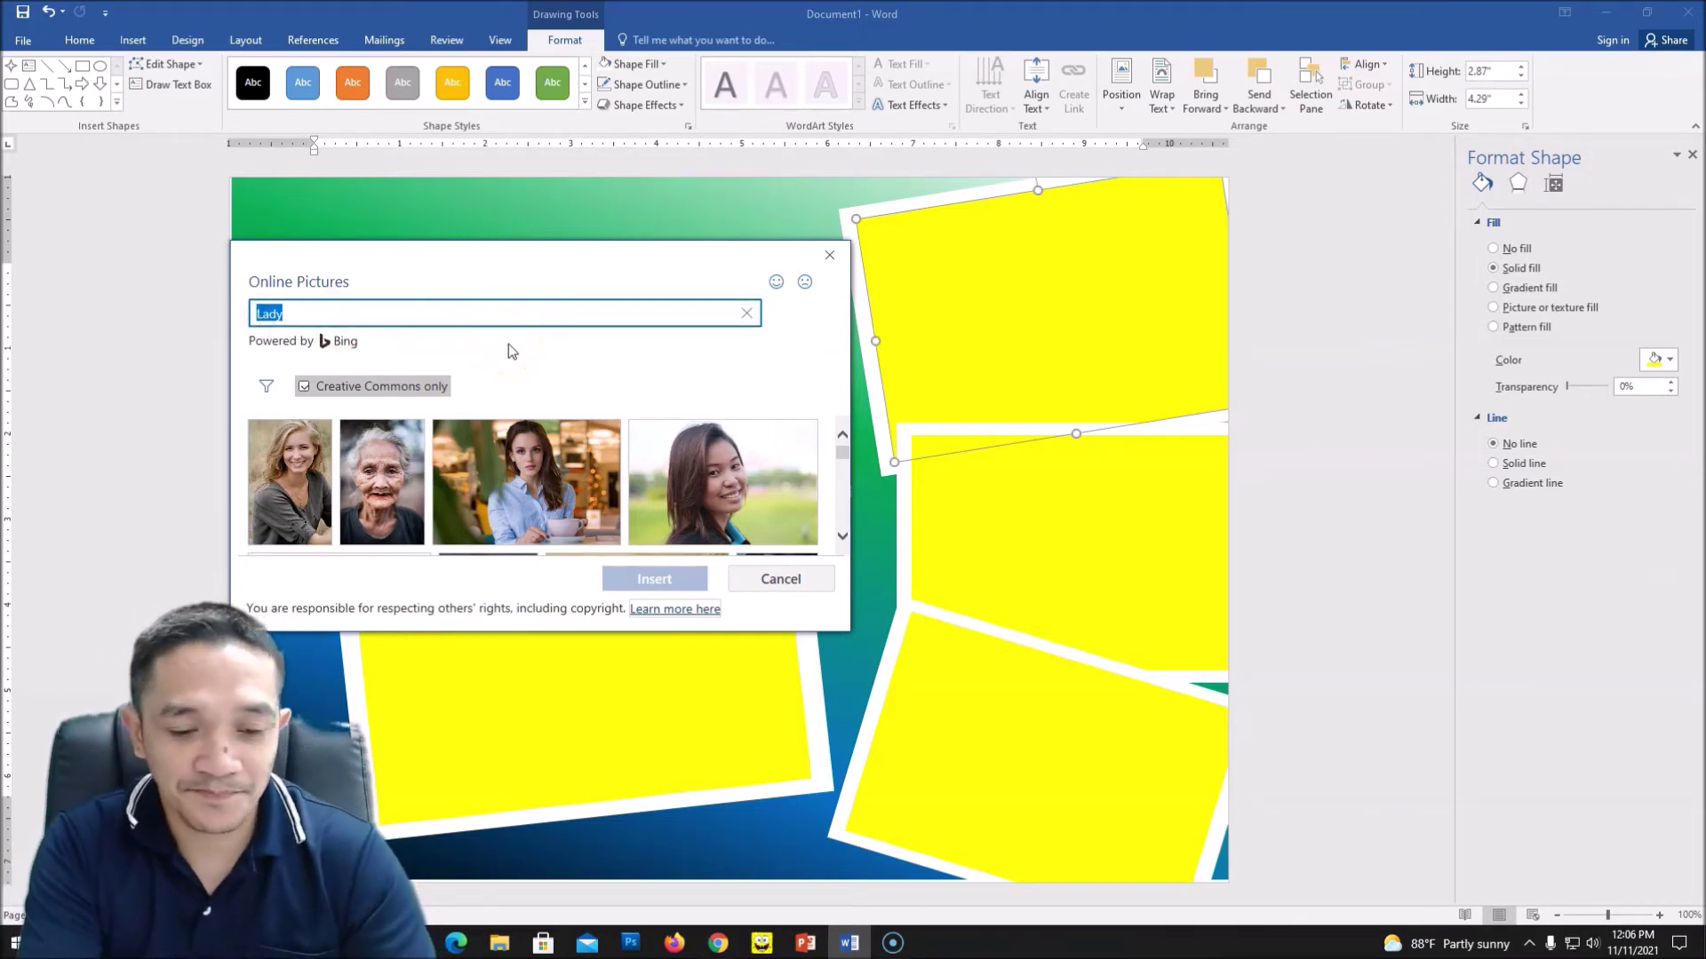
type("wome")
key("BackSpace")
type("an")
key("Return")
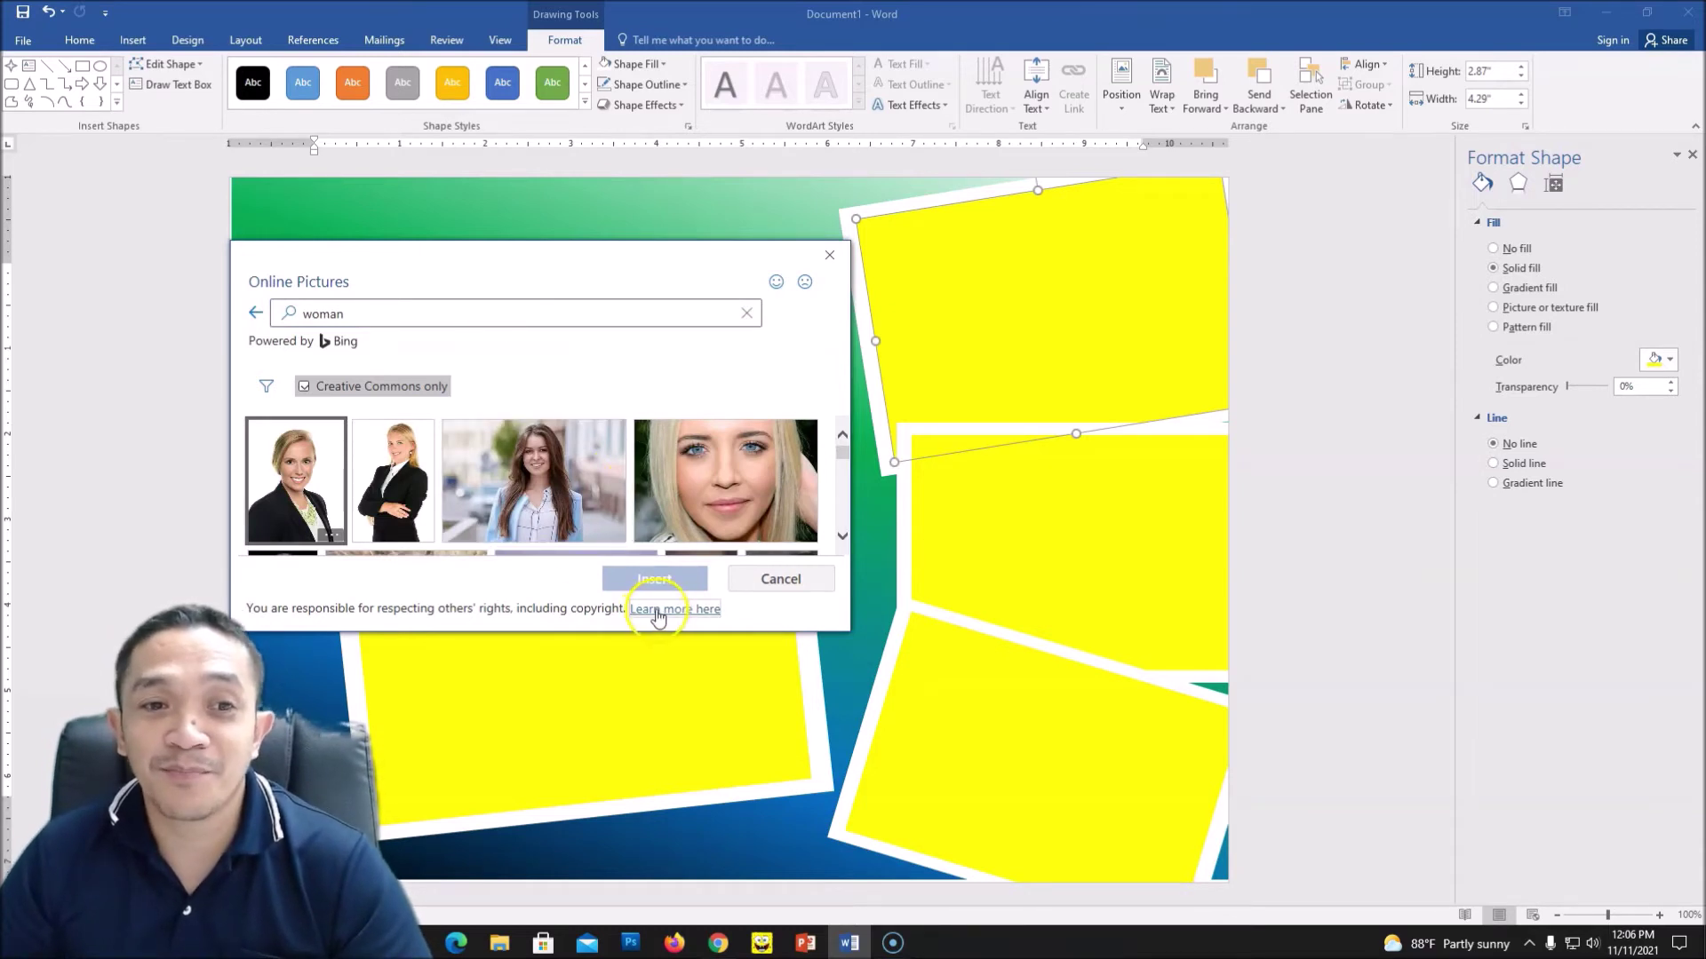
left_click(543, 495)
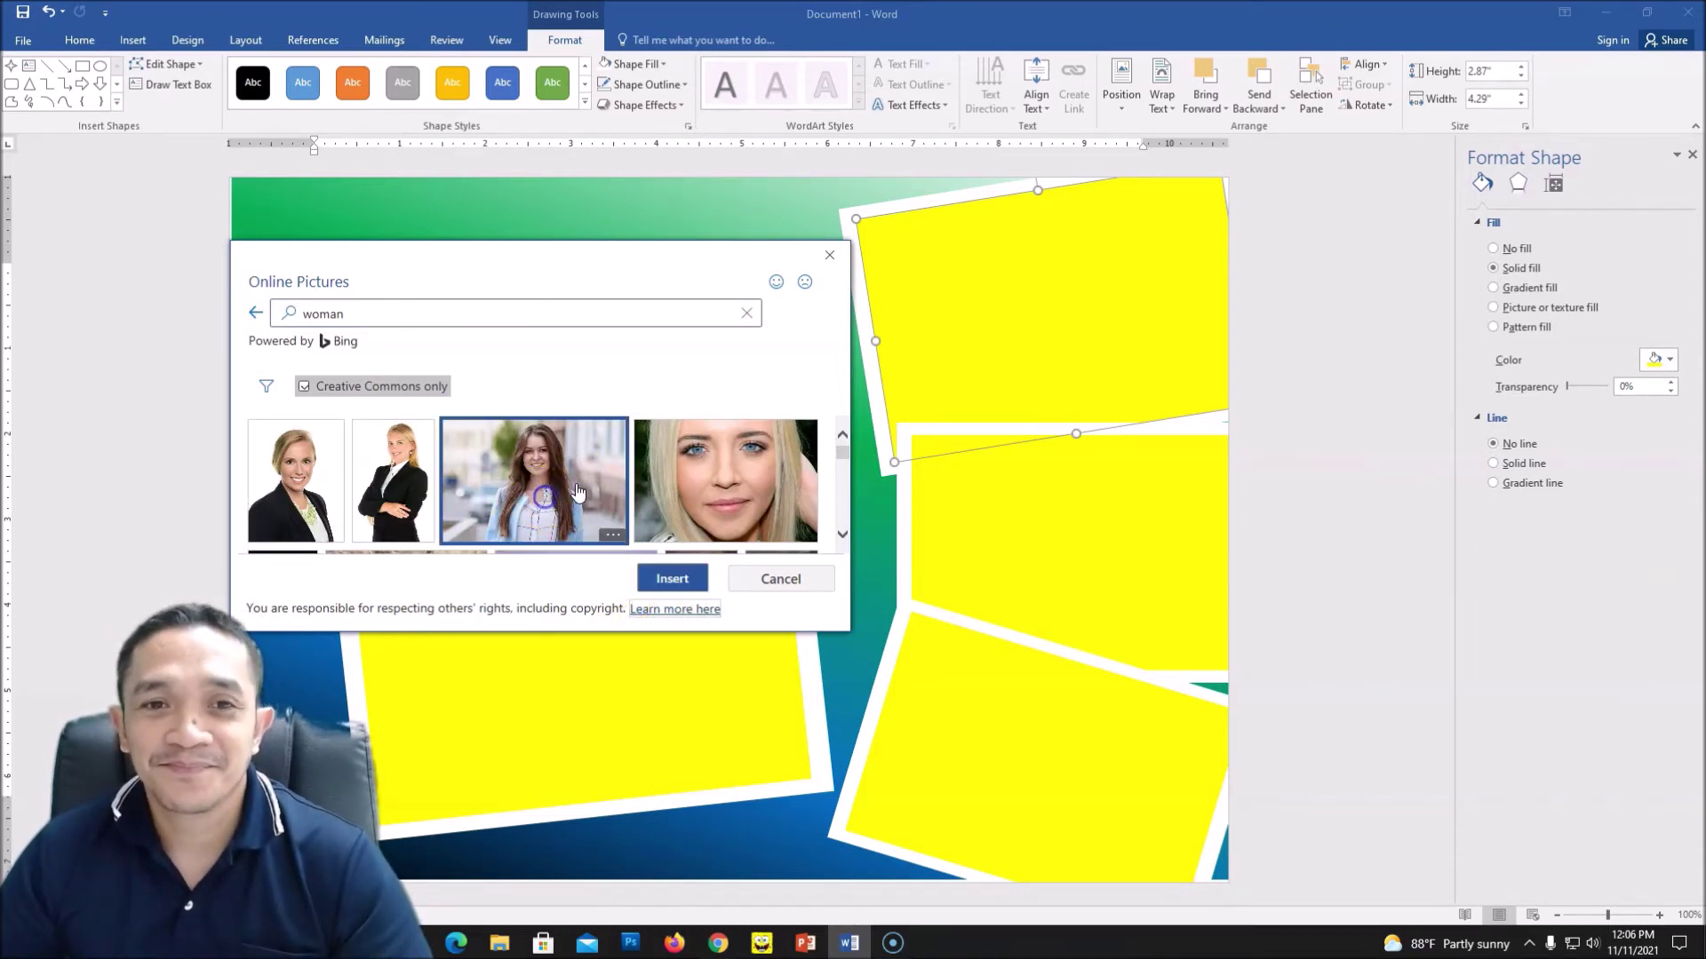
left_click(673, 583)
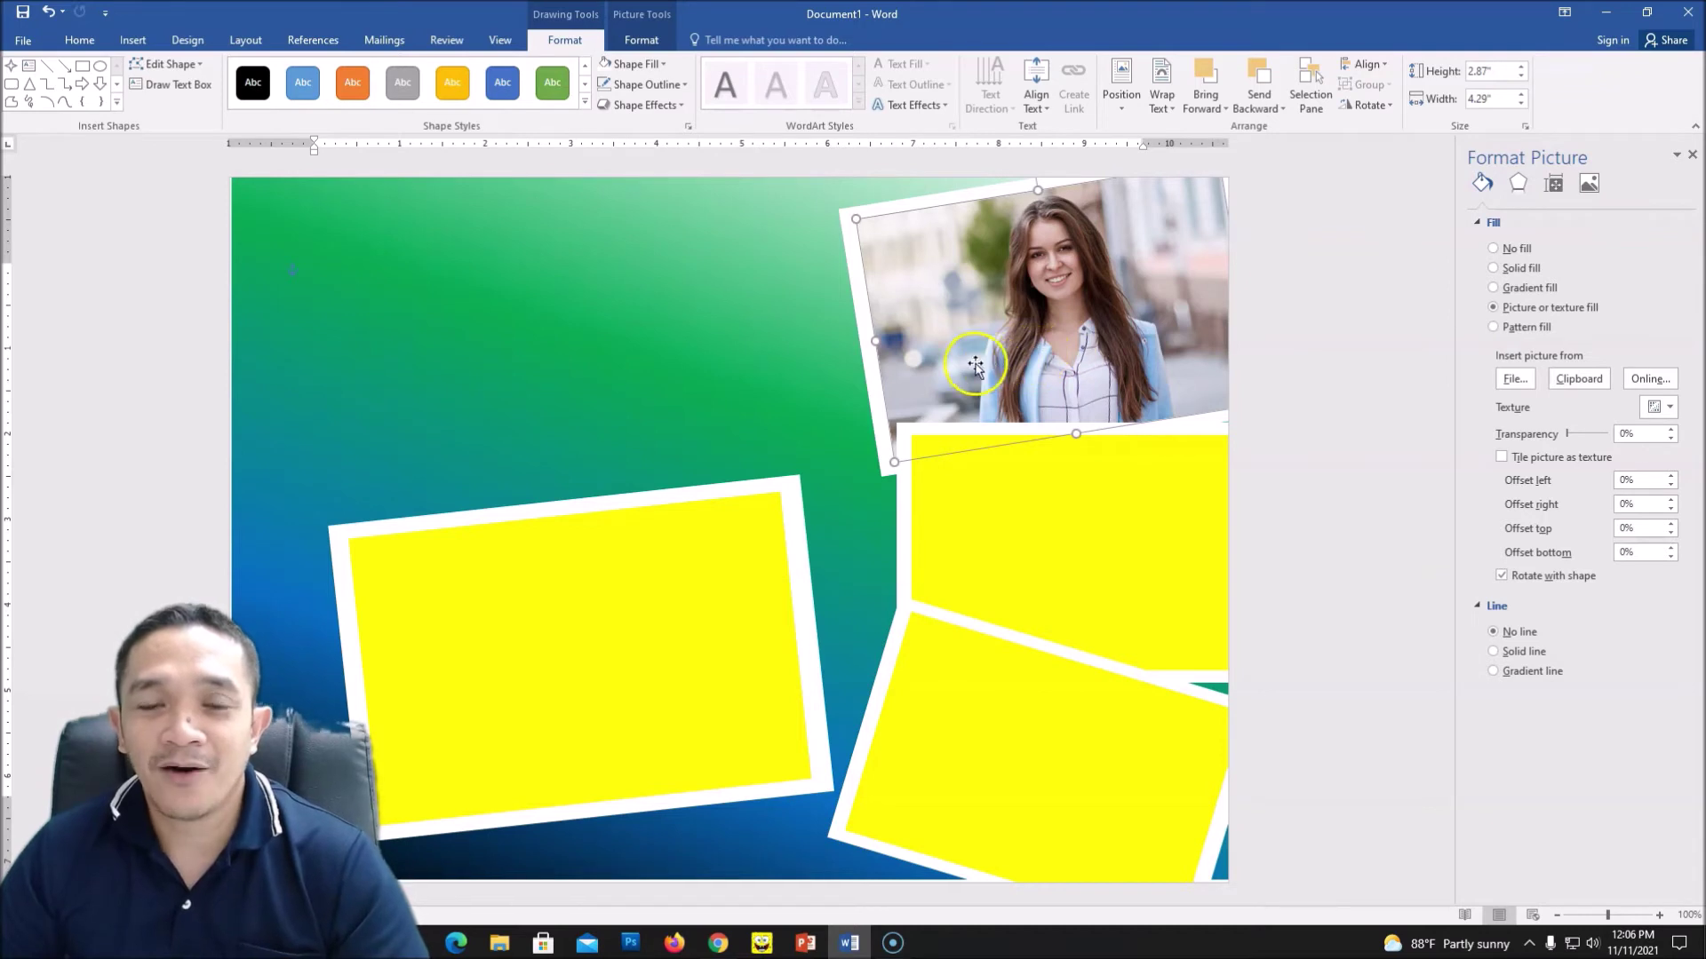
Step: Ungroup the middle-right frame into its white border and yellow rectangle
left_click(1047, 548)
right_click(1045, 548)
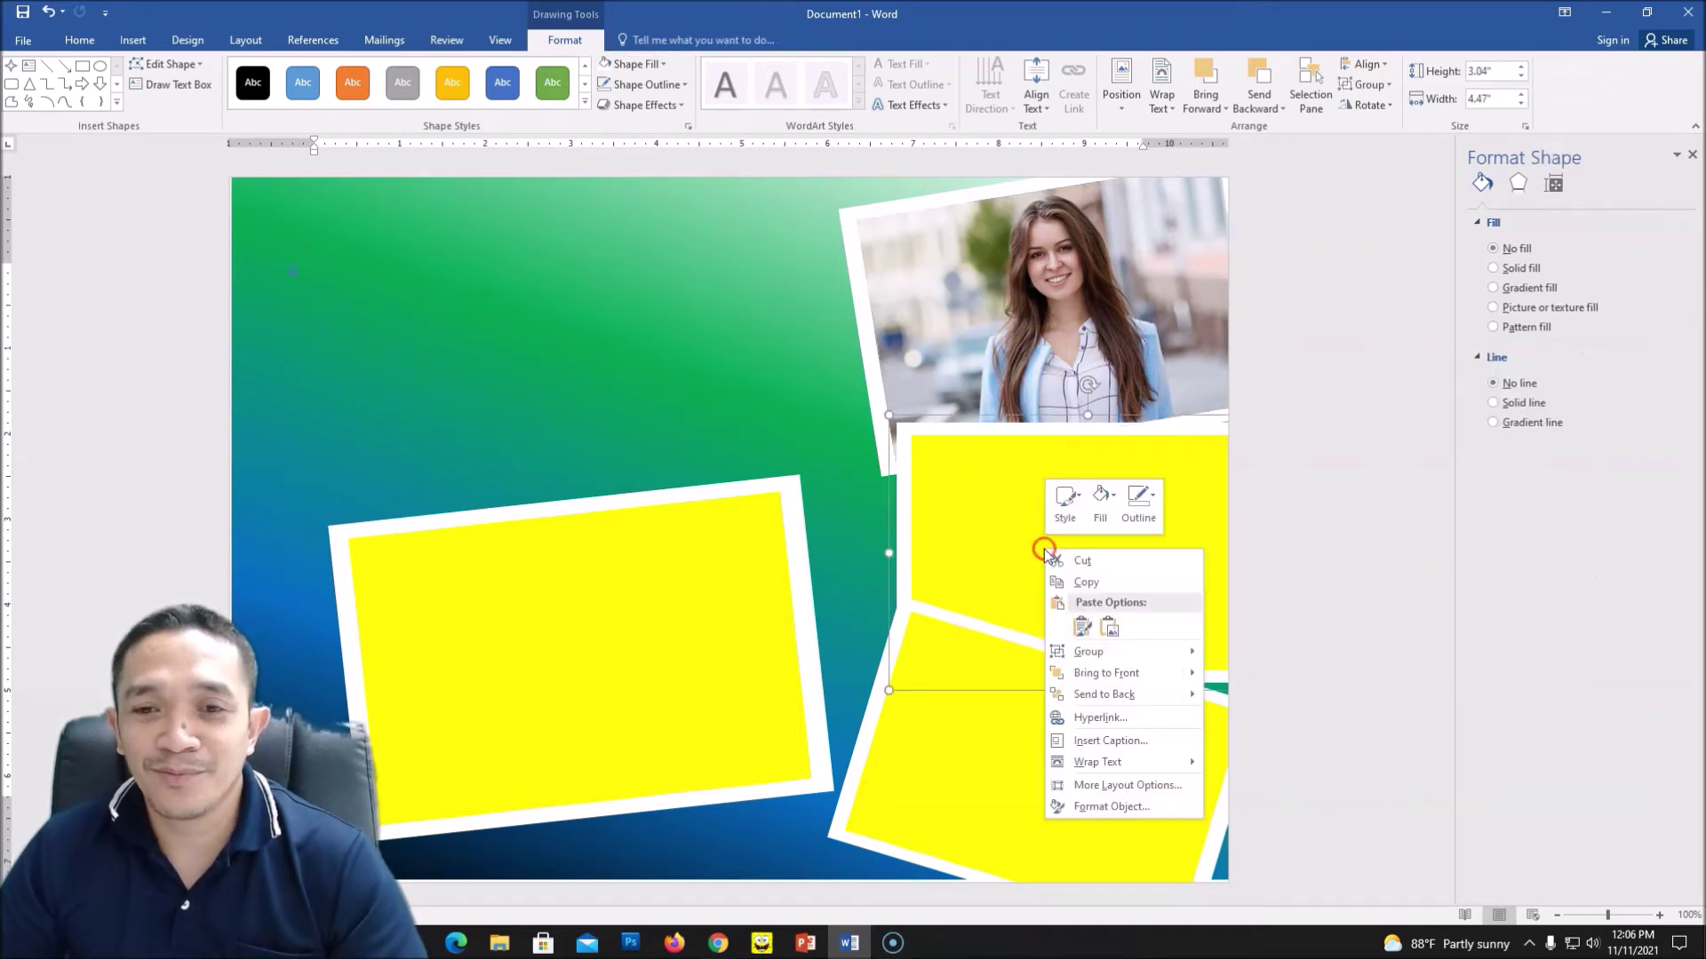
mouse_move(1108, 667)
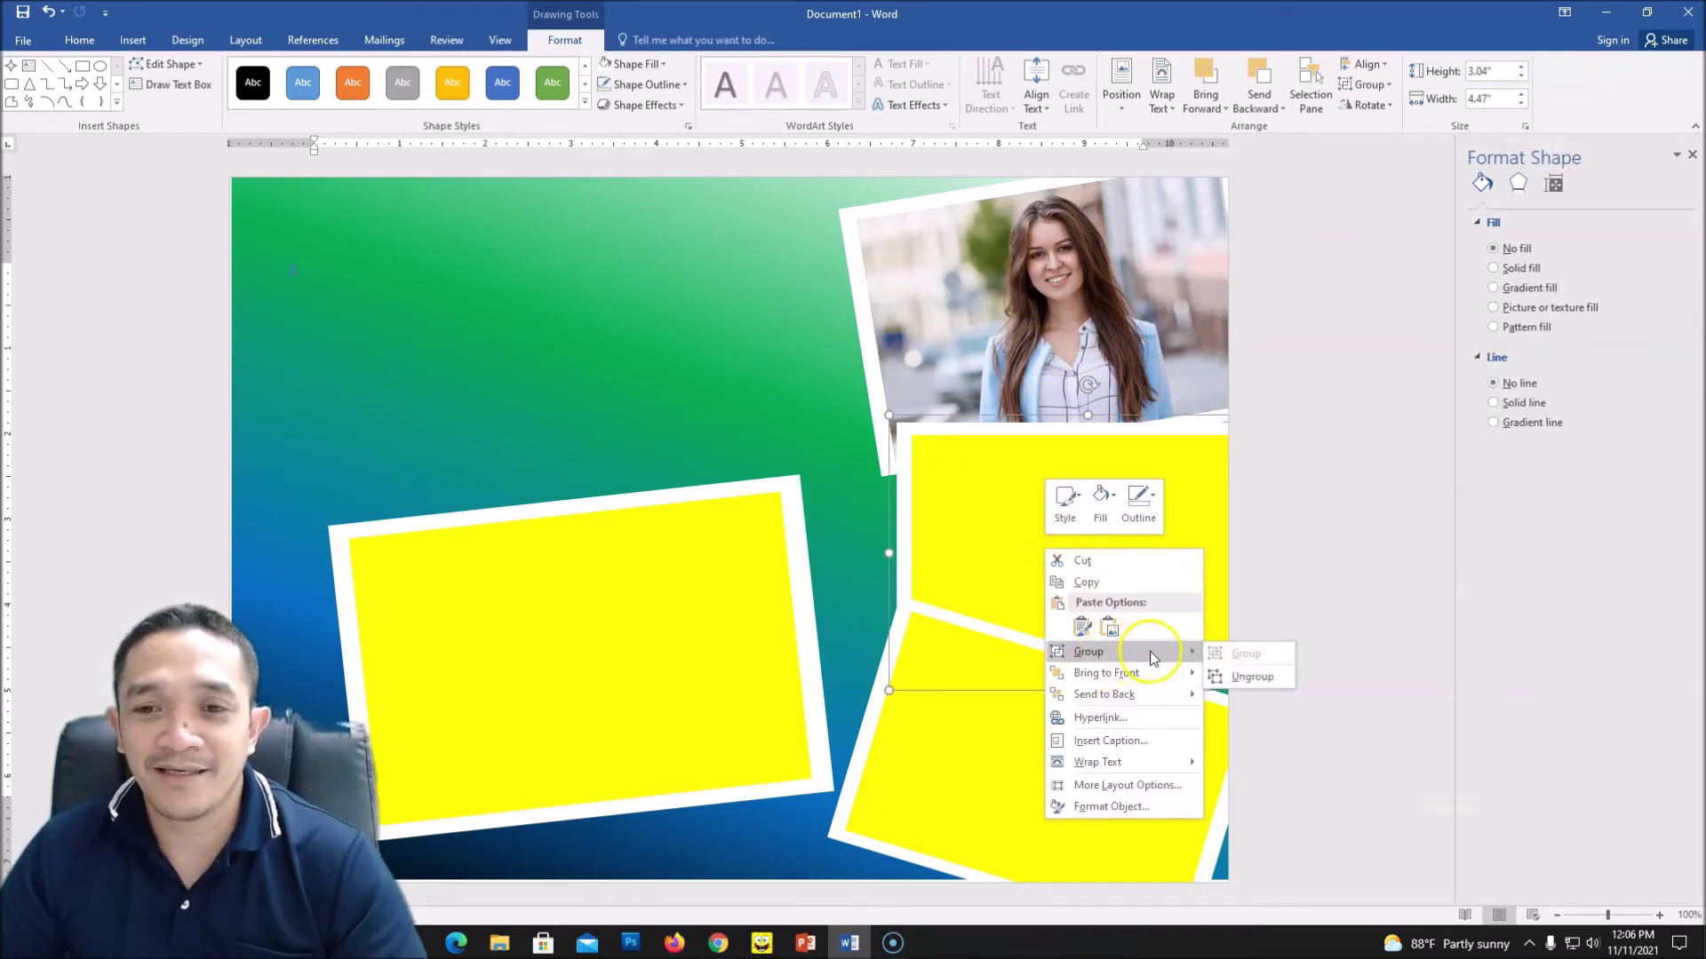
left_click(1242, 682)
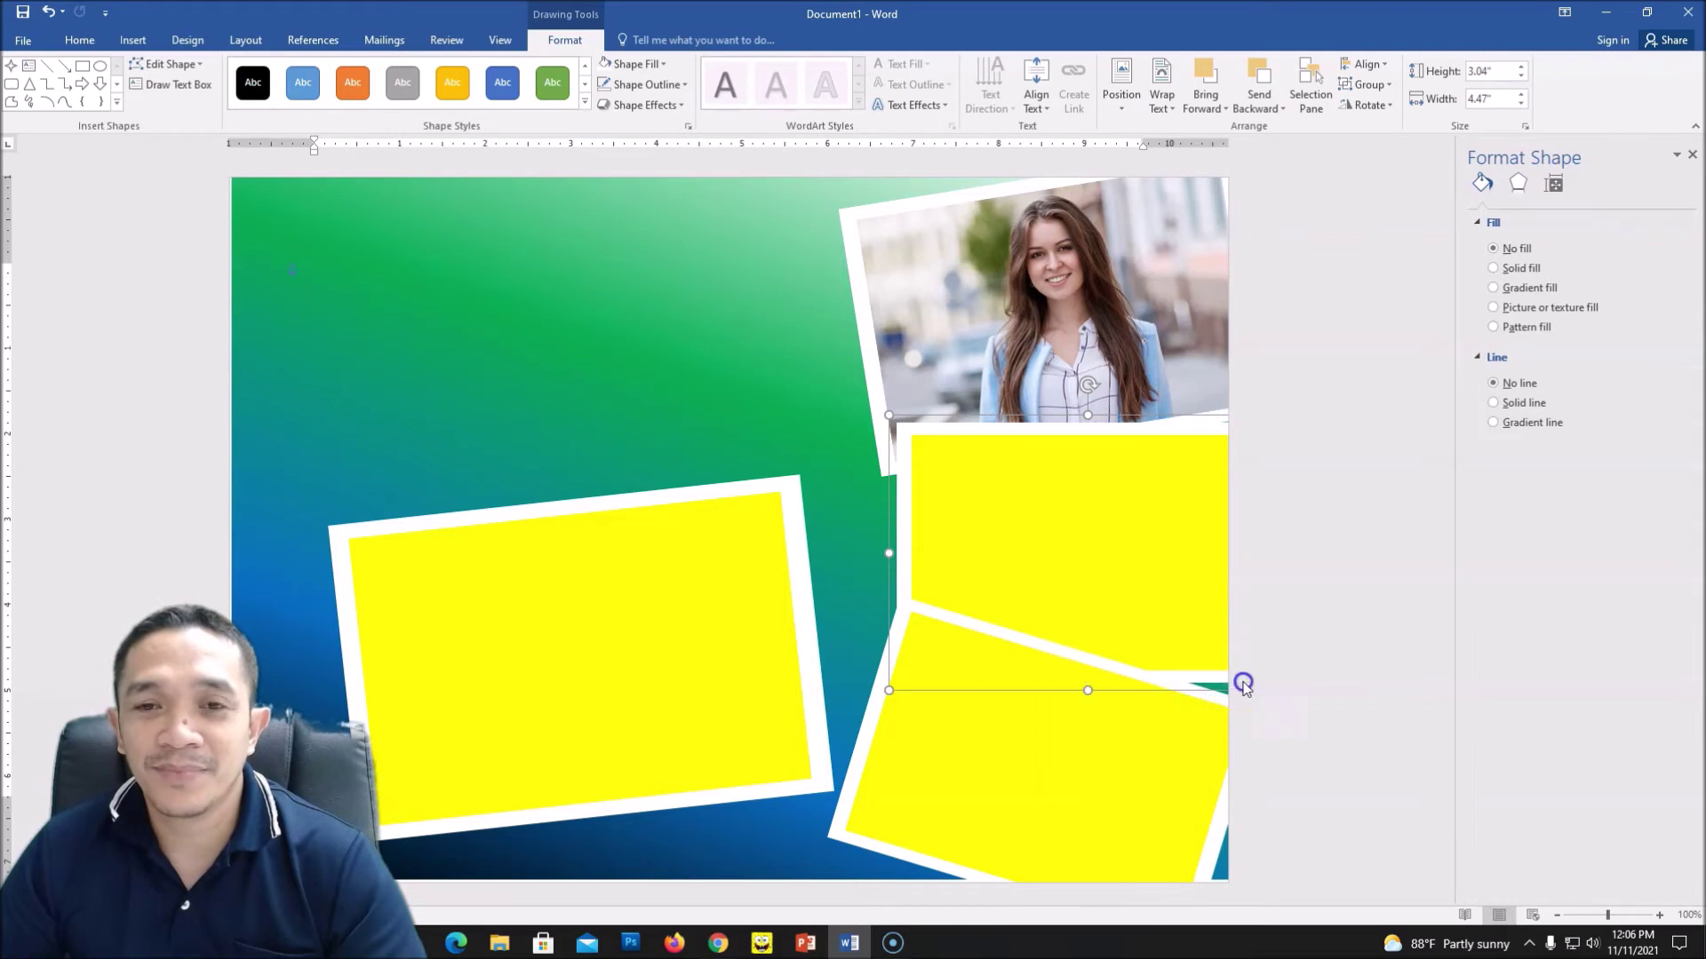
Step: Try to fill both shapes of the middle-right frame with the woman's portrait from the Pictures folder, and undo the fill
right_click(1064, 480)
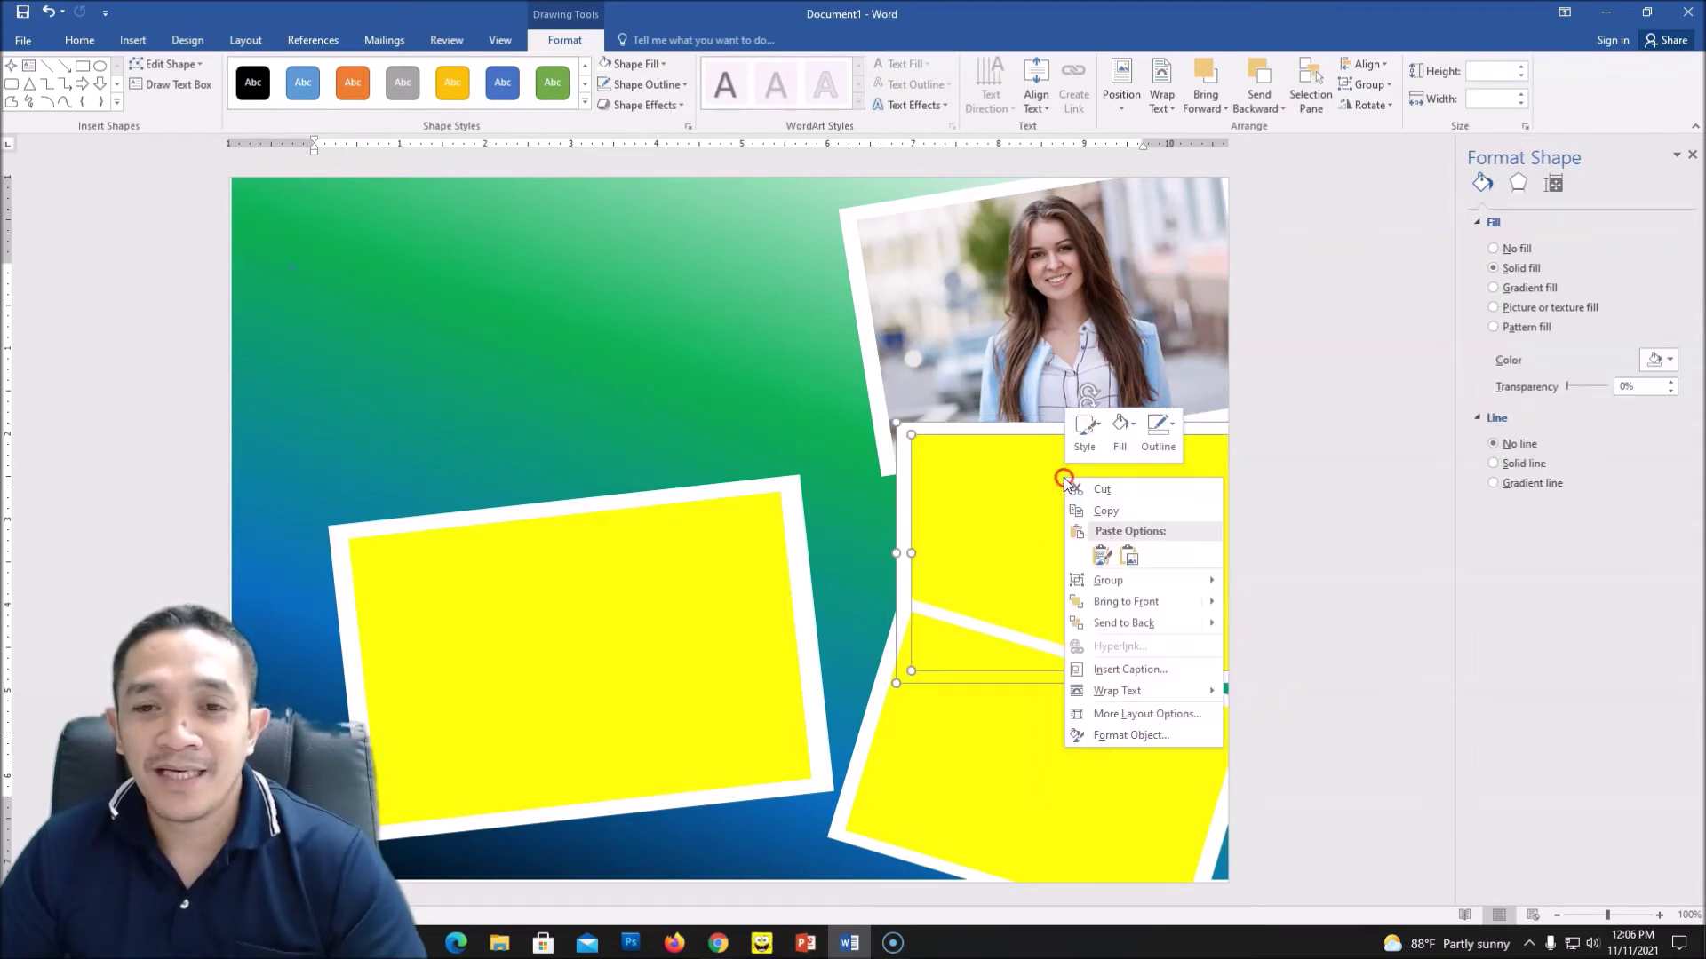
left_click(1134, 432)
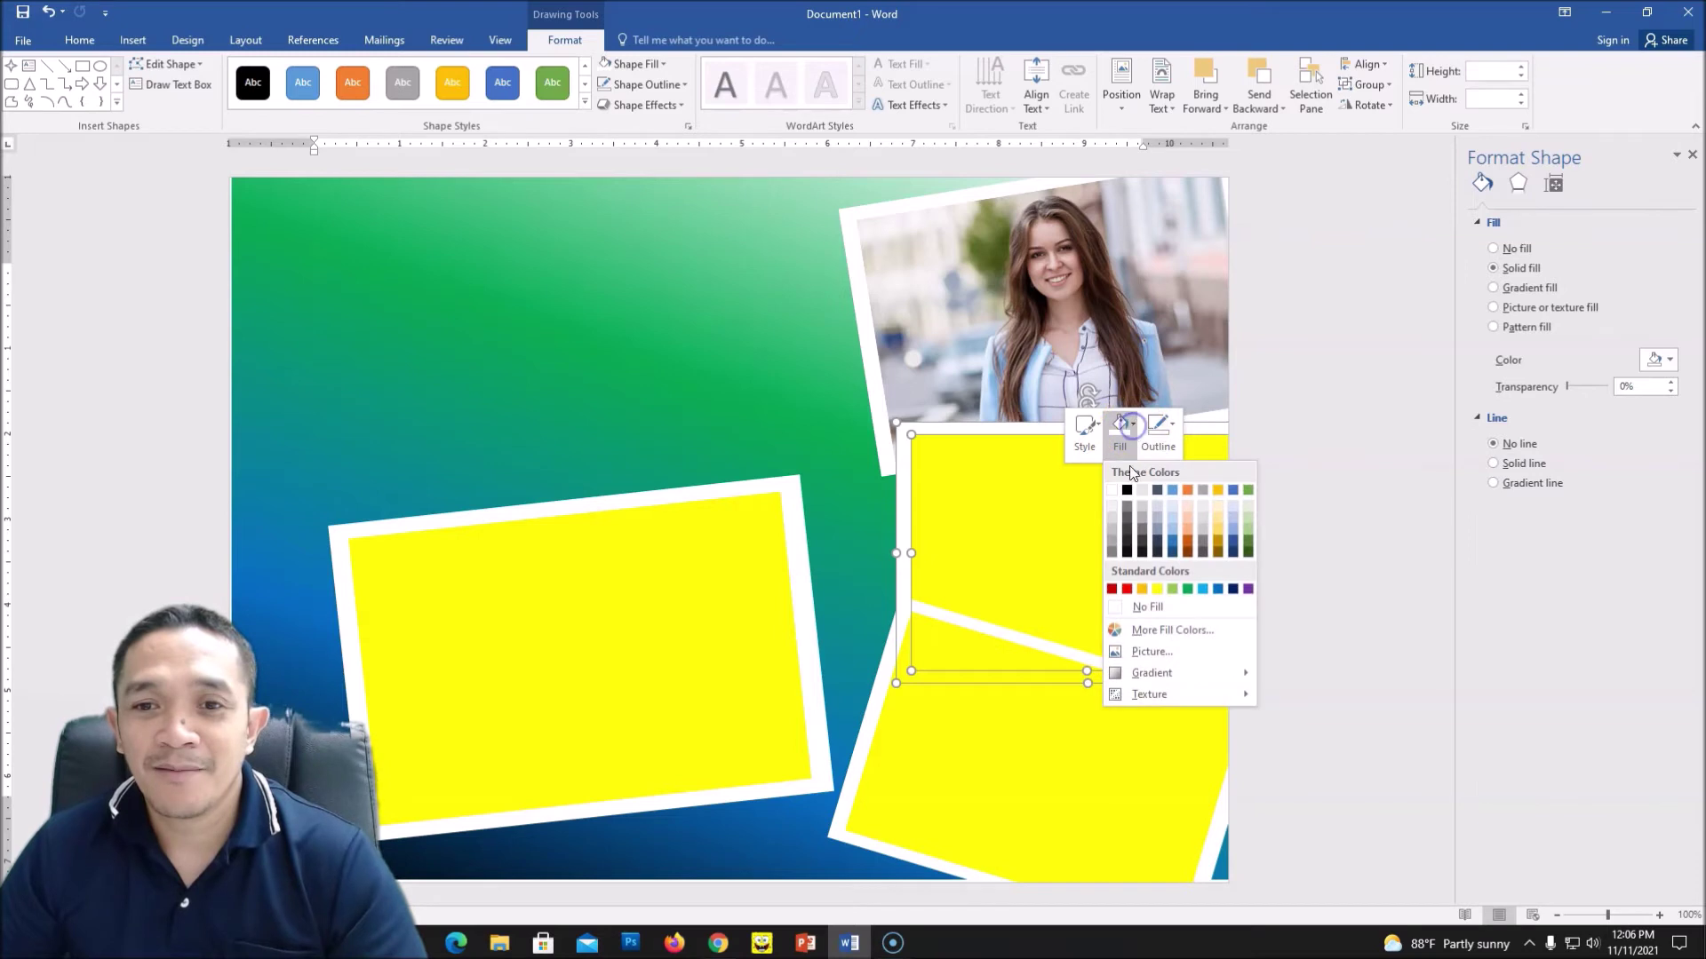
left_click(1133, 651)
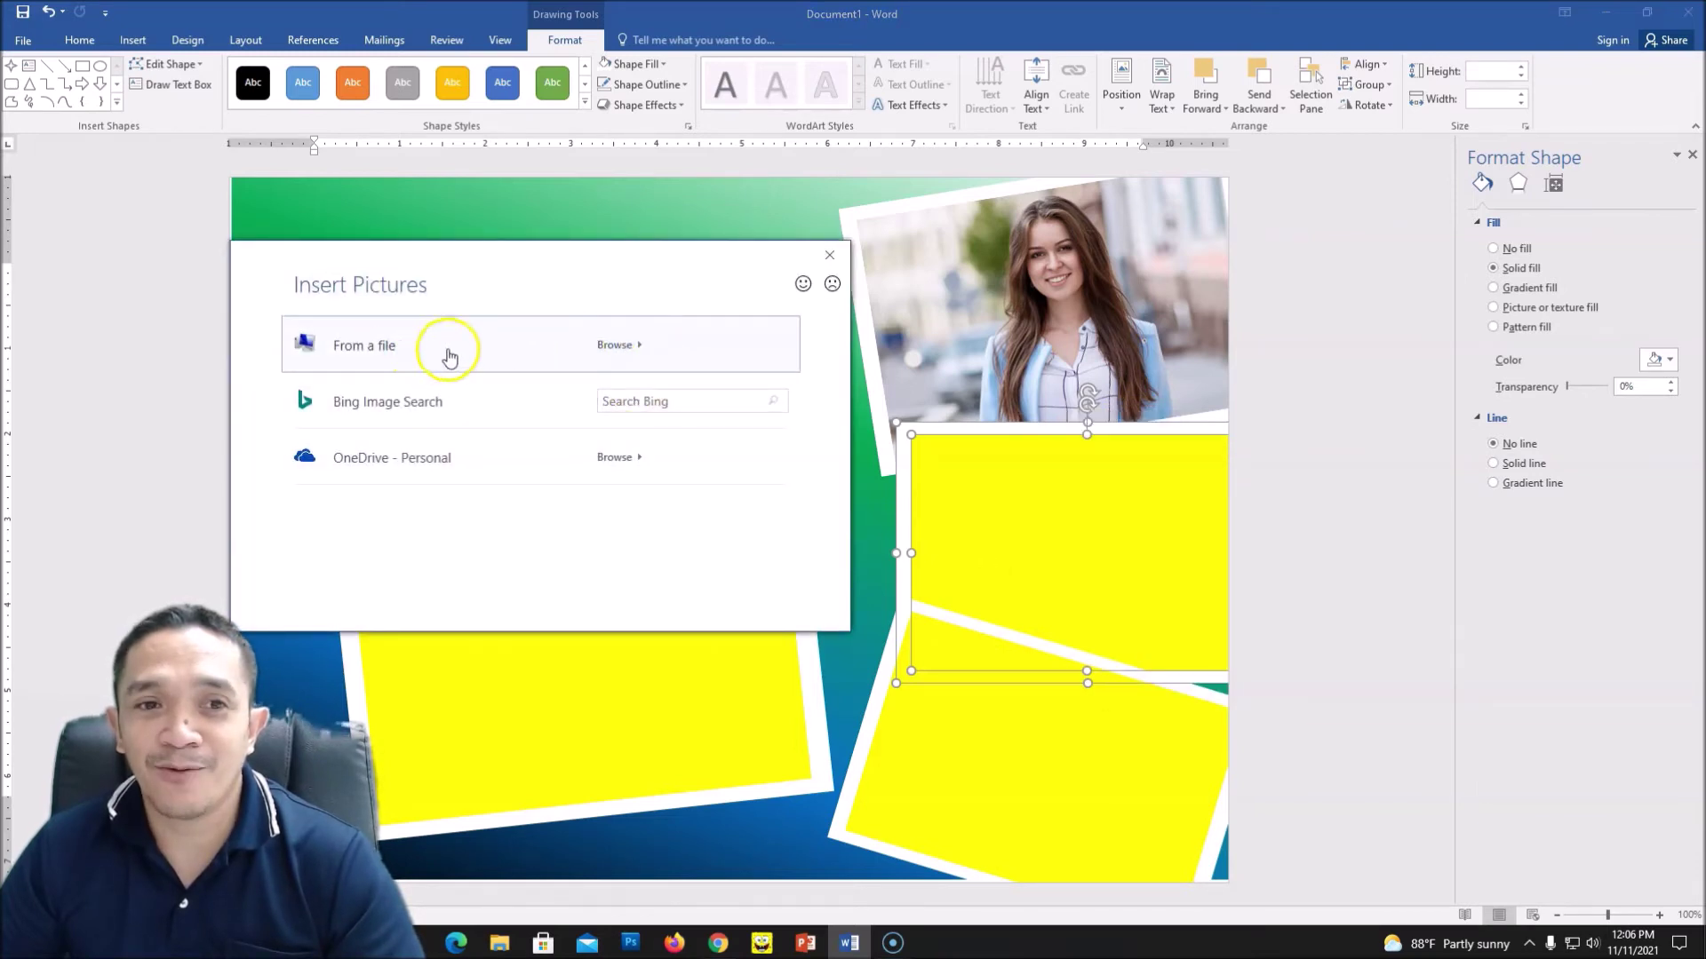
left_click(603, 350)
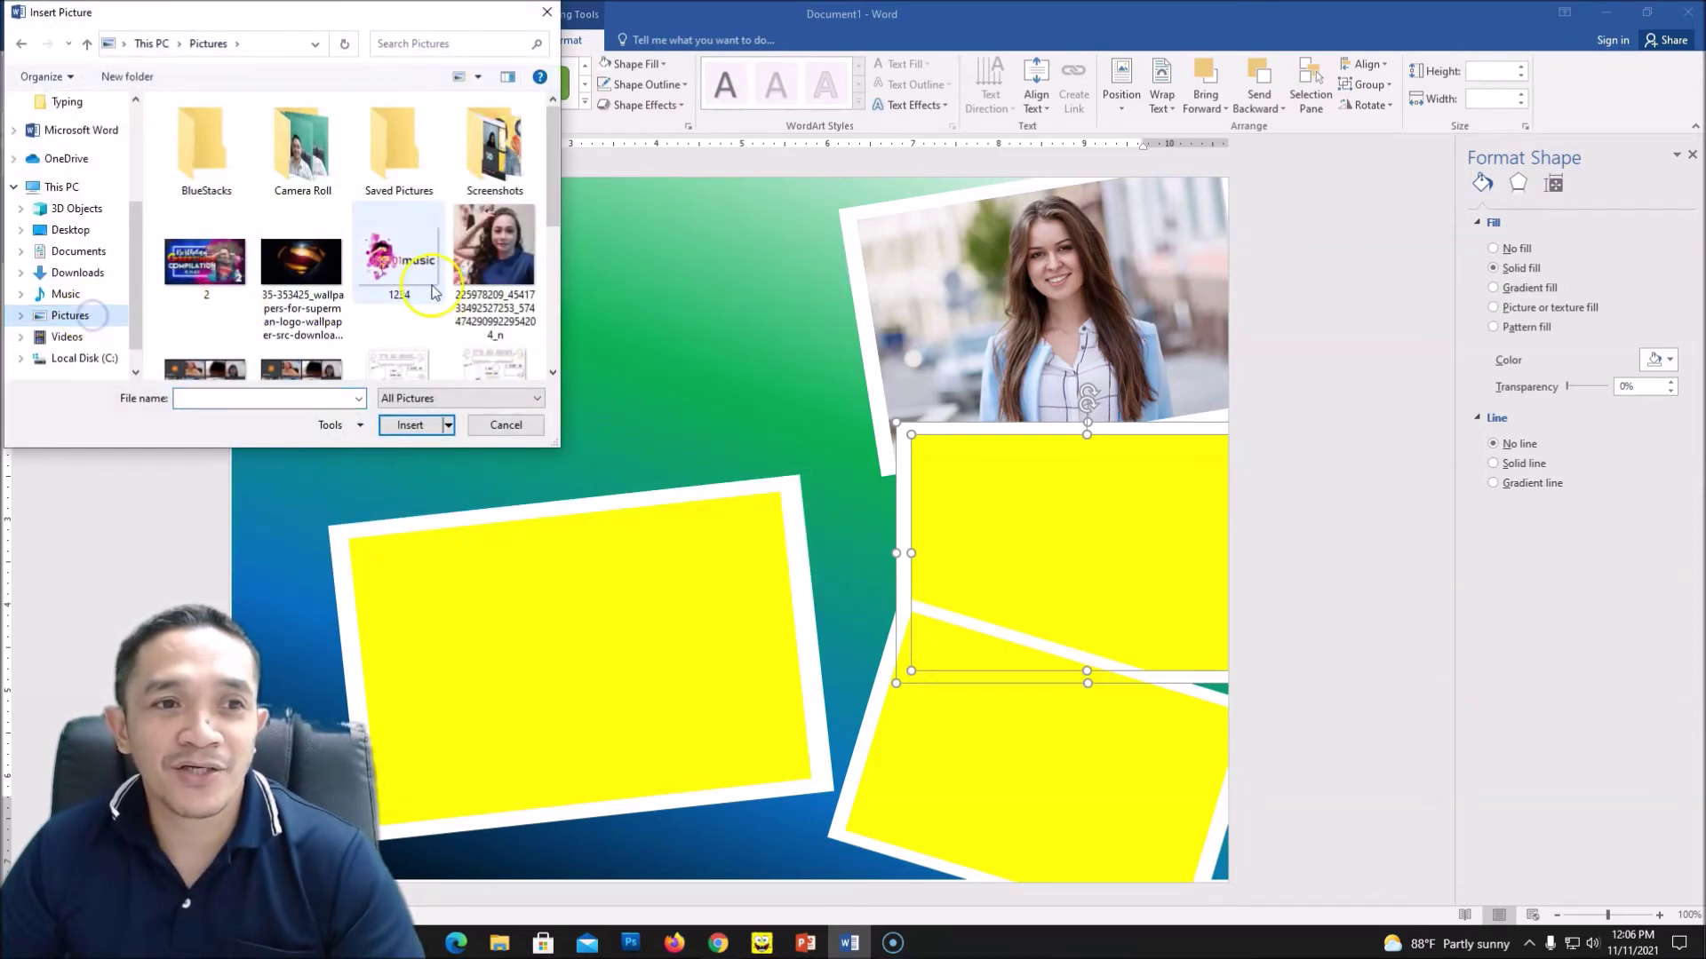
left_click(494, 253)
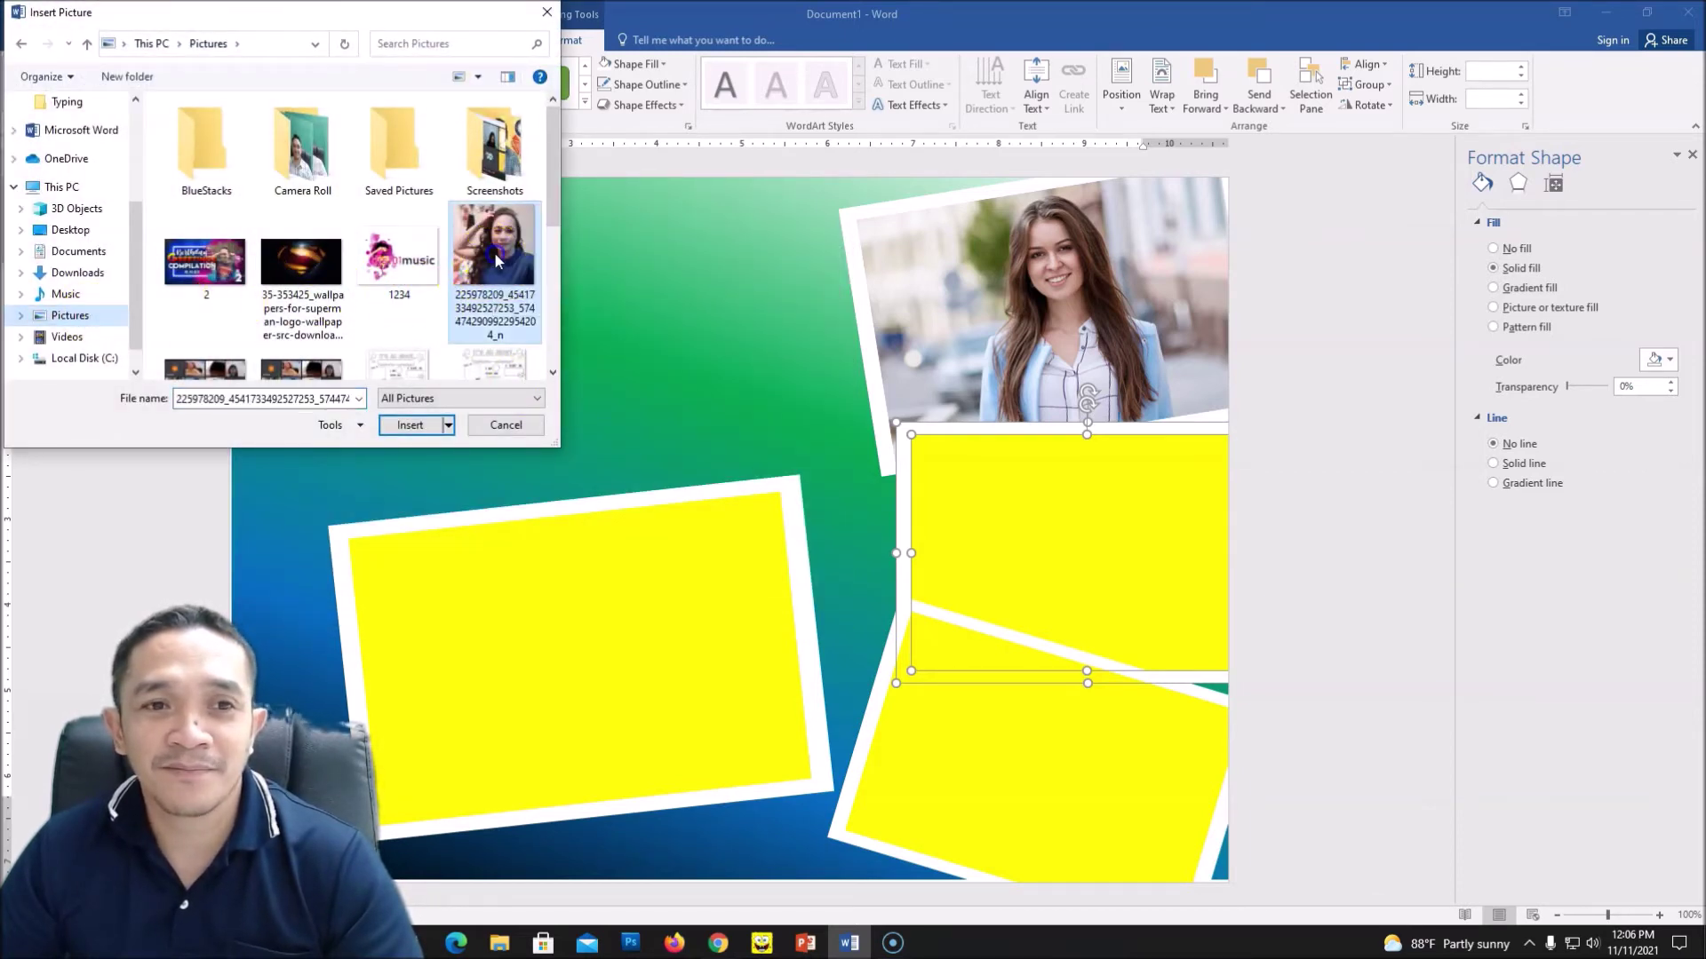
left_click(414, 425)
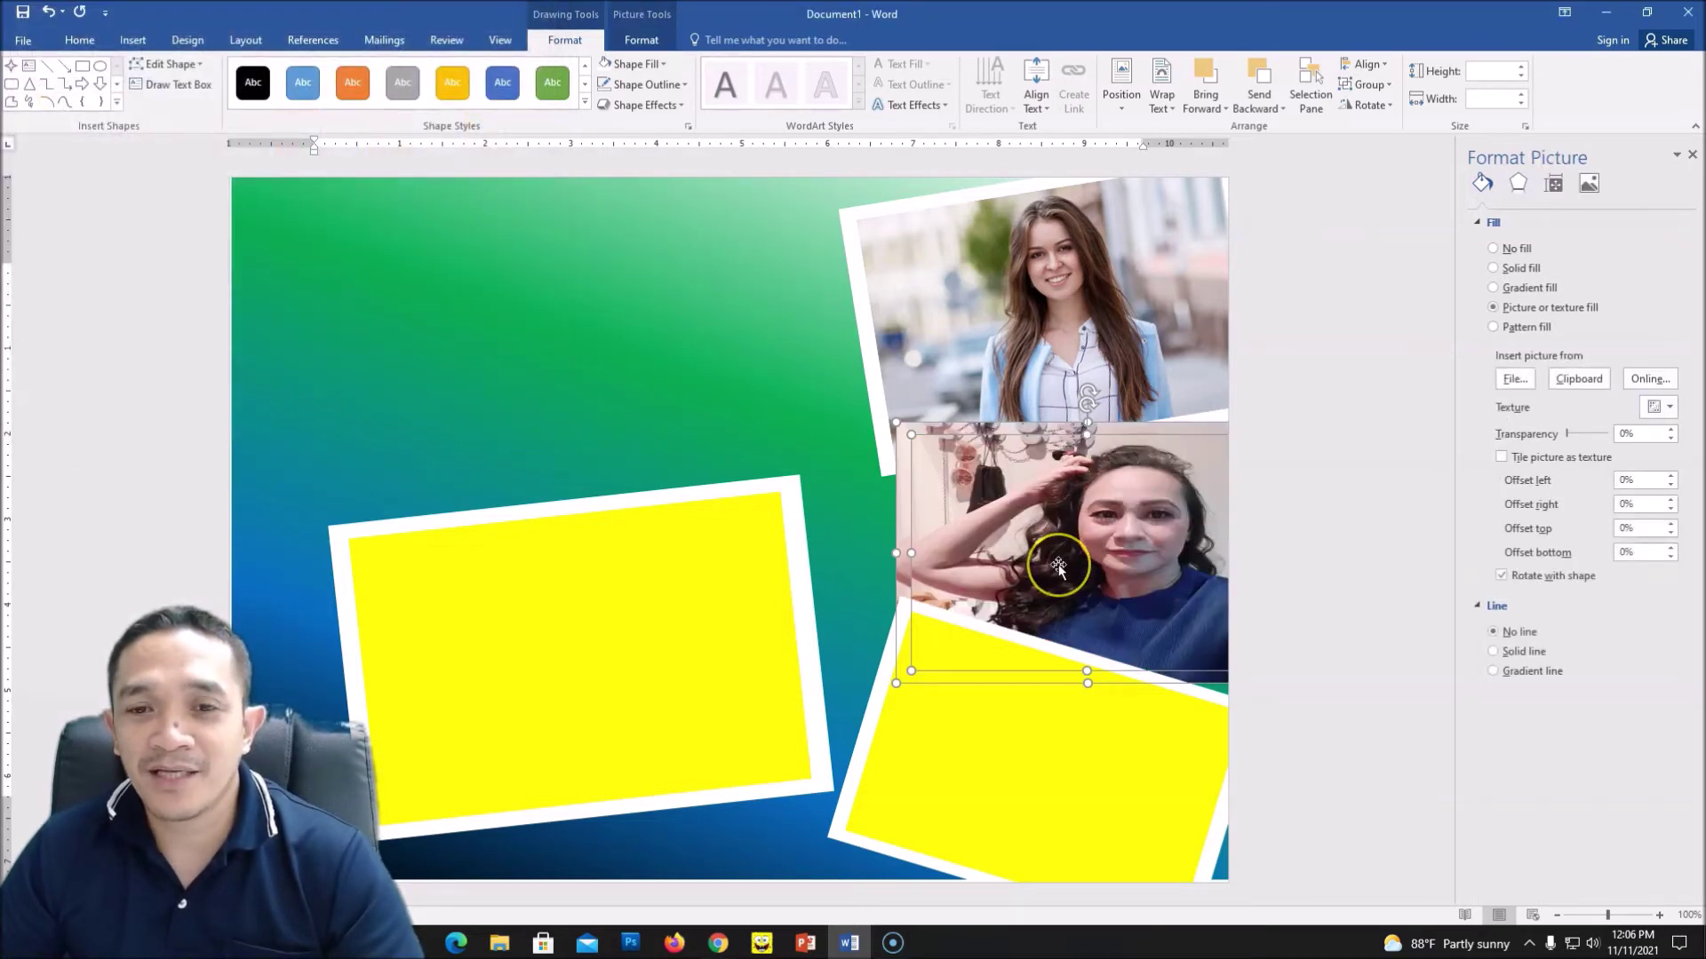
key("ctrl+z")
left_click(785, 446)
Step: Fill only the yellow rectangle of the middle-right frame with the portrait of the woman in navy from the Pictures folder
left_click(1106, 555)
right_click(1084, 529)
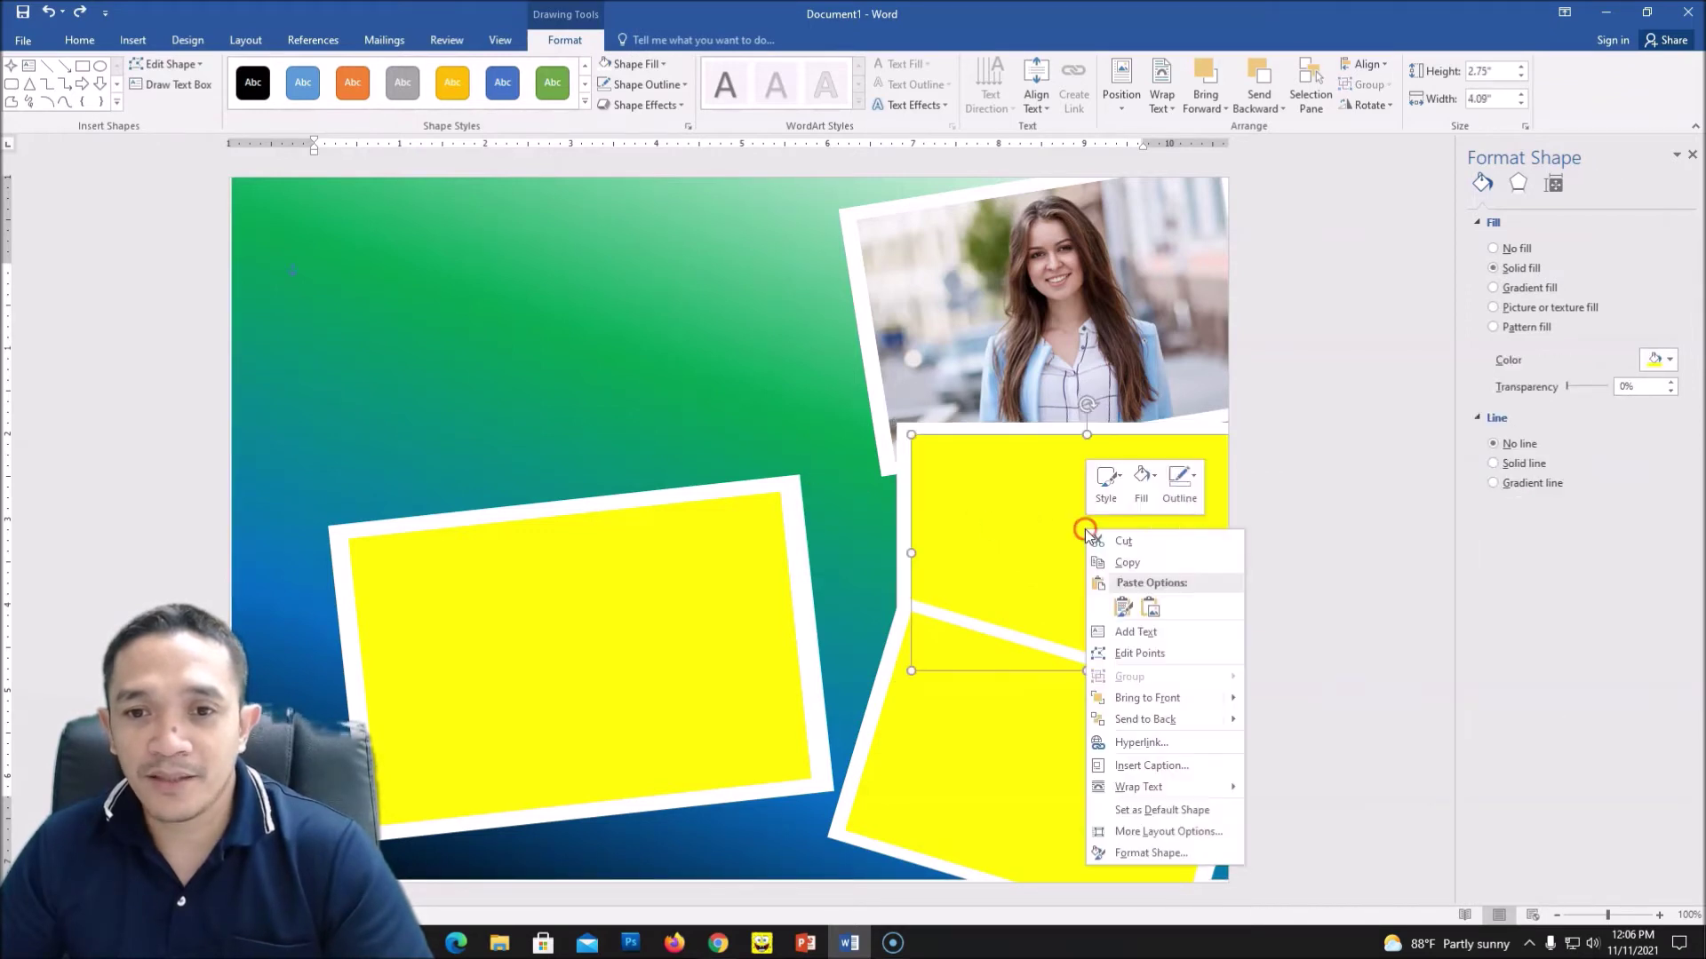
left_click(1154, 481)
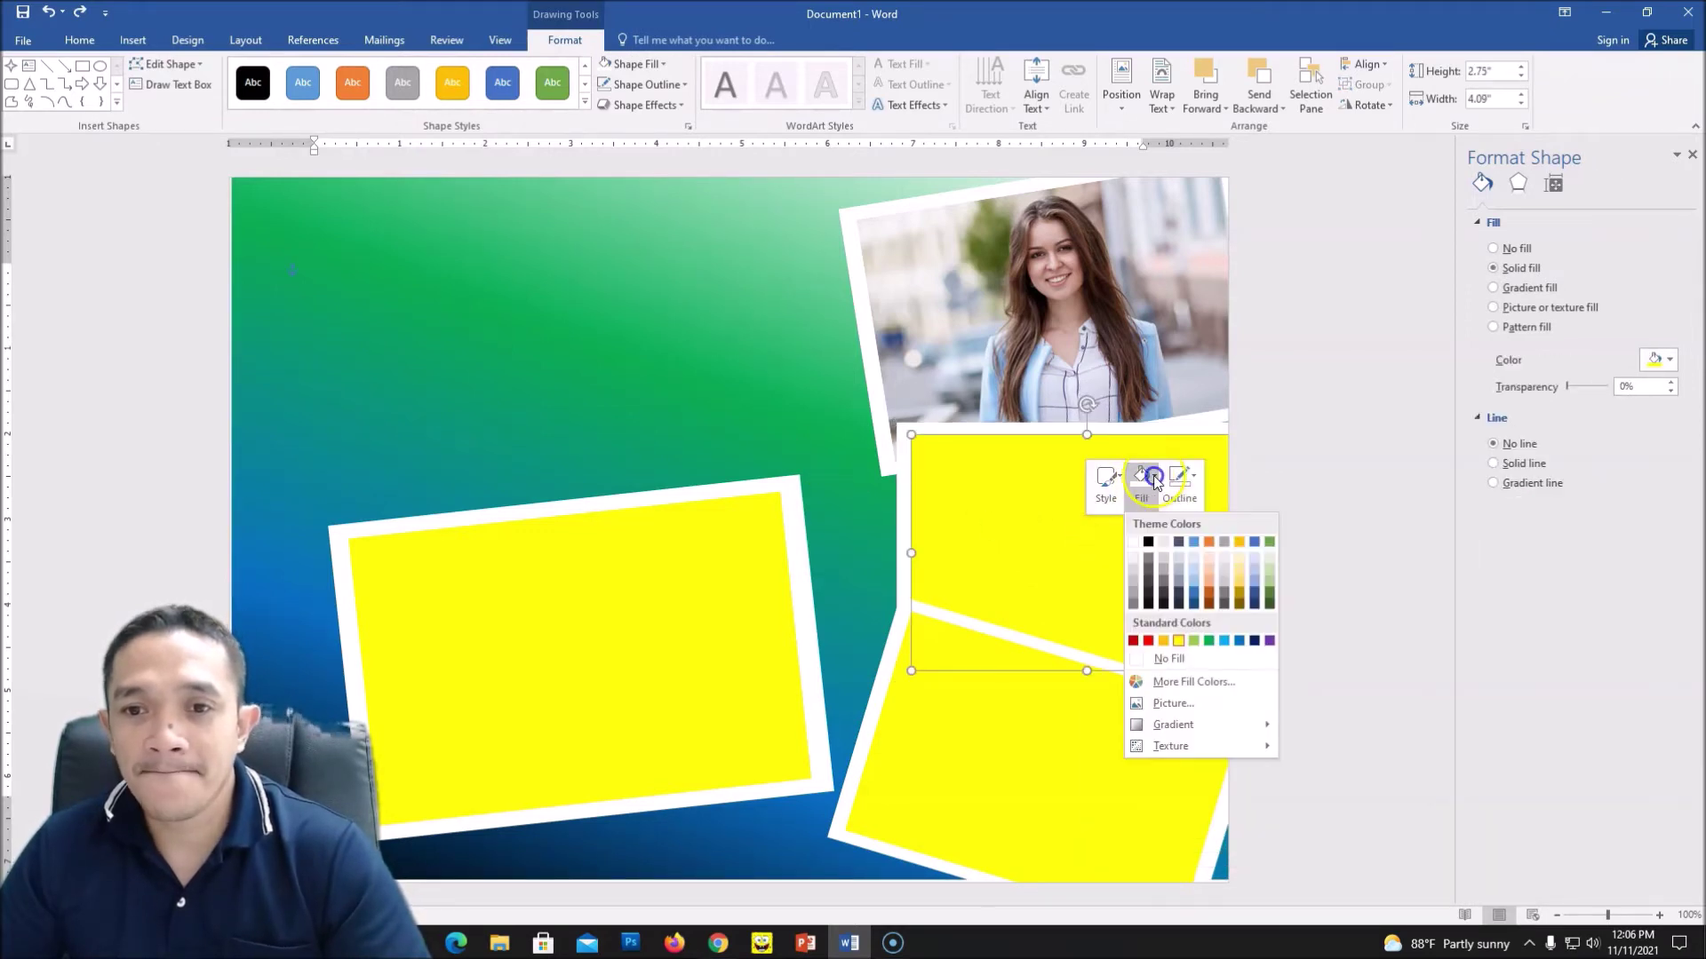
left_click(1156, 706)
left_click(616, 345)
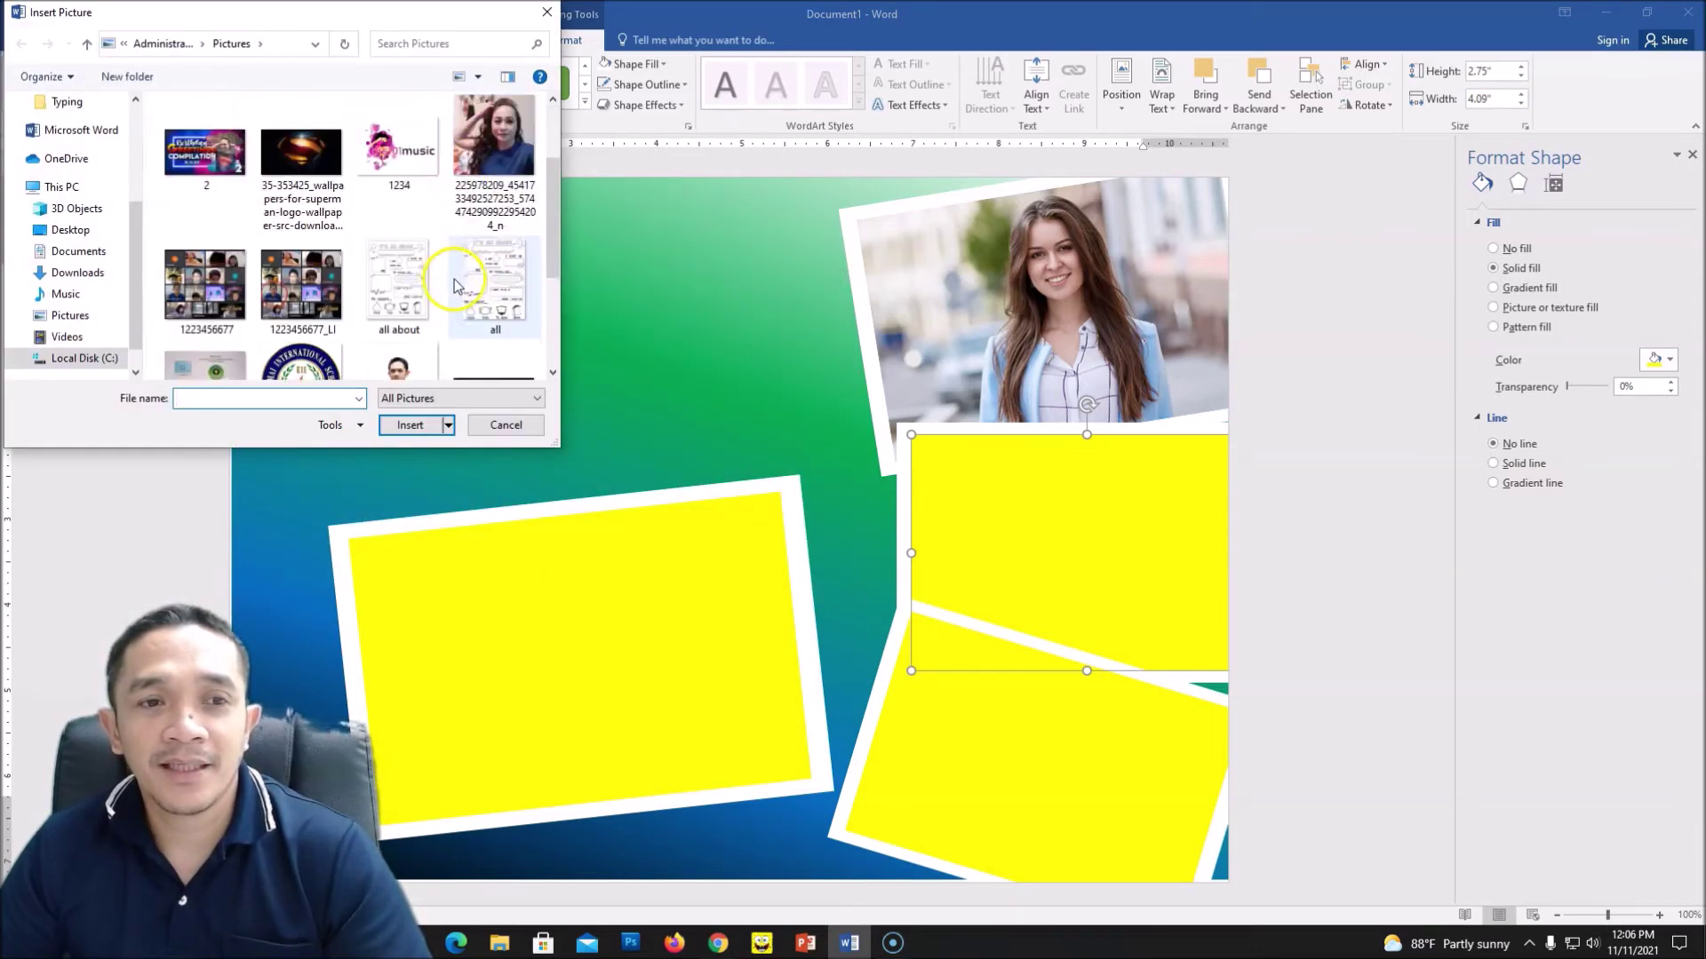
left_click(500, 246)
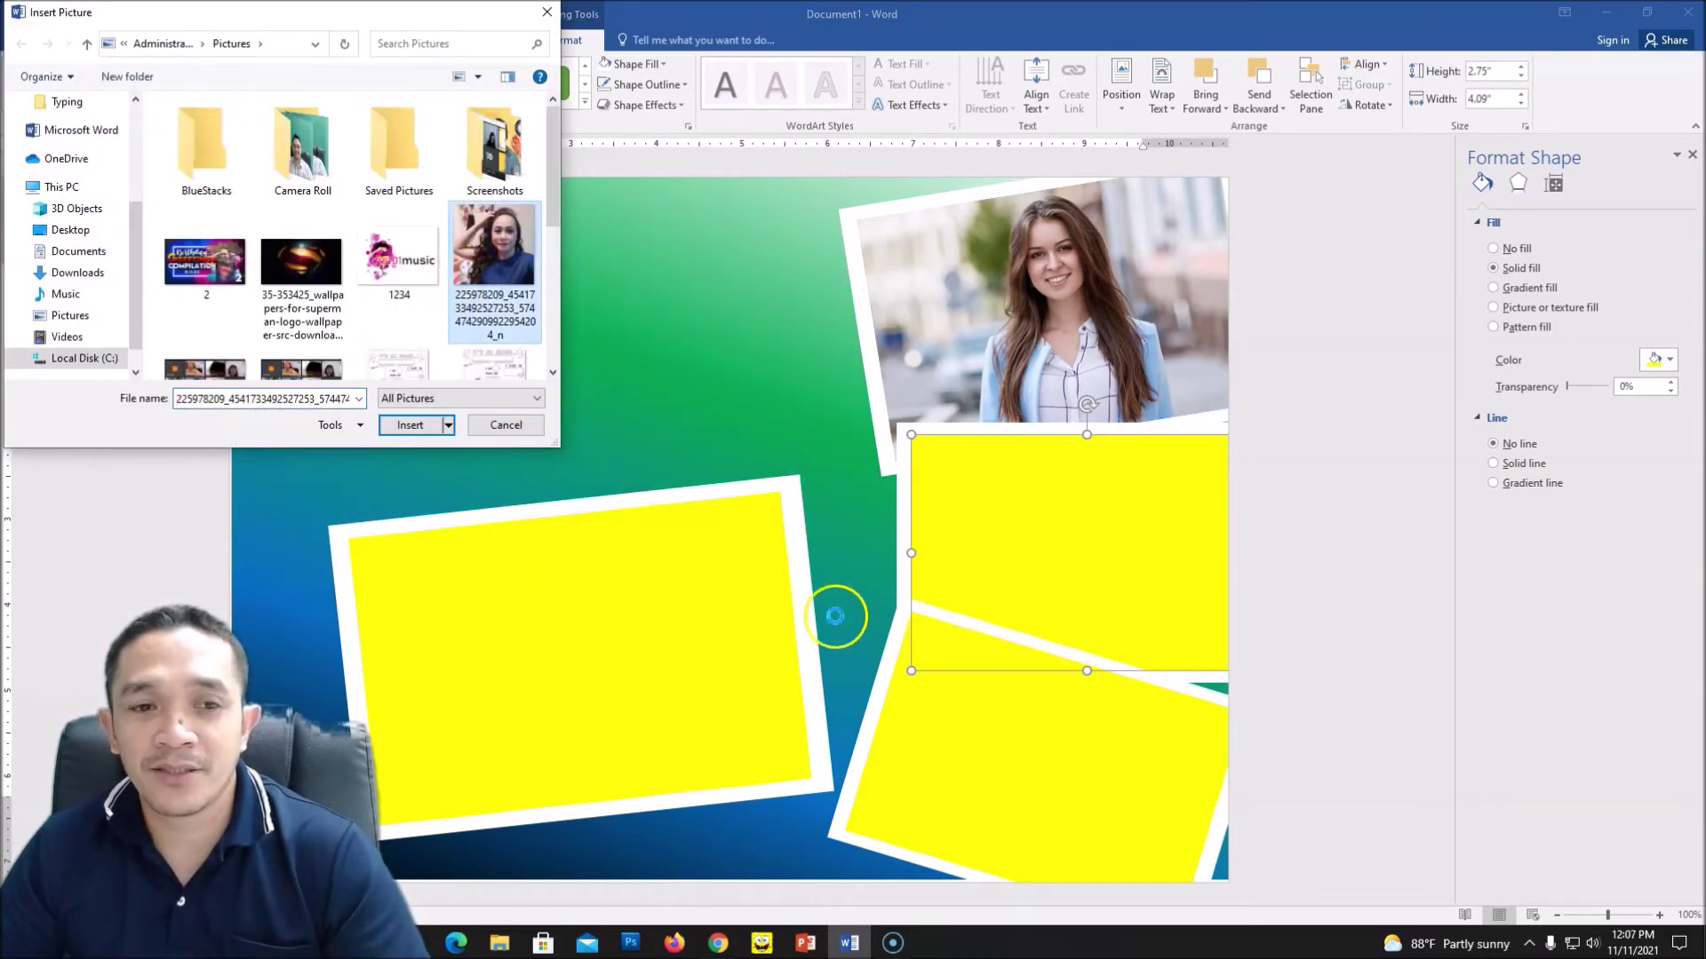
left_click(410, 425)
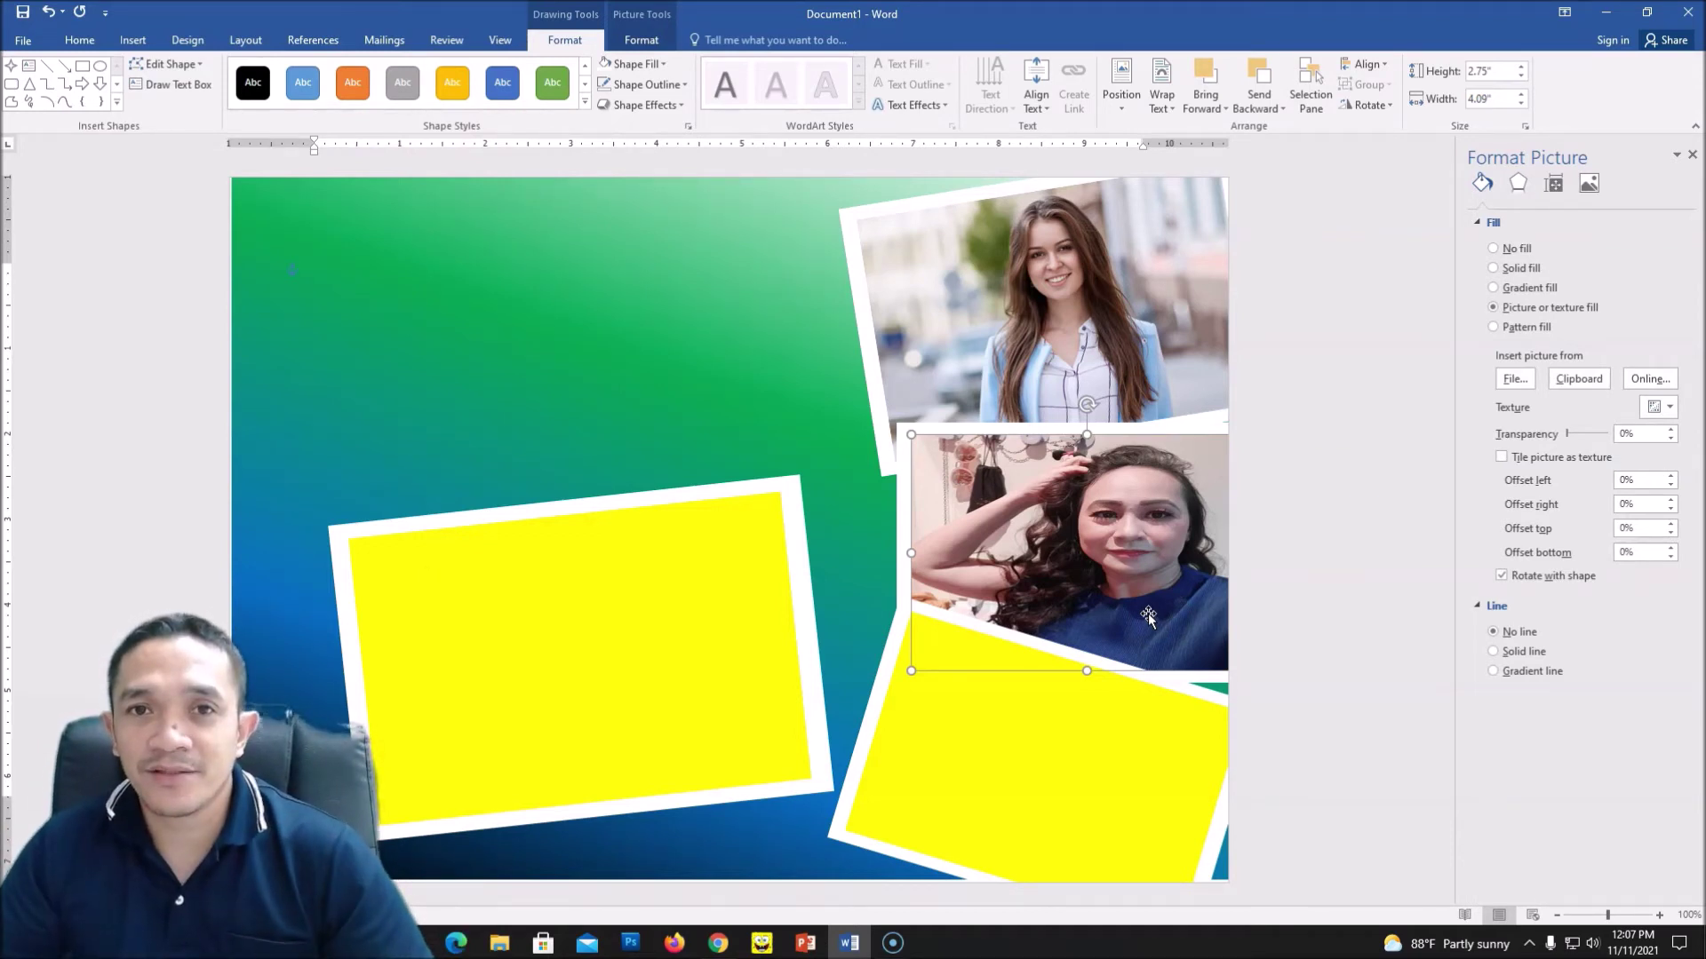
Step: Narrow the middle-right photo and its white border, making the border about 4.16" wide, and shift both left so the border surrounds the photo
left_click(907, 554)
mouse_move(906, 554)
left_mouse_down()
mouse_move(948, 554)
mouse_move(924, 552)
left_mouse_up()
left_click(904, 533)
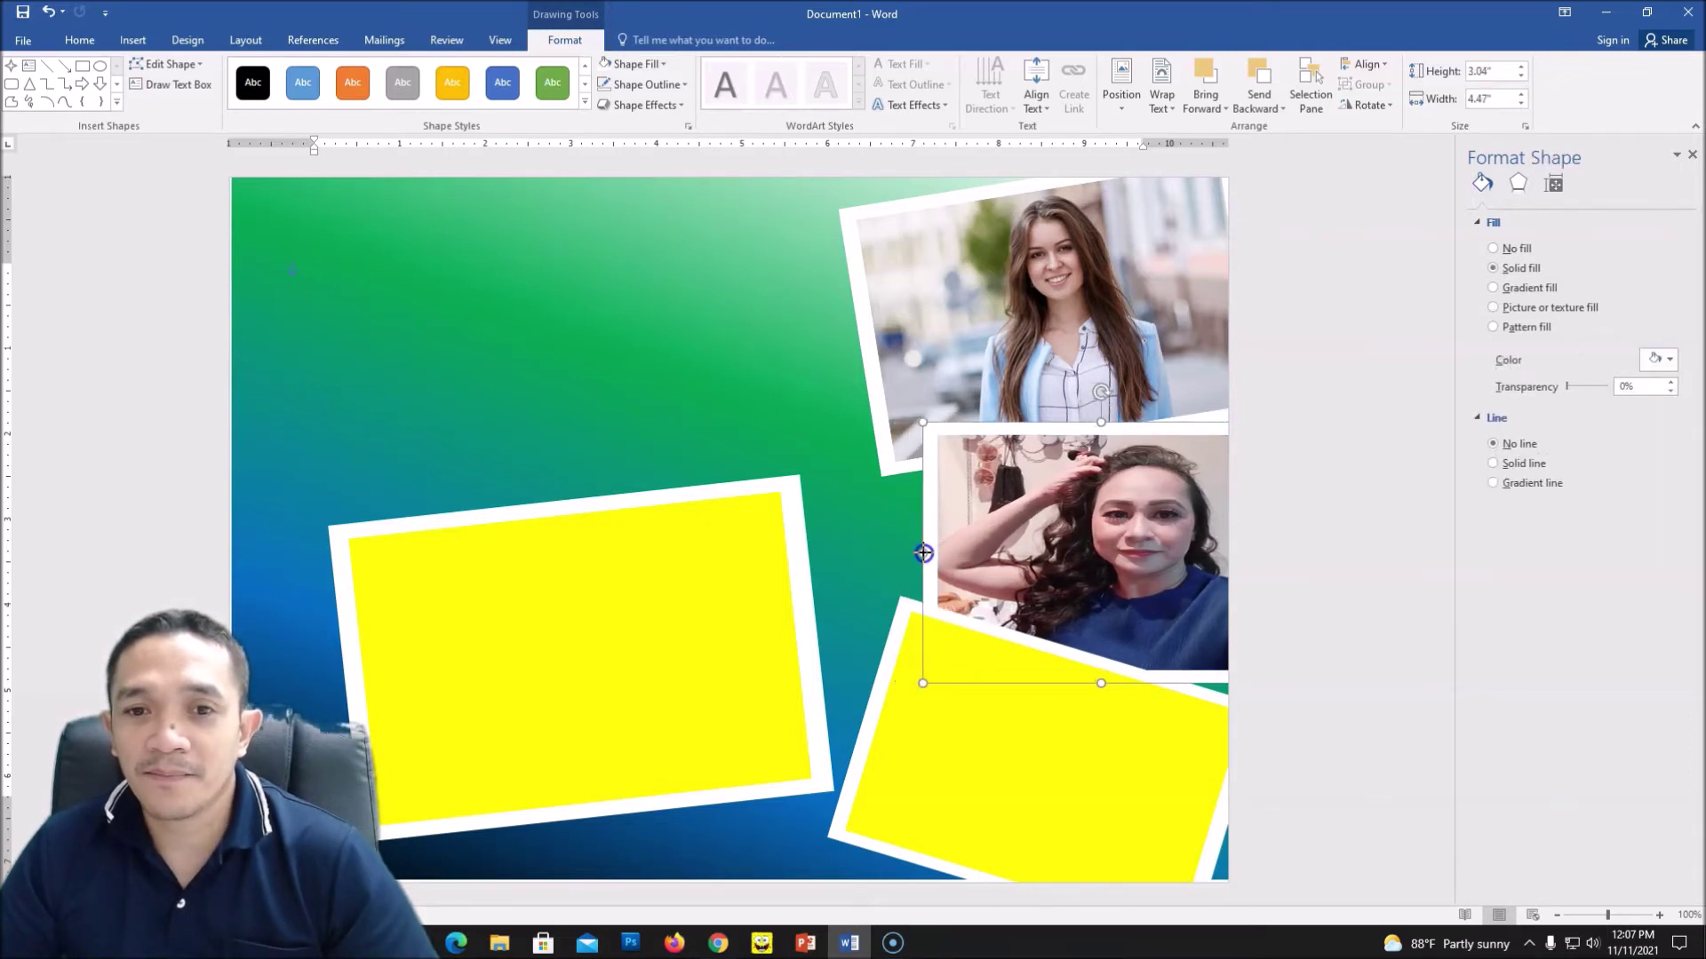
left_click(1035, 533)
left_click_drag(1098, 530, 1068, 529)
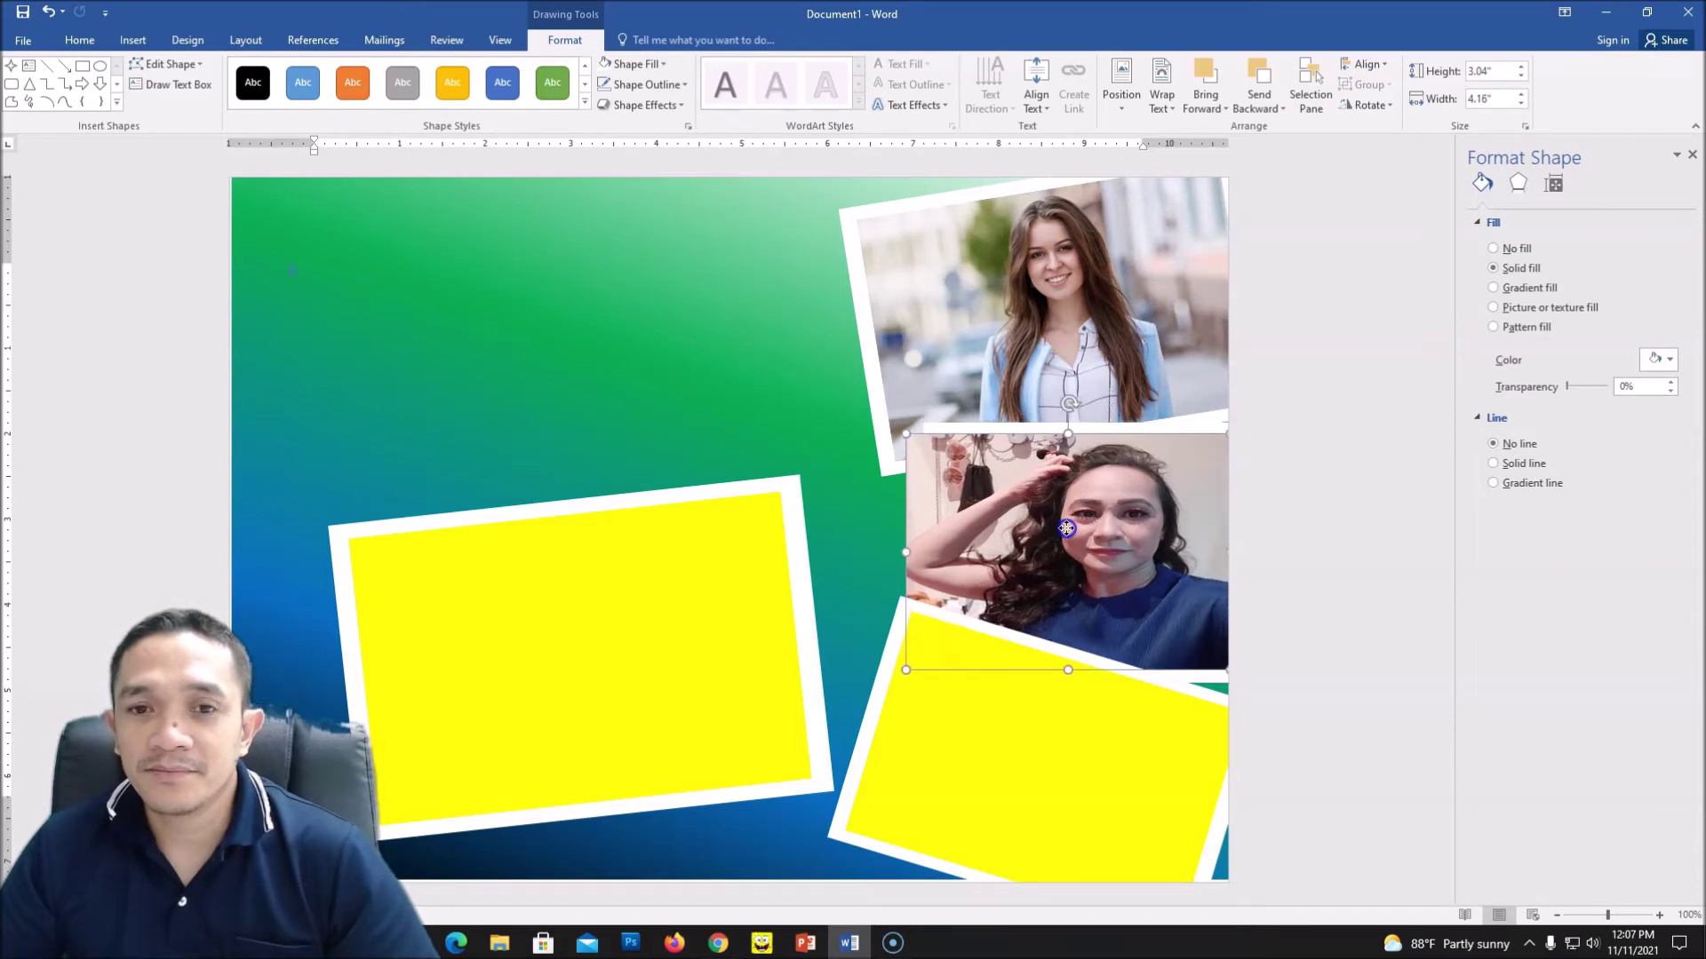
left_click(986, 427)
left_click_drag(986, 427, 952, 430)
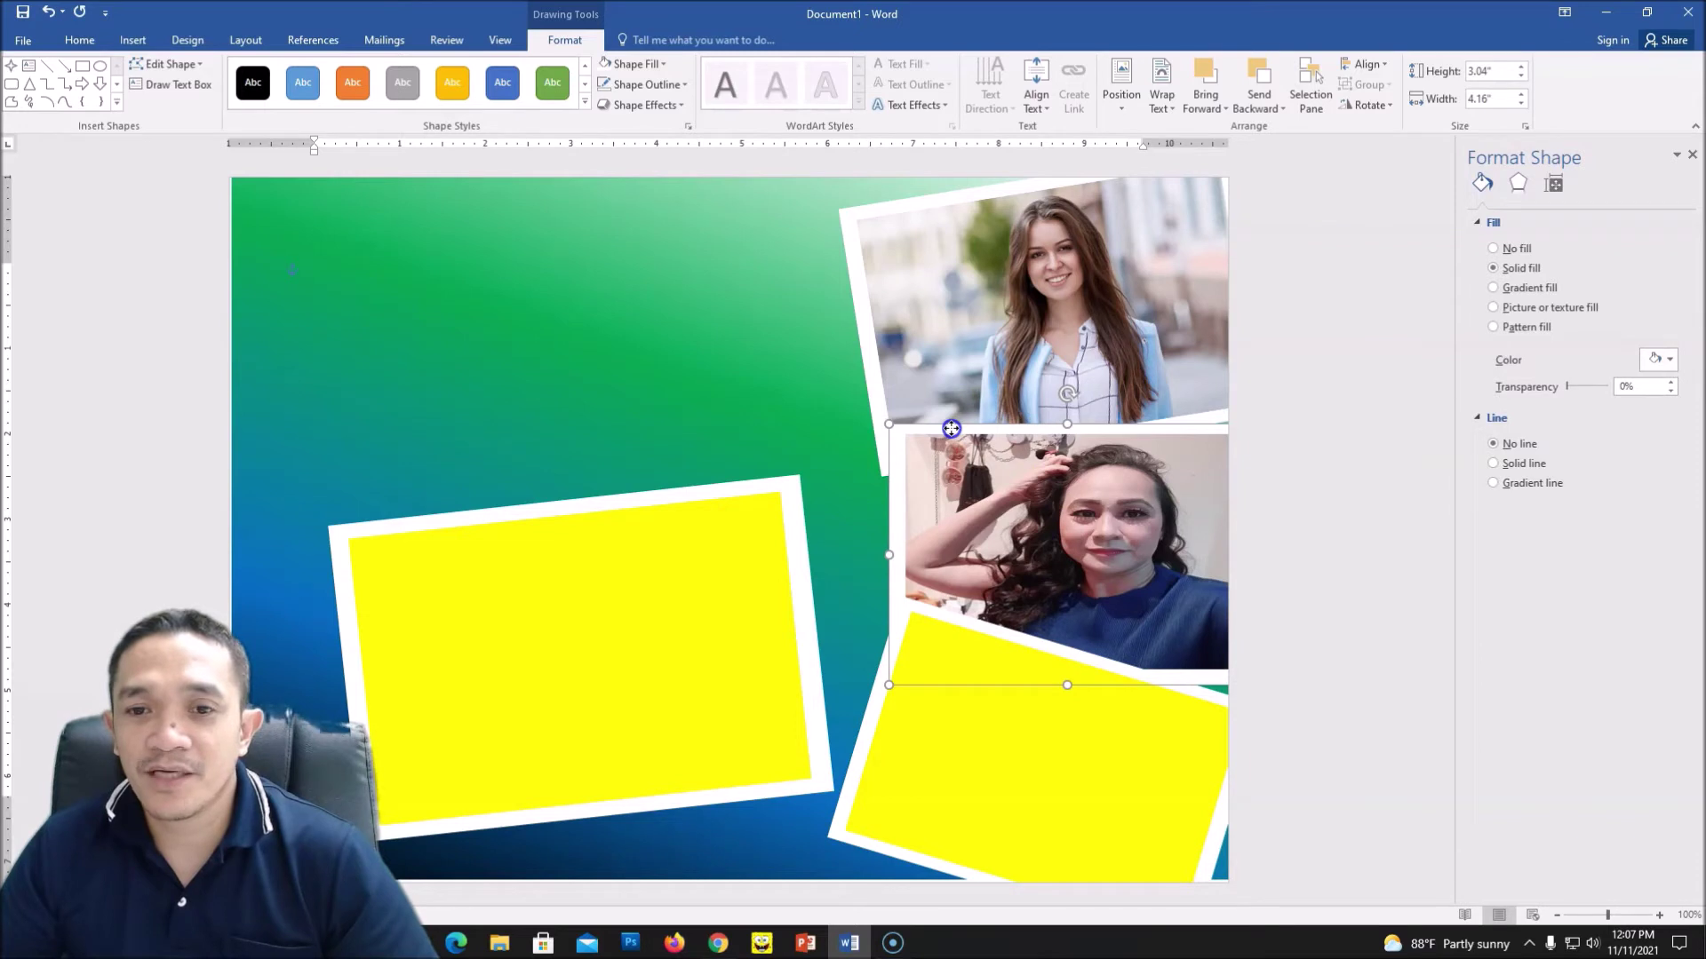
Step: Select the tilted lower-right frame
left_click(983, 797)
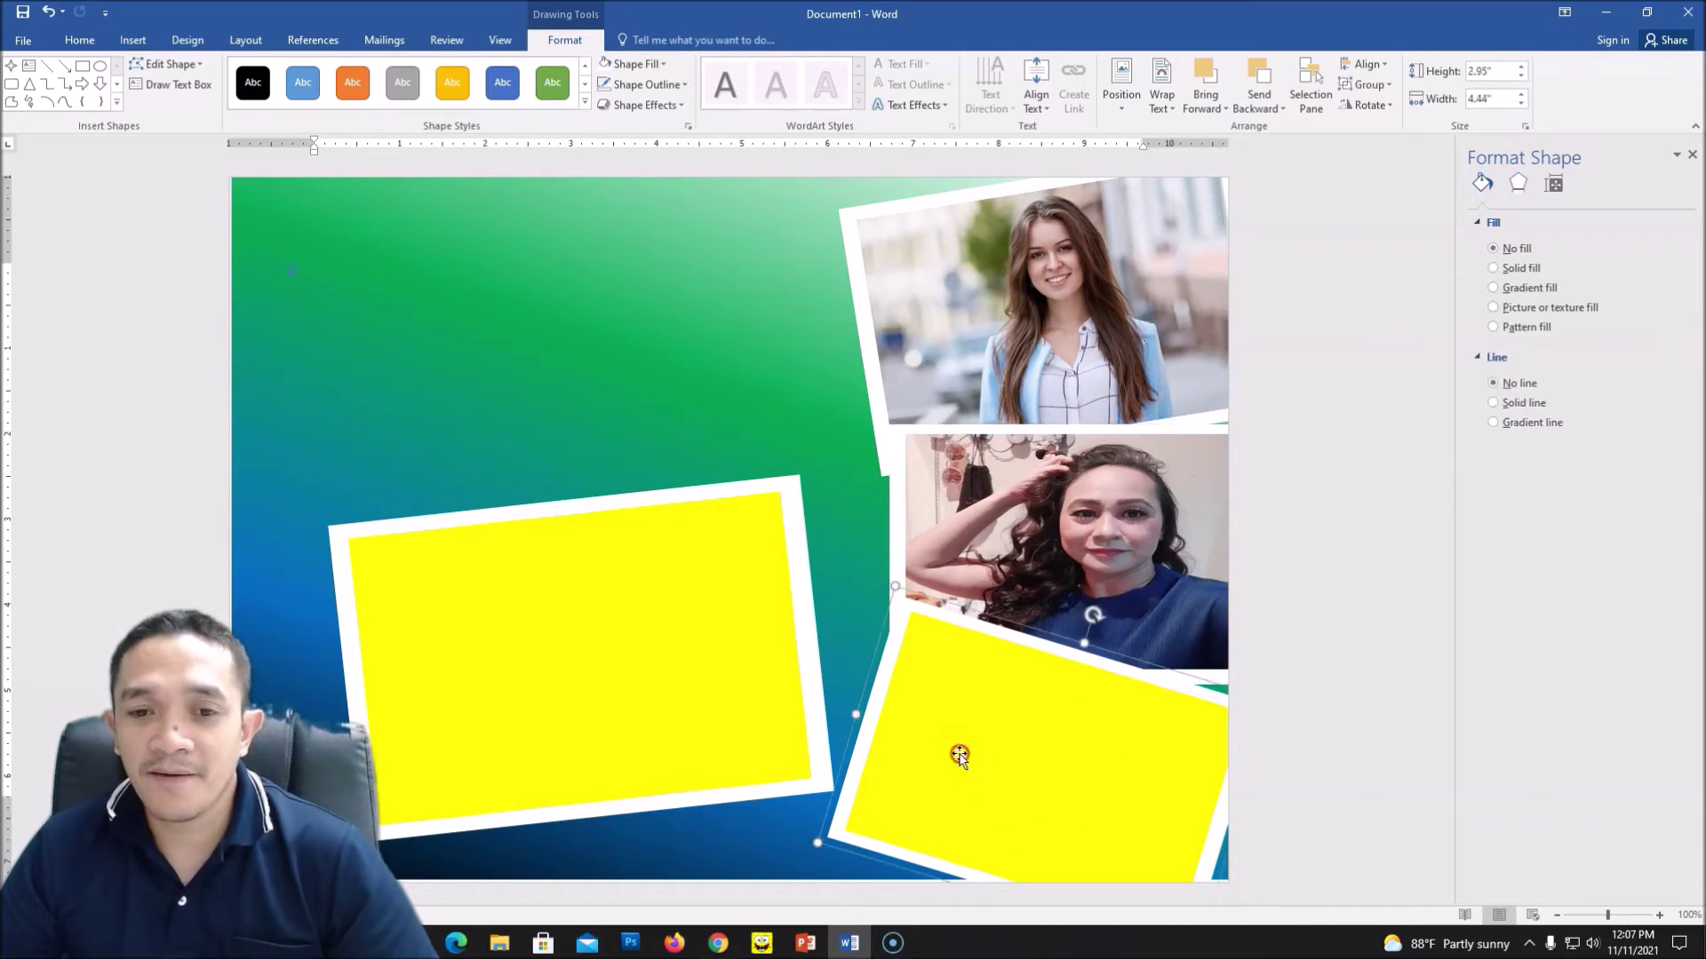